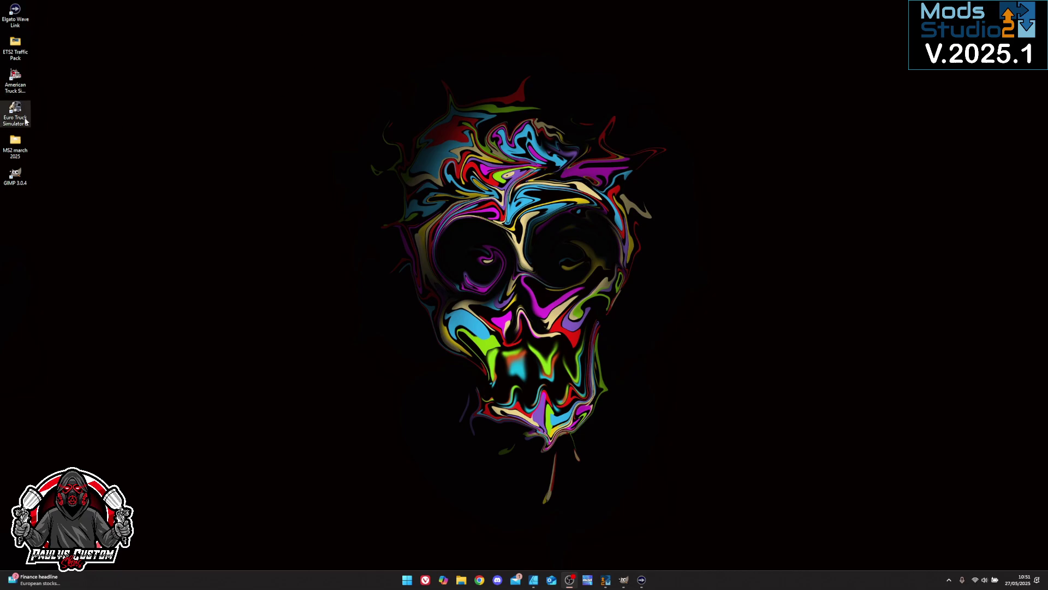
- Open the ETS2 Templates folder inside MS2 march 2025, under Data and ModProjects
{"action": "double_click", "coordinate": [15, 143]}
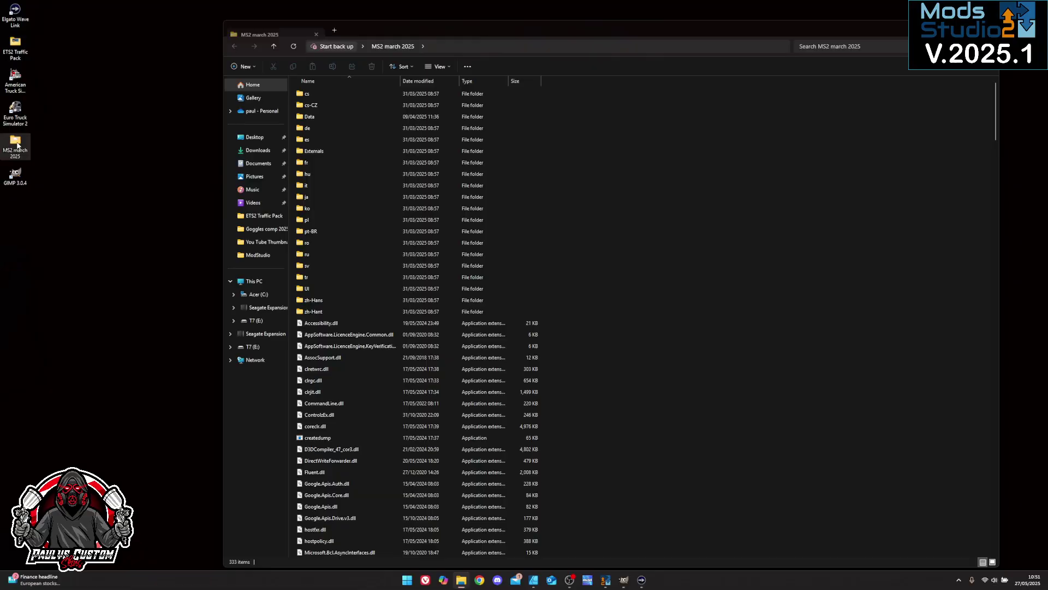
{"action": "double_click", "coordinate": [316, 119]}
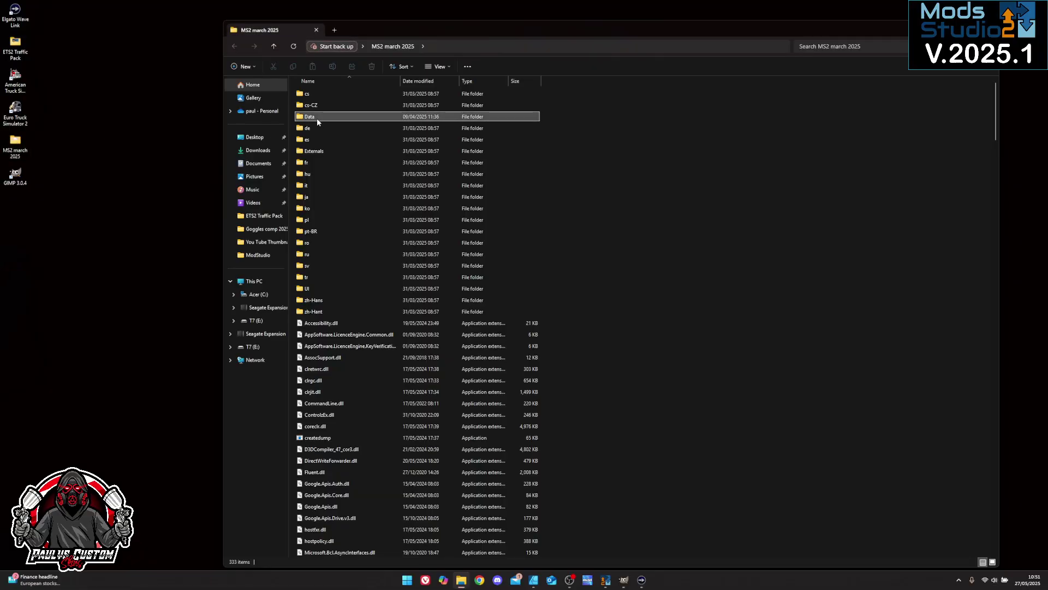
{"action": "left_click", "coordinate": [325, 107]}
{"action": "double_click", "coordinate": [324, 106]}
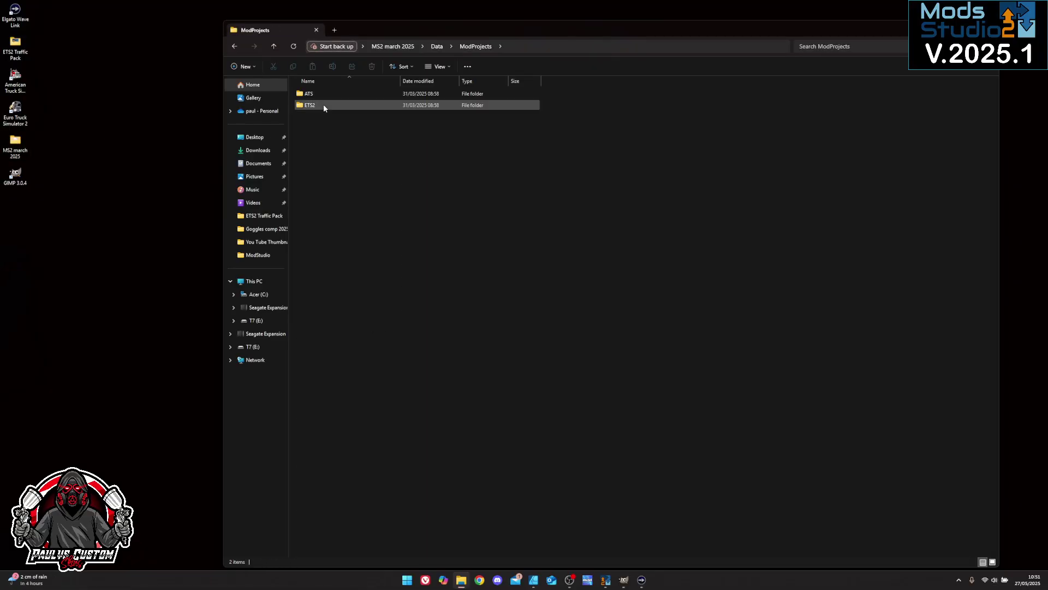
{"action": "double_click", "coordinate": [323, 105]}
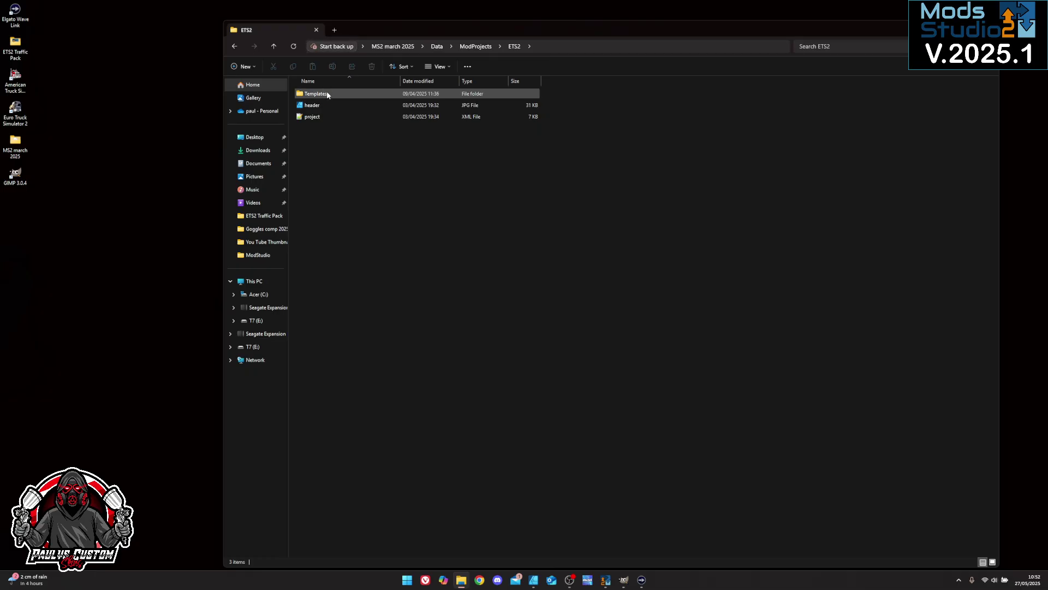
{"action": "double_click", "coordinate": [328, 94]}
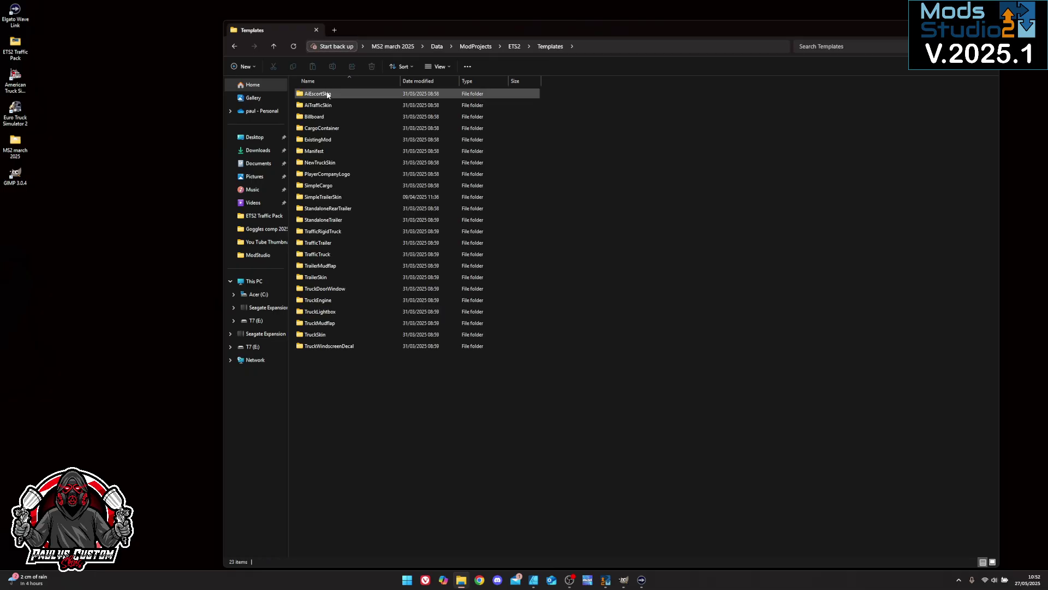
- View the templates in the StandaloneRearTrailer folder and return to the Templates folder
{"action": "double_click", "coordinate": [348, 210]}
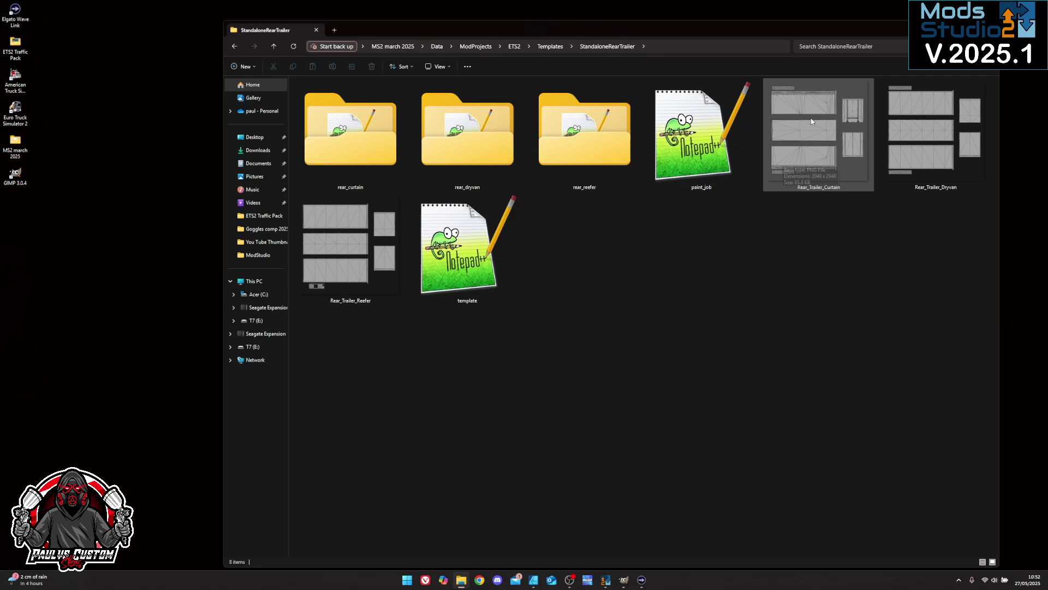
{"action": "left_click", "coordinate": [551, 46]}
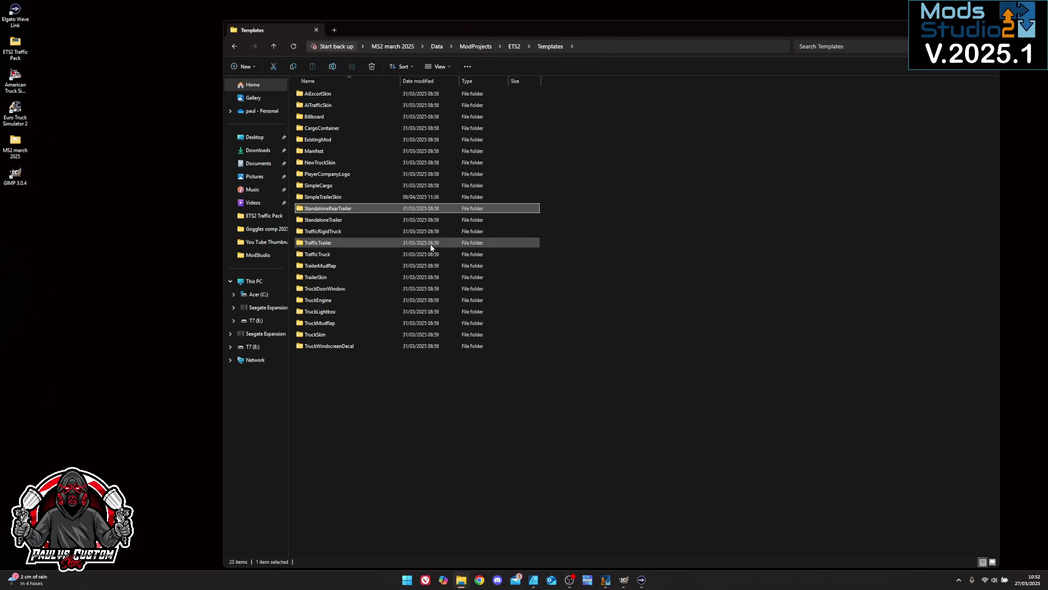
- Open the StandaloneTrailer folder and look through its trailer template images
{"action": "double_click", "coordinate": [318, 220]}
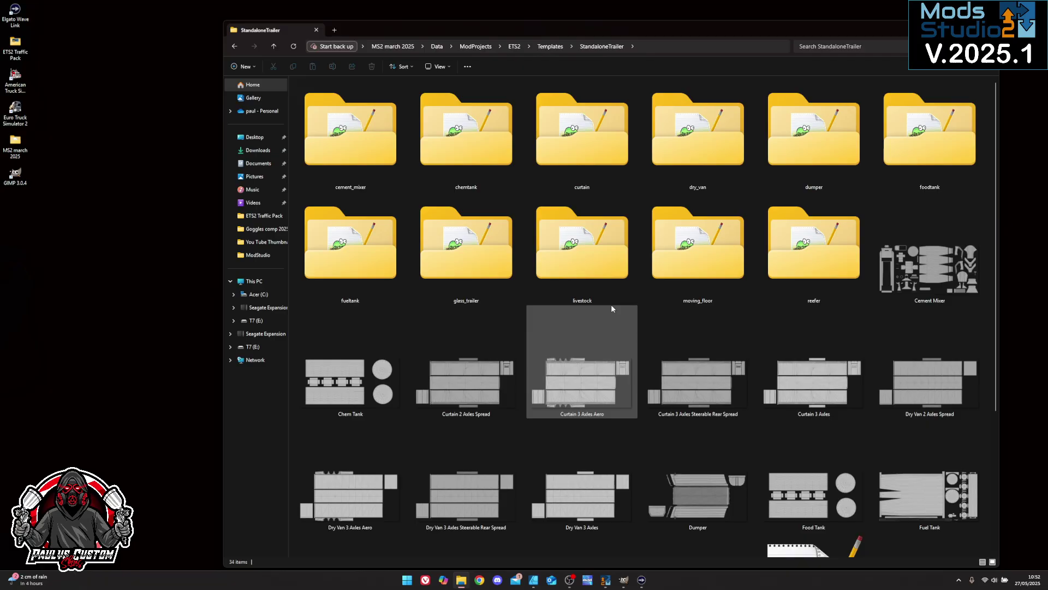
{"action": "scroll", "coordinate": [636, 287], "scroll_direction": "down", "scroll_amount": 3}
{"action": "scroll", "coordinate": [656, 292], "scroll_direction": "up", "scroll_amount": 3}
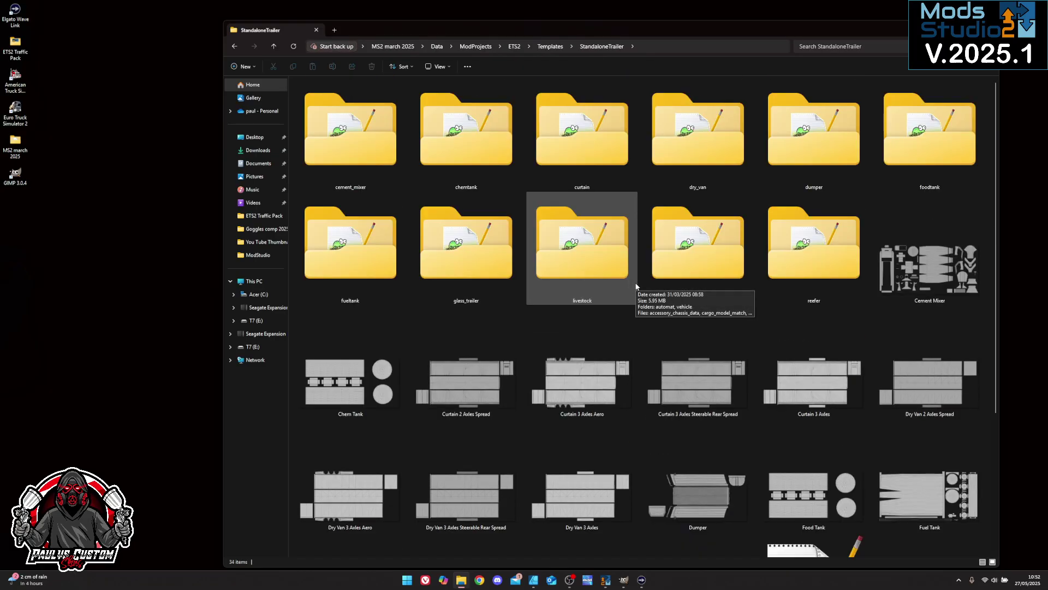
{"action": "left_click_drag", "start_coordinate": [623, 29], "coordinate": [584, 14]}
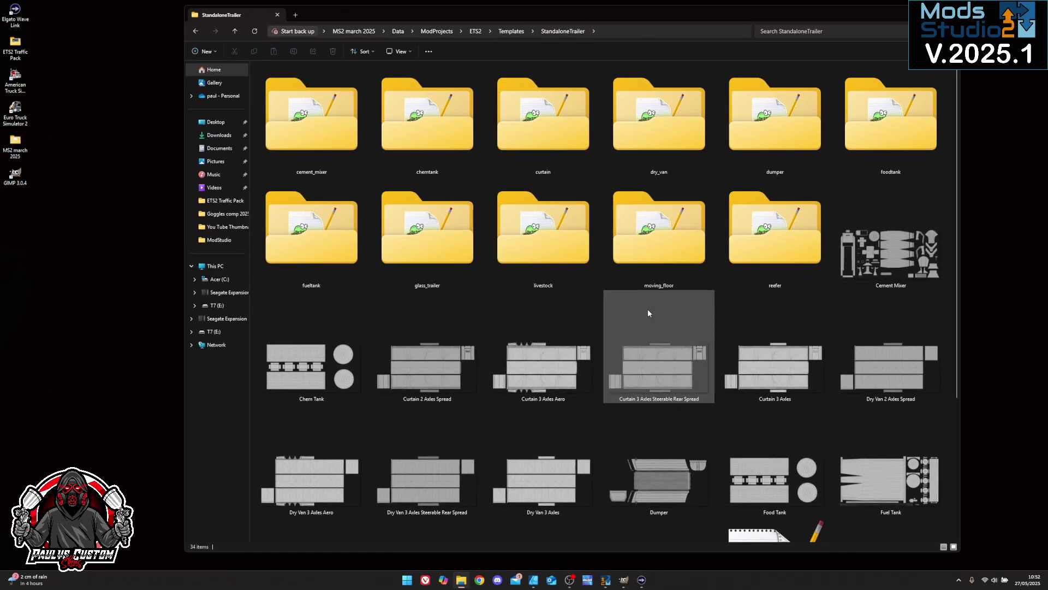
{"action": "scroll", "coordinate": [790, 321], "scroll_direction": "down", "scroll_amount": 3}
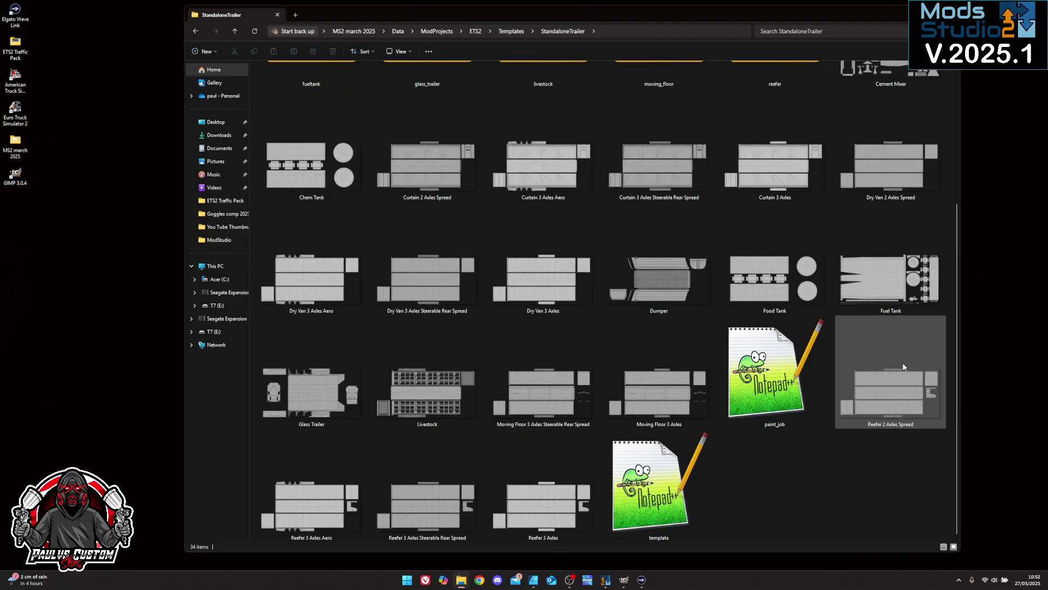
{"action": "scroll", "coordinate": [765, 349], "scroll_direction": "up", "scroll_amount": 3}
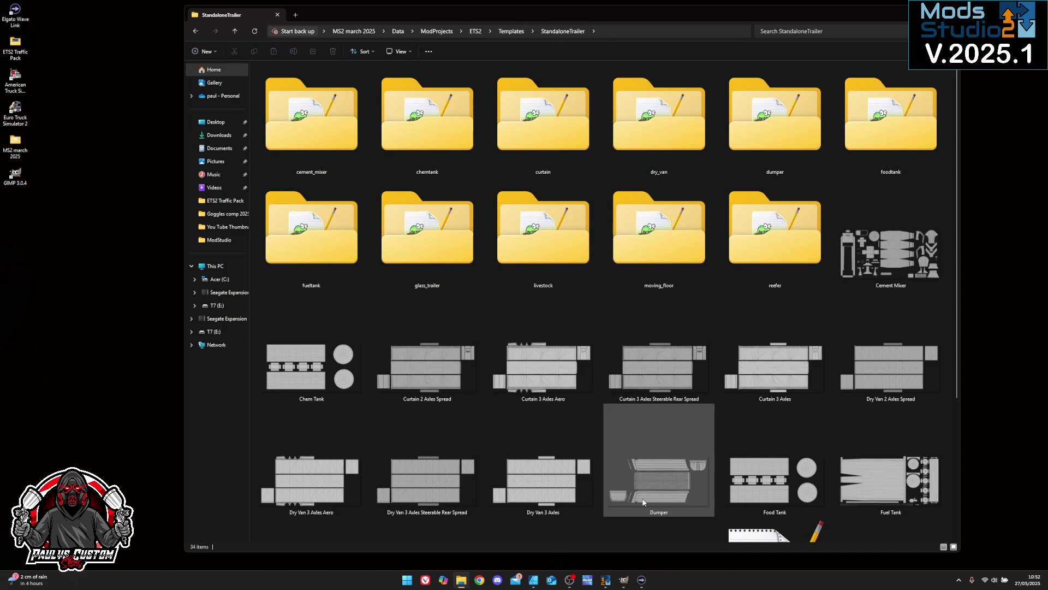
{"action": "scroll", "coordinate": [841, 418], "scroll_direction": "down", "scroll_amount": 3}
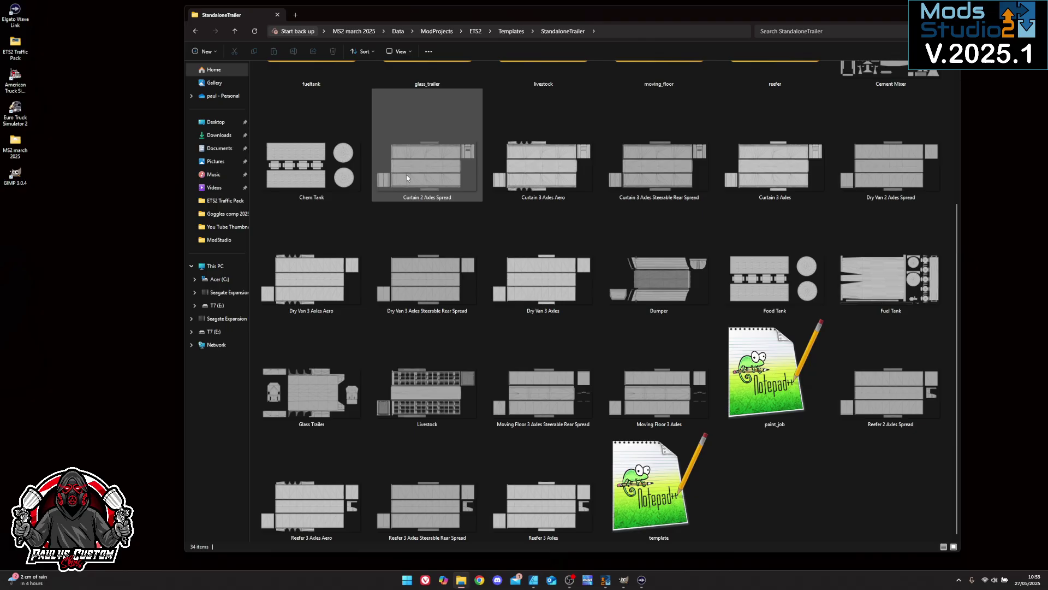
- Open the Curtain 2 Axles Spread template image in Affinity Designer 2, making it the default app for PNG files
{"action": "left_click", "coordinate": [436, 174]}
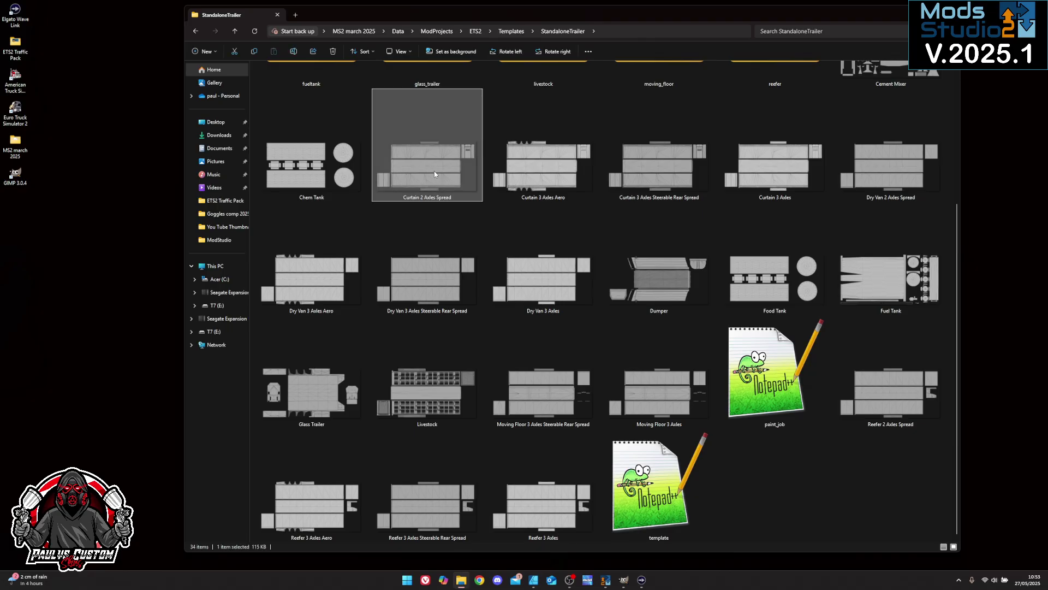
{"action": "double_click", "coordinate": [435, 174]}
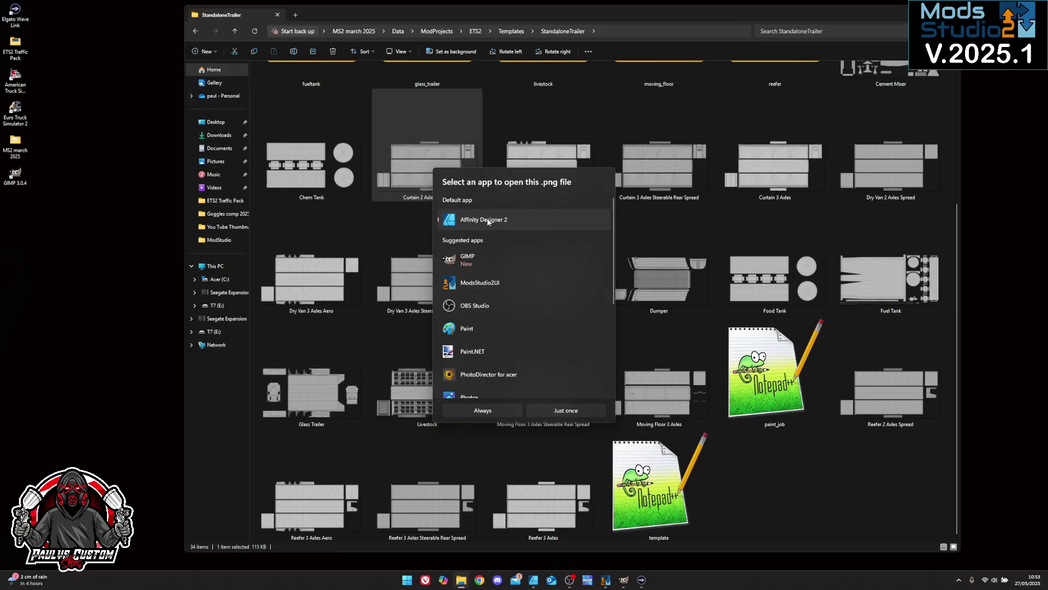
{"action": "left_click", "coordinate": [496, 415]}
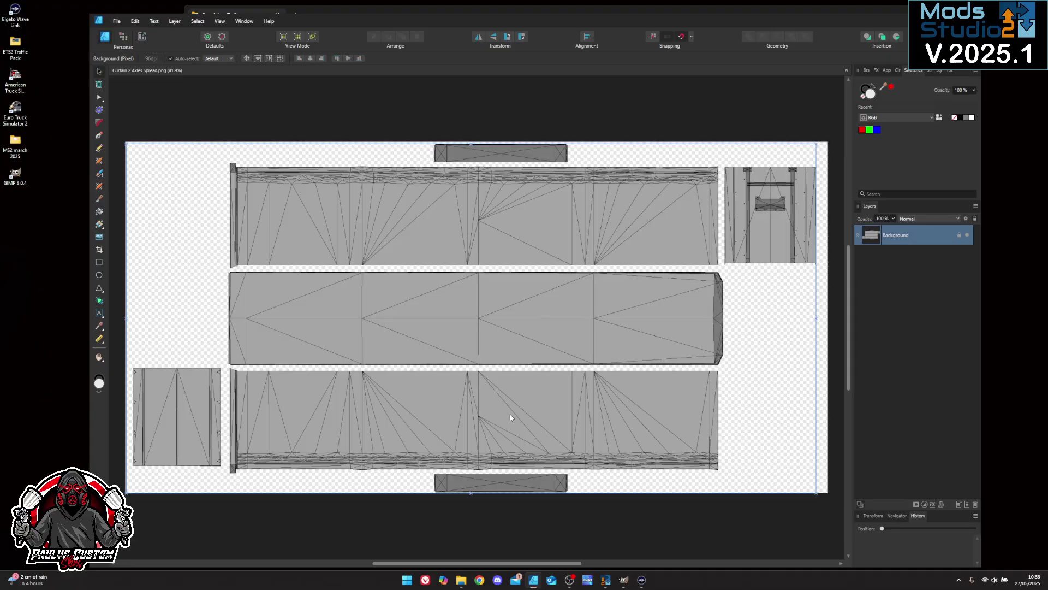
- Unlock the Background layer and add a new pixel layer above it
{"action": "left_click", "coordinate": [959, 235]}
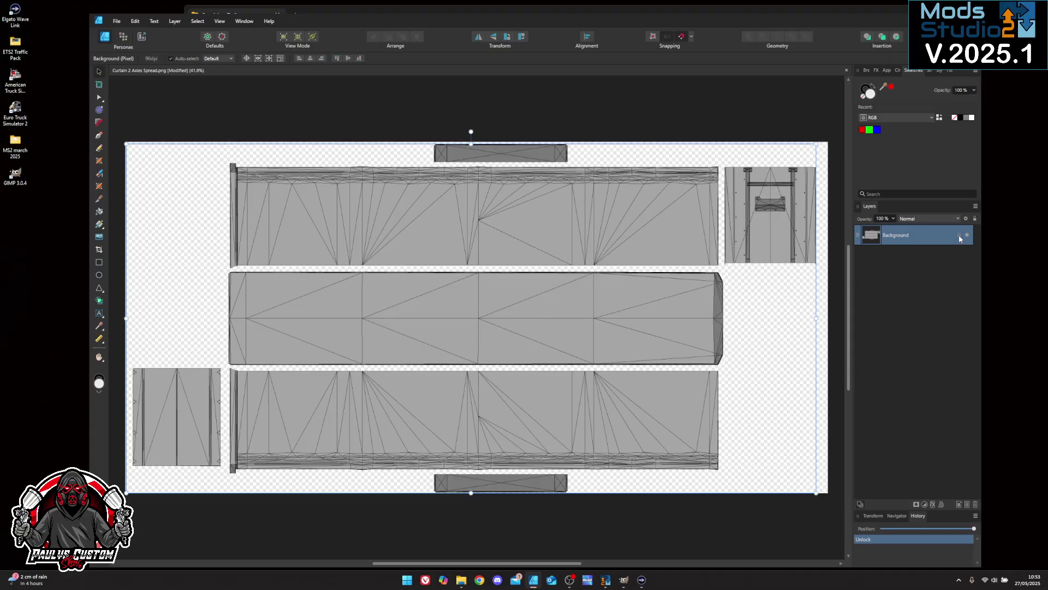
{"action": "left_click", "coordinate": [969, 507]}
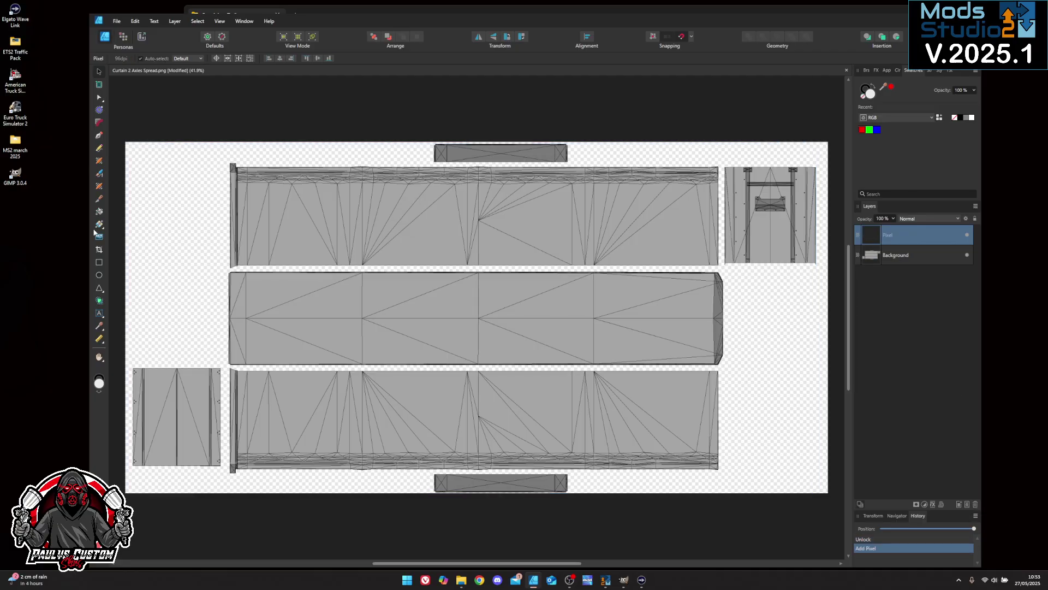
- Flood-fill the new pixel layer with green and reduce its opacity to 46%
{"action": "left_click", "coordinate": [123, 36]}
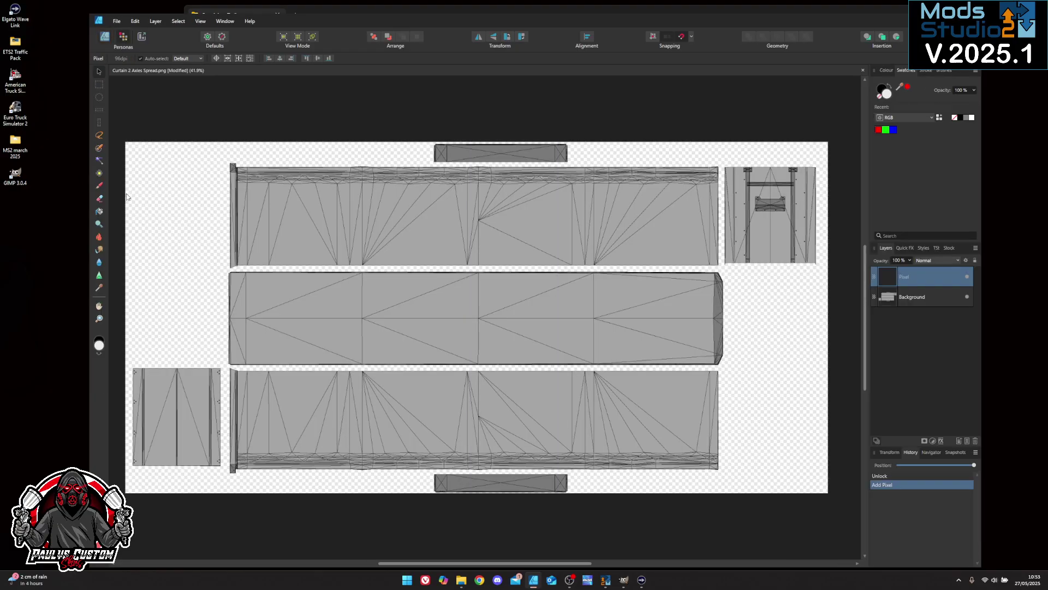
{"action": "left_click", "coordinate": [100, 212]}
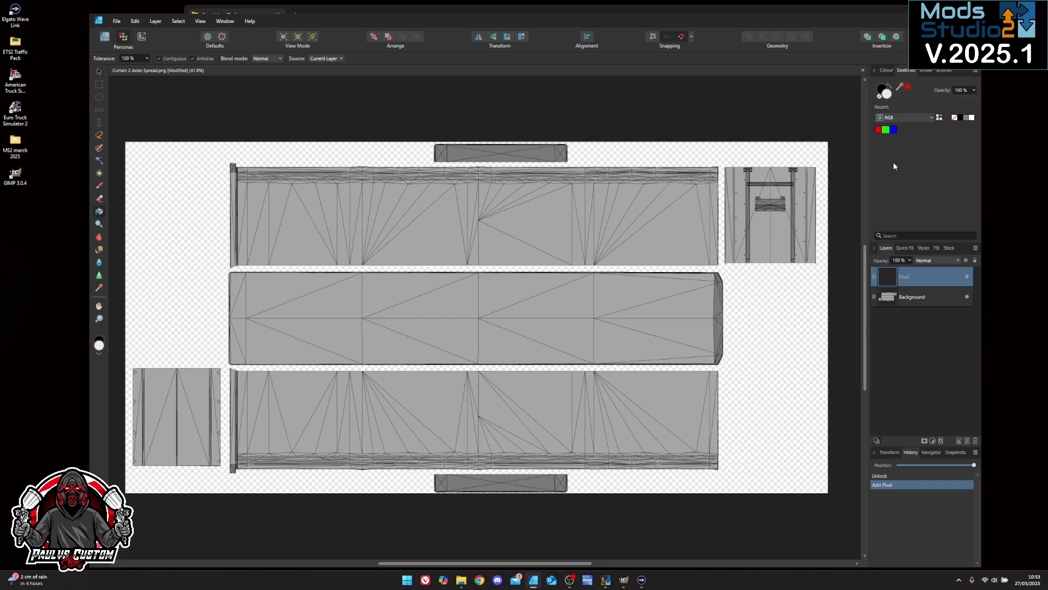
{"action": "left_click", "coordinate": [885, 130]}
{"action": "left_click", "coordinate": [447, 319]}
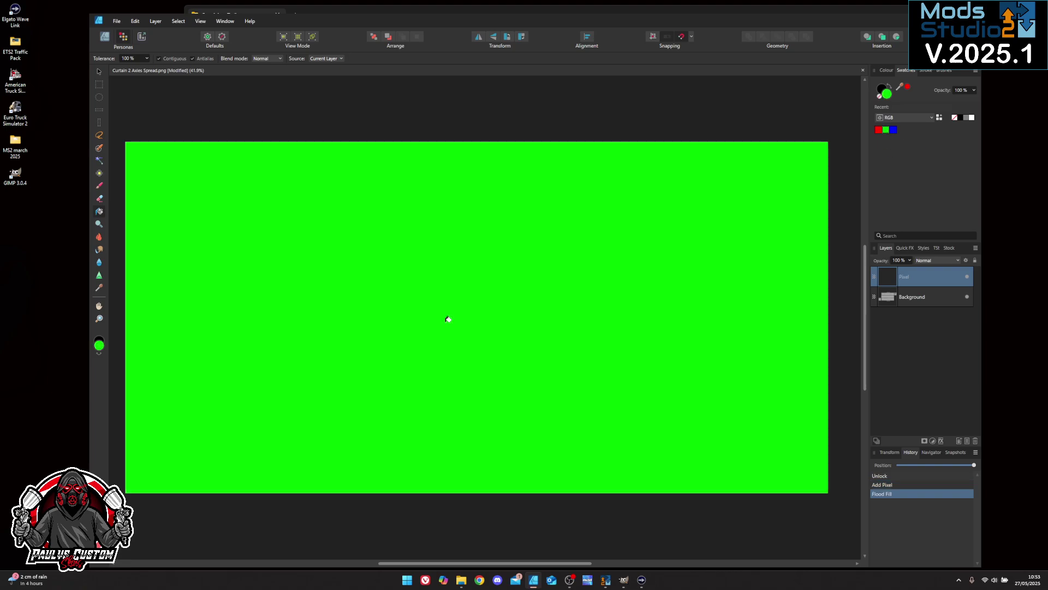
{"action": "left_click", "coordinate": [910, 260]}
{"action": "left_click_drag", "start_coordinate": [909, 270], "coordinate": [879, 273]}
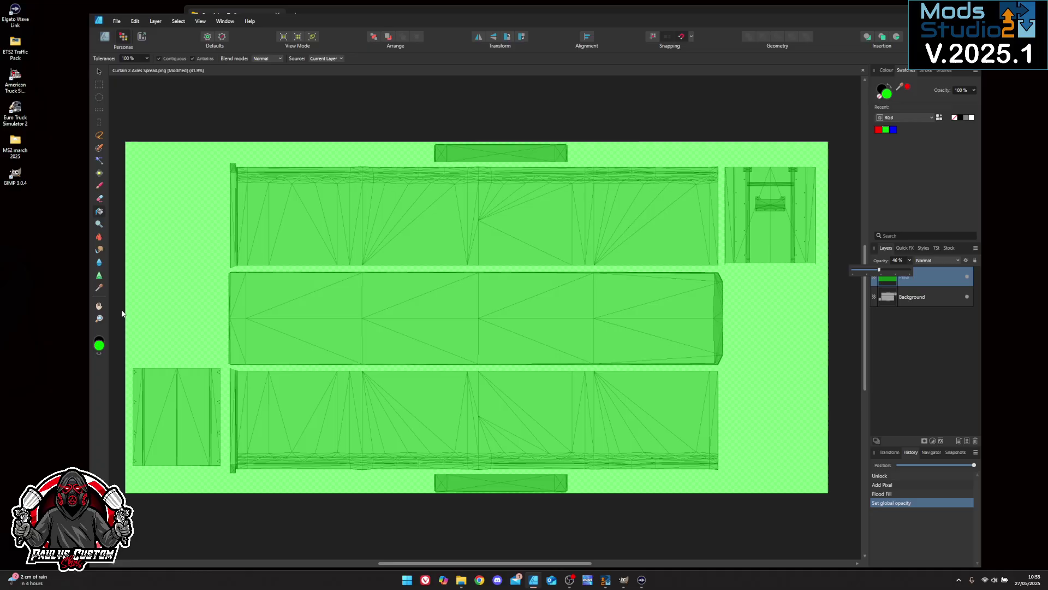
- Add white 144 pt artistic text reading "Paulys Trucking" on the template's lower side panel
{"action": "left_click", "coordinate": [104, 37]}
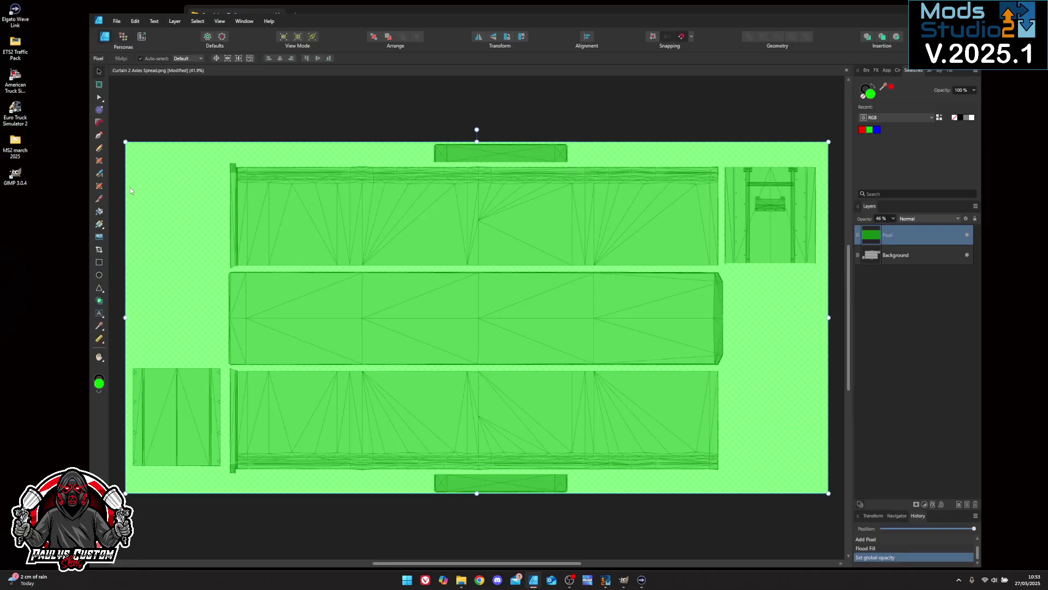
{"action": "left_click", "coordinate": [98, 313]}
{"action": "left_click", "coordinate": [386, 423]}
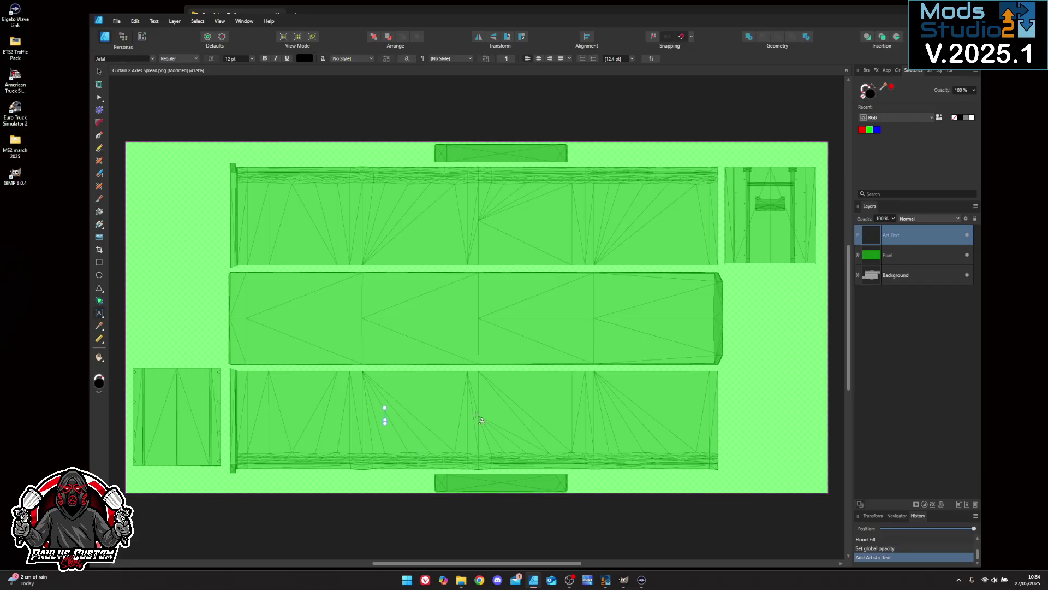
{"action": "left_click", "coordinate": [251, 59]}
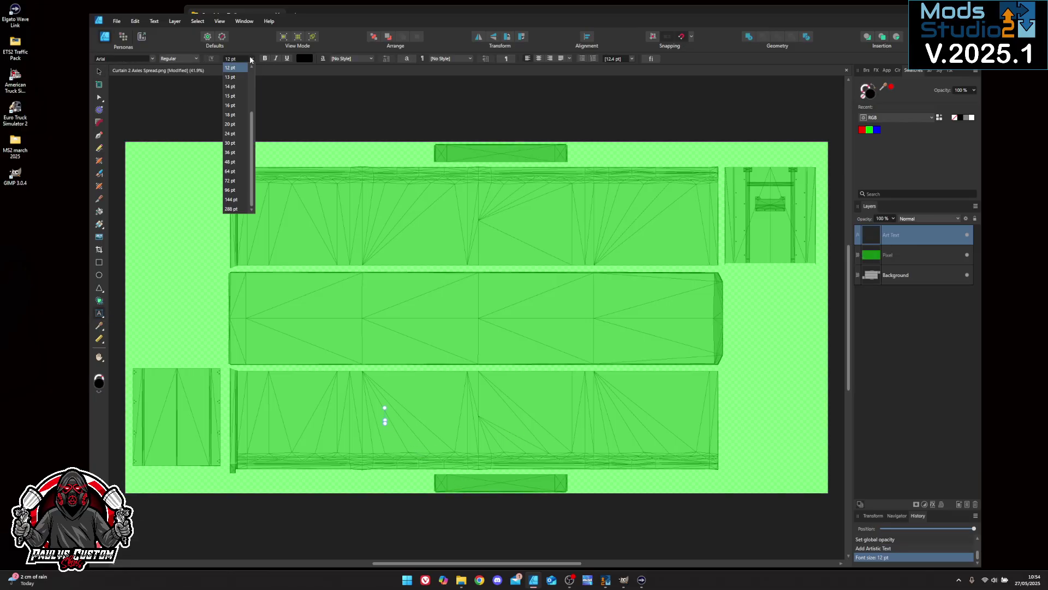
{"action": "left_click", "coordinate": [240, 200]}
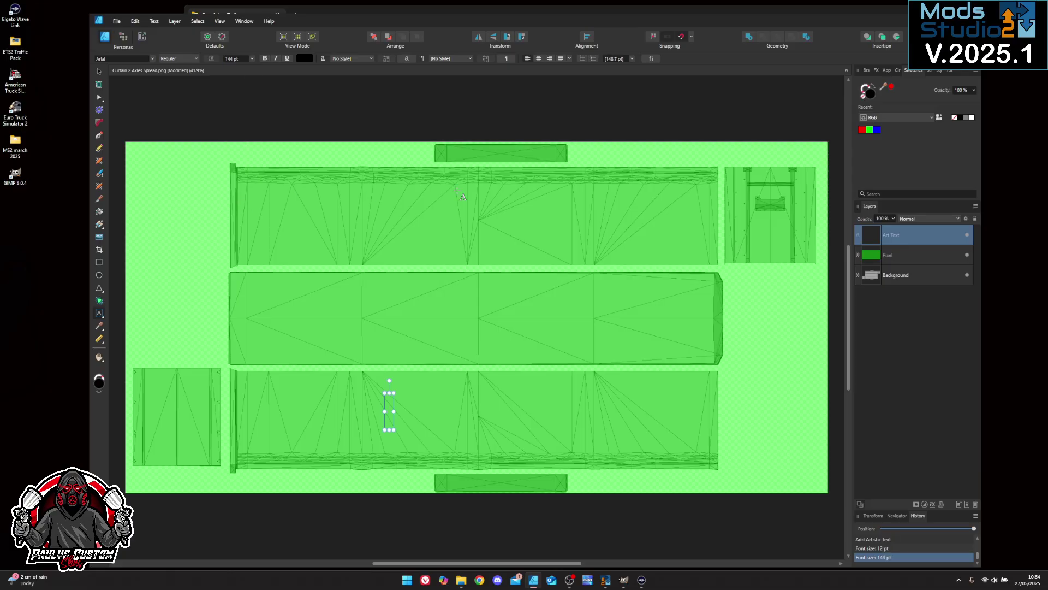
{"action": "left_click", "coordinate": [972, 117]}
{"action": "type", "text": "Paulys"}
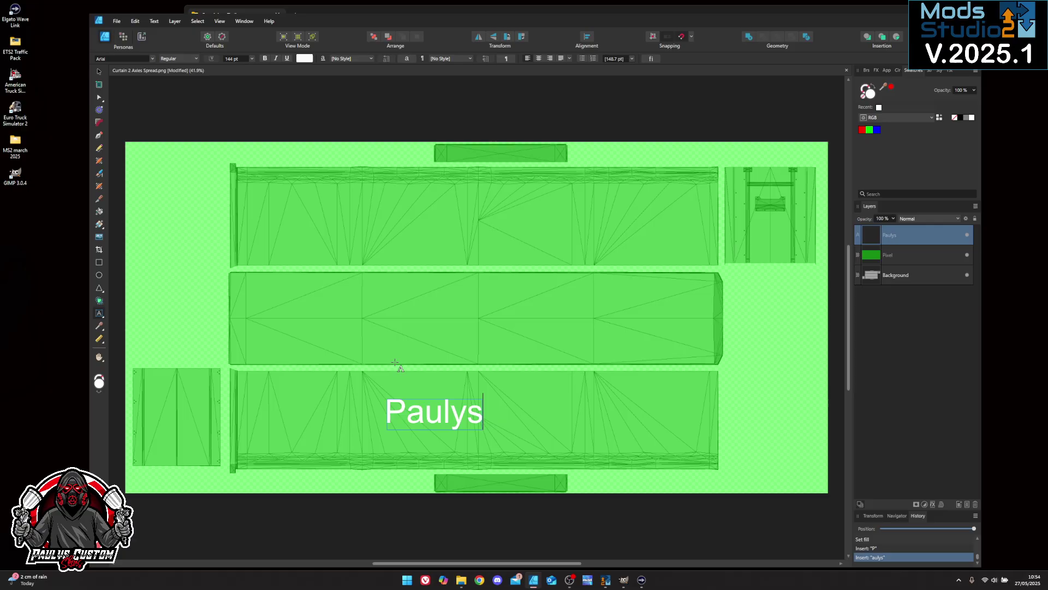
{"action": "type", "text": "Tru"}
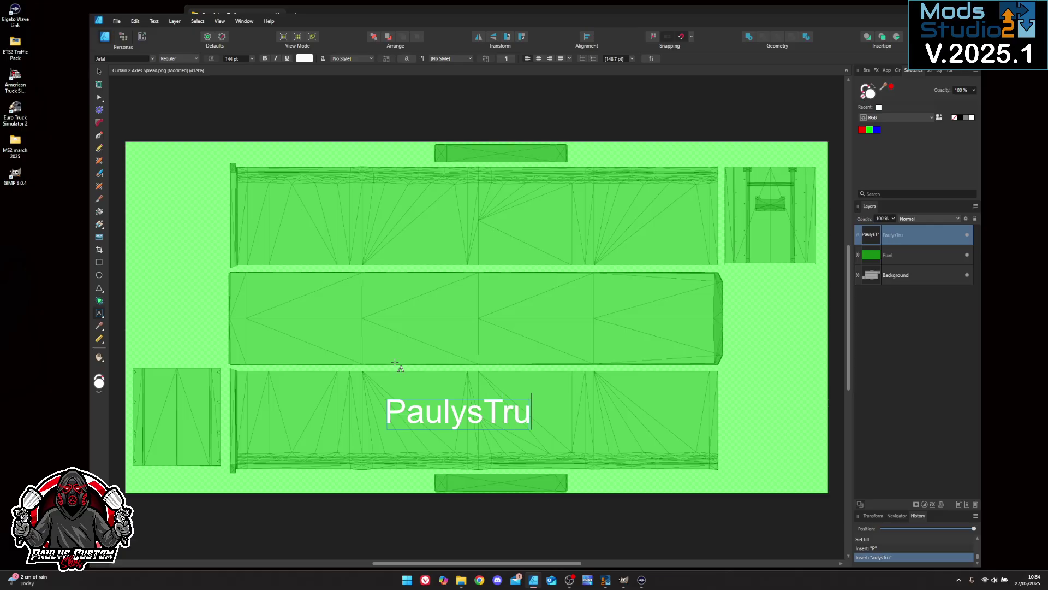
{"action": "type", "text": "cking"}
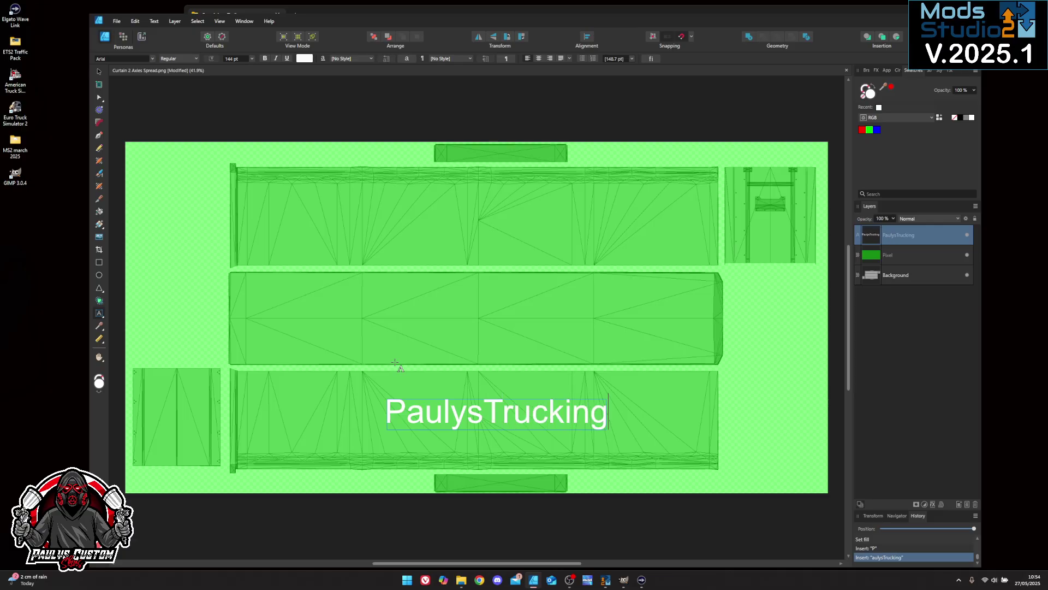
{"action": "left_click", "coordinate": [483, 412]}
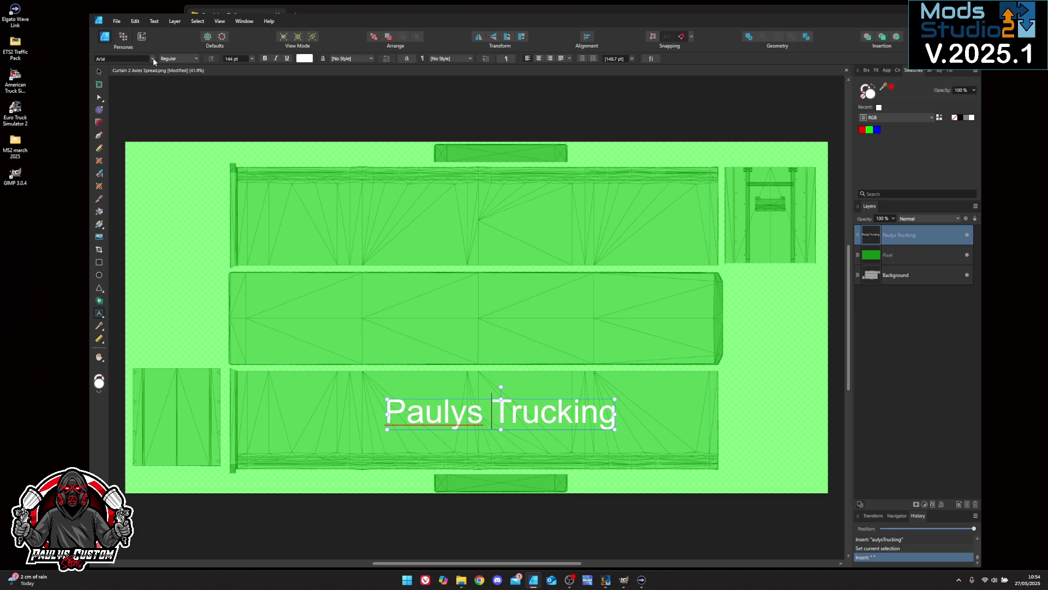
- Change the font of the "Paulys Trucking" text to Designer
{"action": "left_click", "coordinate": [153, 59]}
{"action": "left_click", "coordinate": [117, 69]}
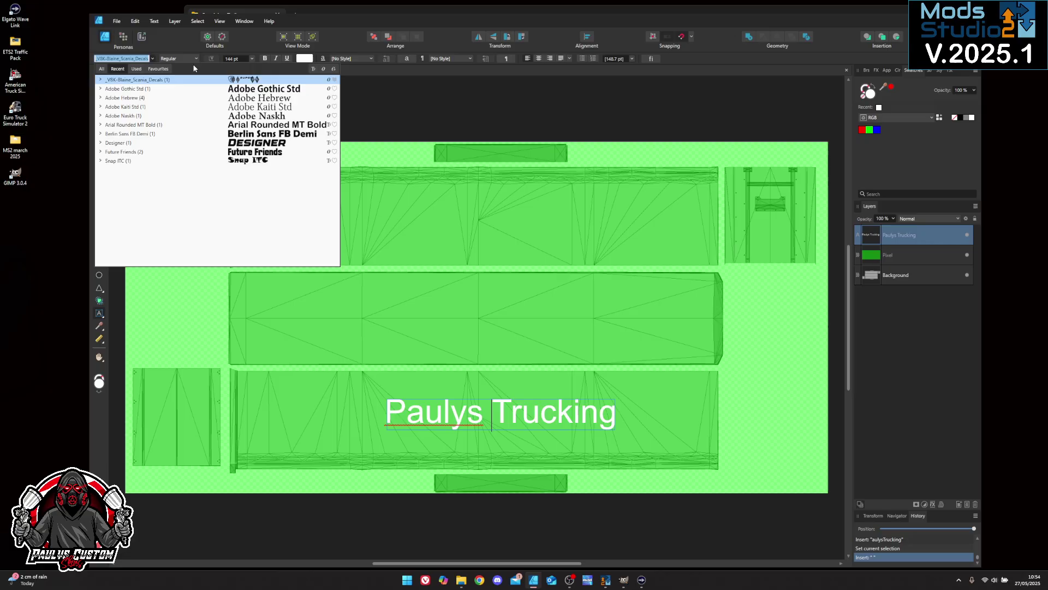
{"action": "left_click", "coordinate": [151, 51]}
{"action": "left_click", "coordinate": [102, 73]}
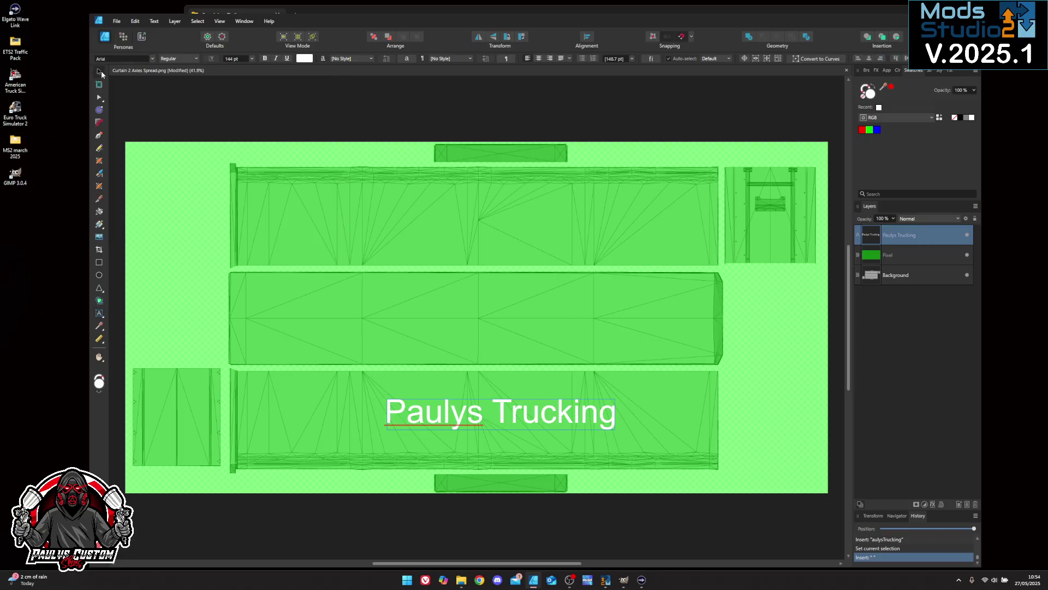
{"action": "left_click", "coordinate": [153, 58]}
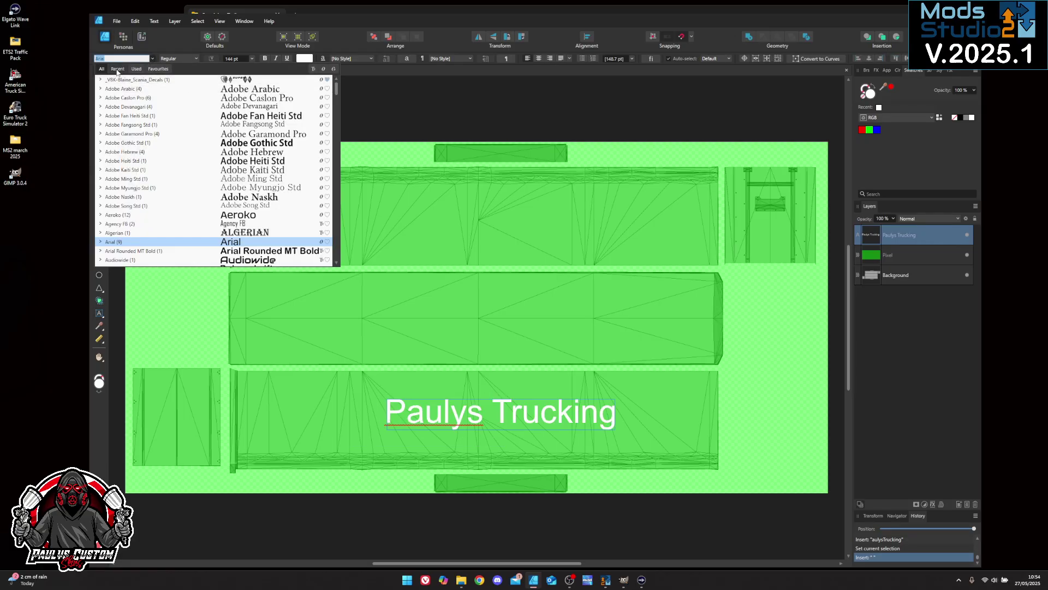
{"action": "left_click", "coordinate": [273, 143]}
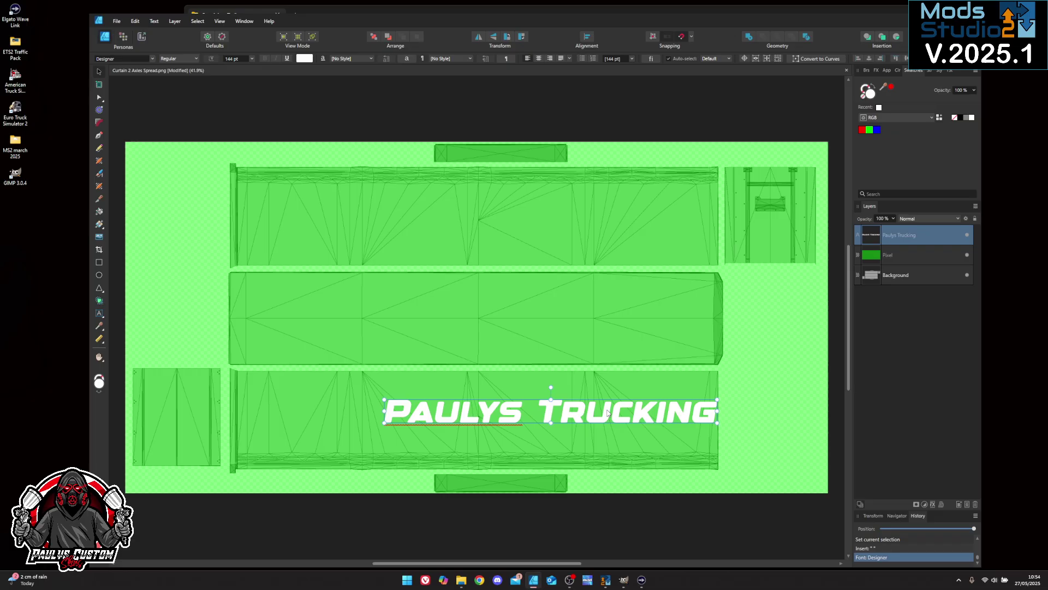
- Enlarge the "Paulys Trucking" text to about 172.6 pt and centre it on the lower side panel
{"action": "mouse_move", "coordinate": [548, 417]}
{"action": "left_mouse_down"}
{"action": "mouse_move", "coordinate": [524, 422]}
{"action": "mouse_move", "coordinate": [536, 420]}
{"action": "left_mouse_up"}
{"action": "left_click_drag", "start_coordinate": [643, 407], "coordinate": [604, 418]}
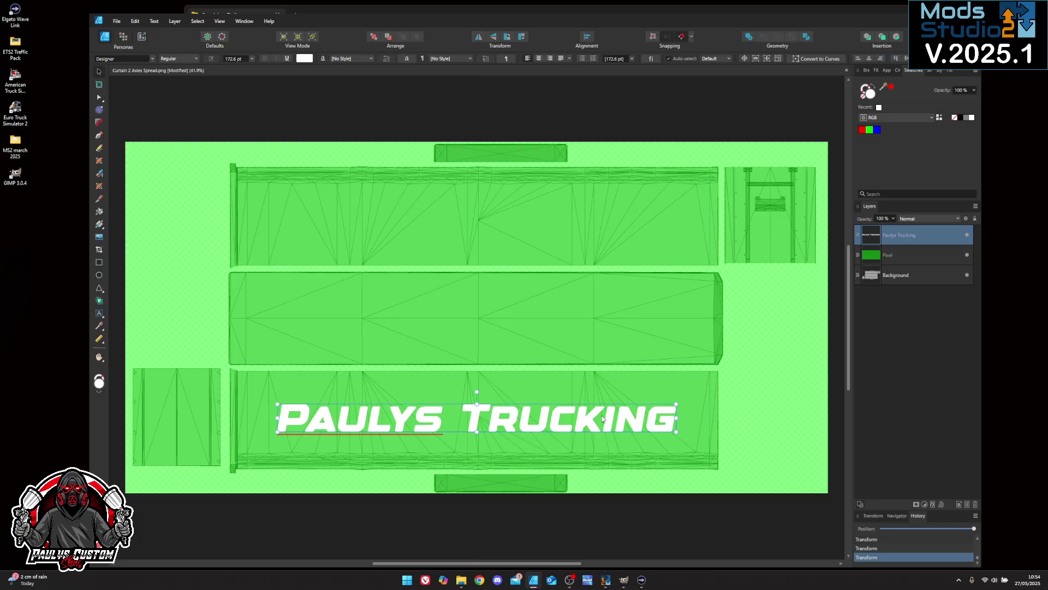
- Duplicate the "Paulys Trucking" text, flip the copy vertically and horizontally, and place it on the template's upper side panel
{"action": "key", "text": "ctrl+j"}
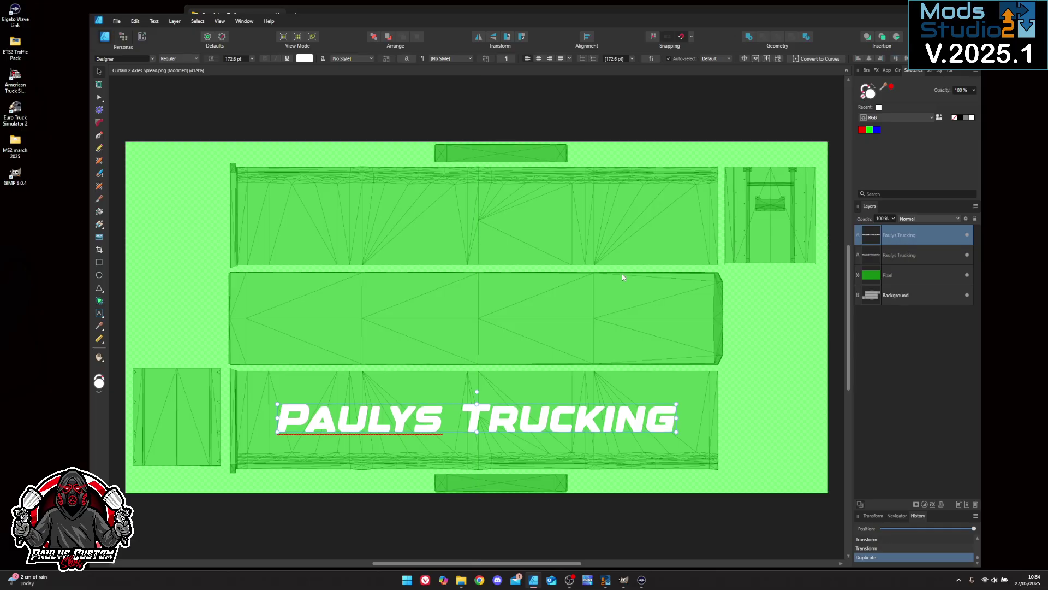
{"action": "left_click", "coordinate": [494, 37]}
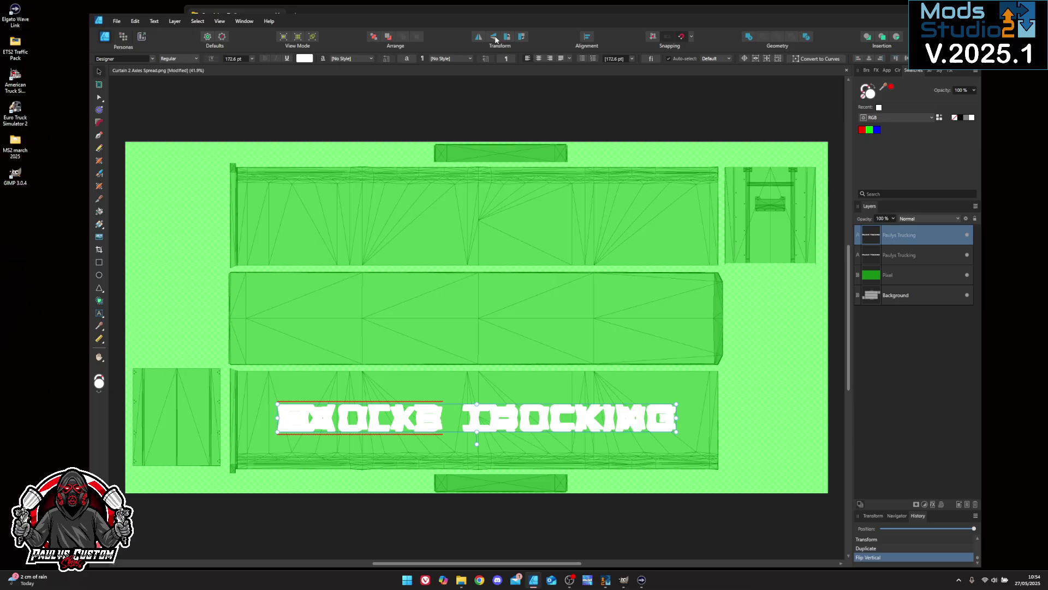
{"action": "key", "text": "Caps_Lock"}
{"action": "left_click_drag", "start_coordinate": [509, 432], "coordinate": [496, 209]}
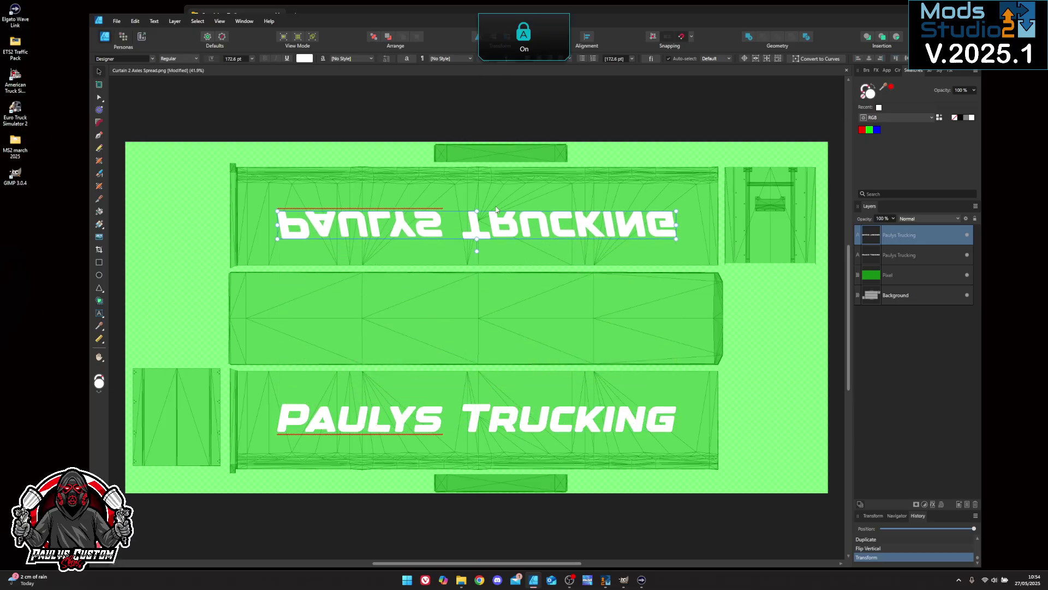
{"action": "left_click", "coordinate": [478, 38]}
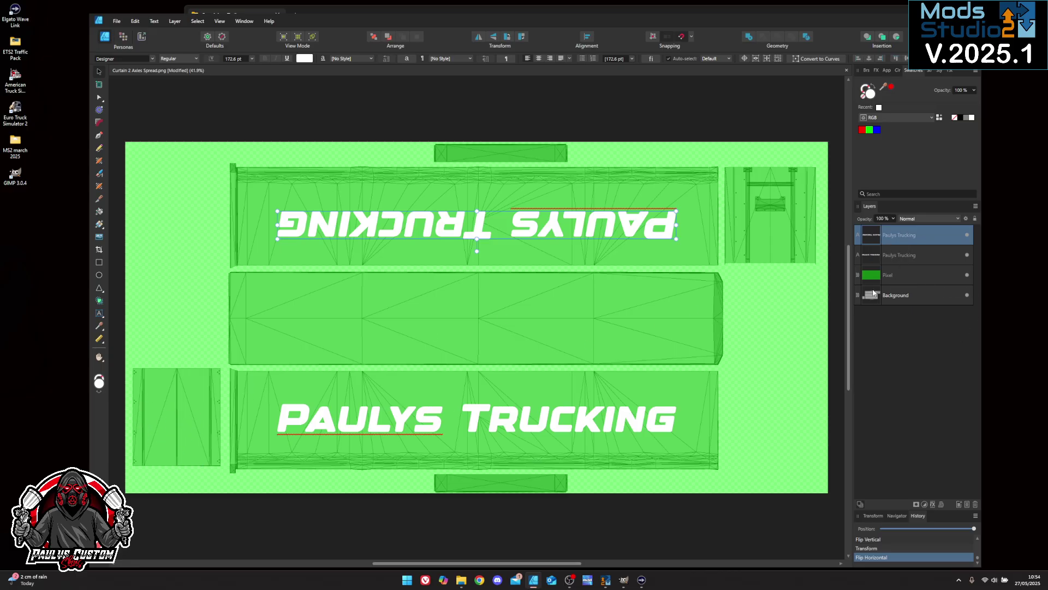
{"action": "scroll", "coordinate": [163, 405], "scroll_direction": "up", "scroll_amount": 5}
{"action": "scroll", "coordinate": [166, 410], "scroll_direction": "up", "scroll_amount": 1}
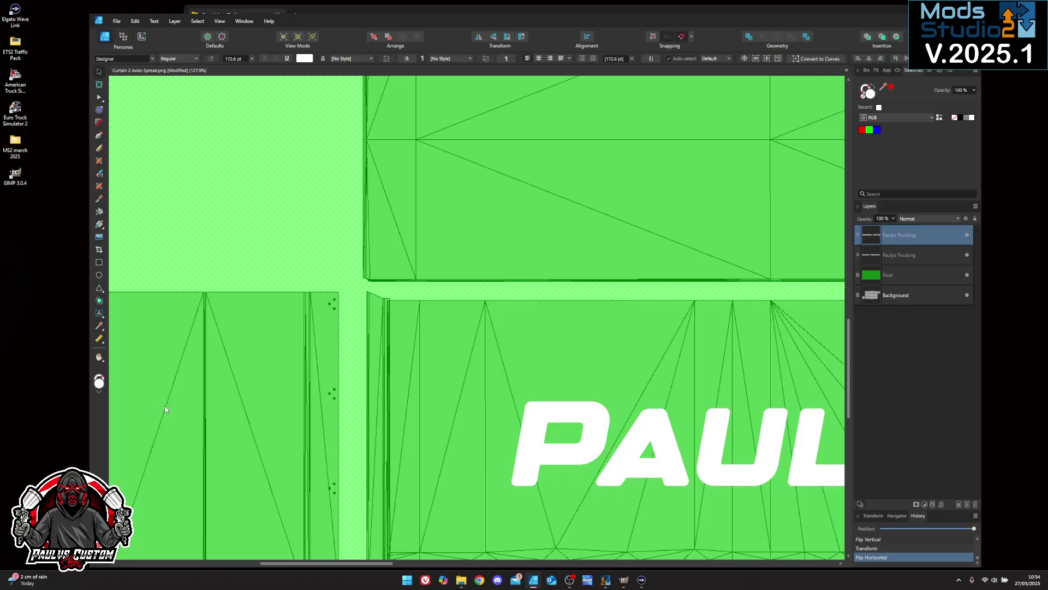
{"action": "scroll", "coordinate": [330, 397], "scroll_direction": "down", "scroll_amount": 1}
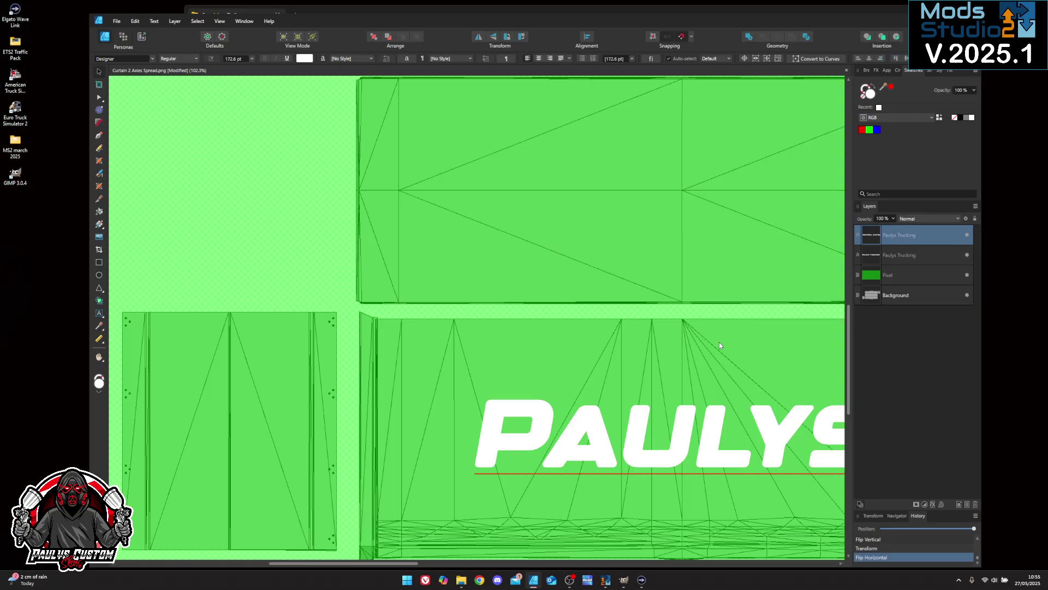
{"action": "scroll", "coordinate": [719, 341], "scroll_direction": "down", "scroll_amount": 2}
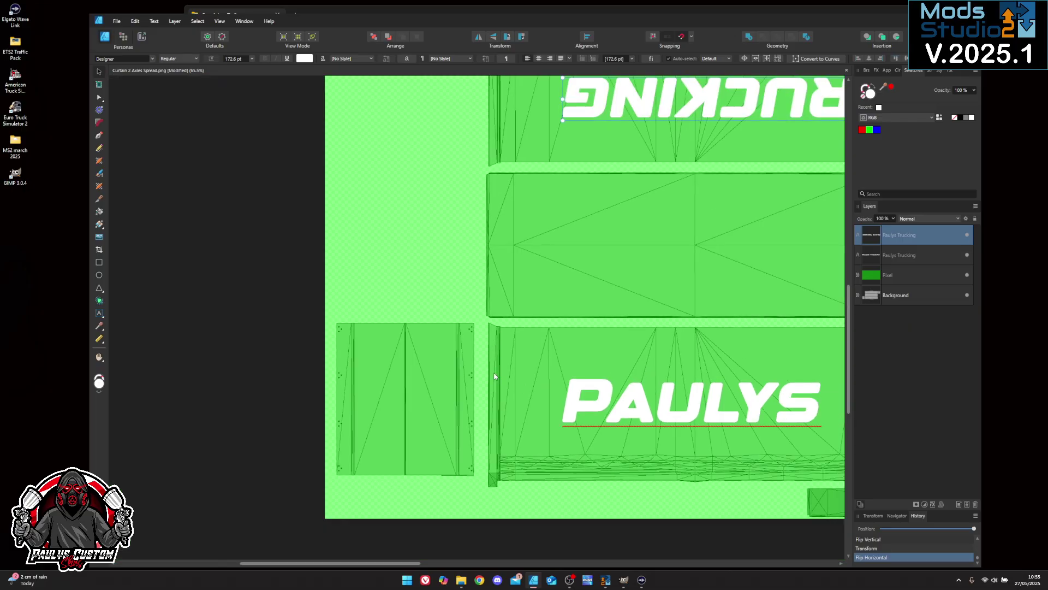
{"action": "scroll", "coordinate": [620, 383], "scroll_direction": "down", "scroll_amount": 2}
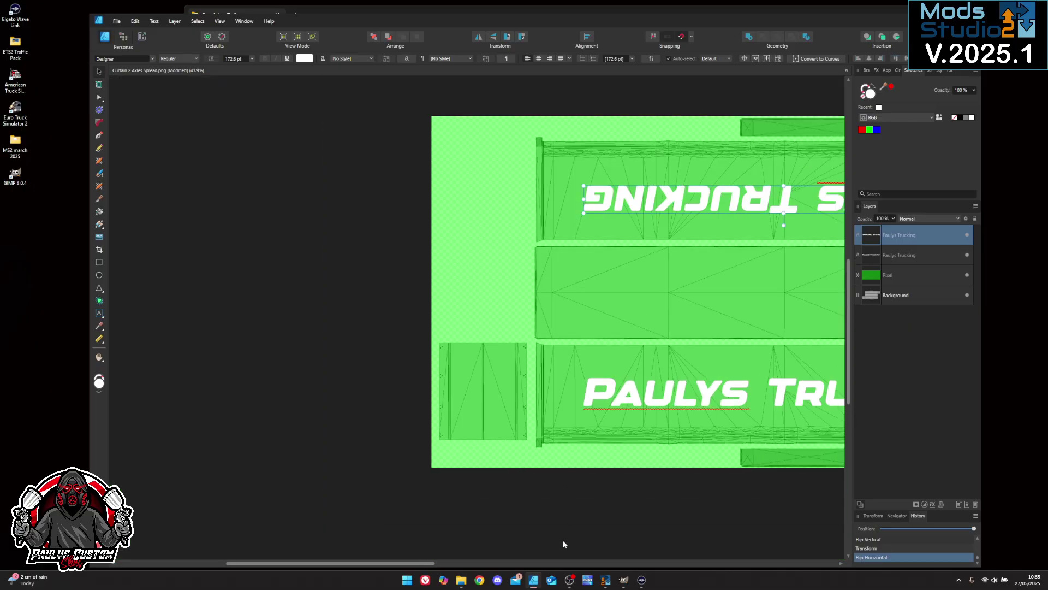
{"action": "left_click_drag", "start_coordinate": [416, 566], "coordinate": [553, 565]}
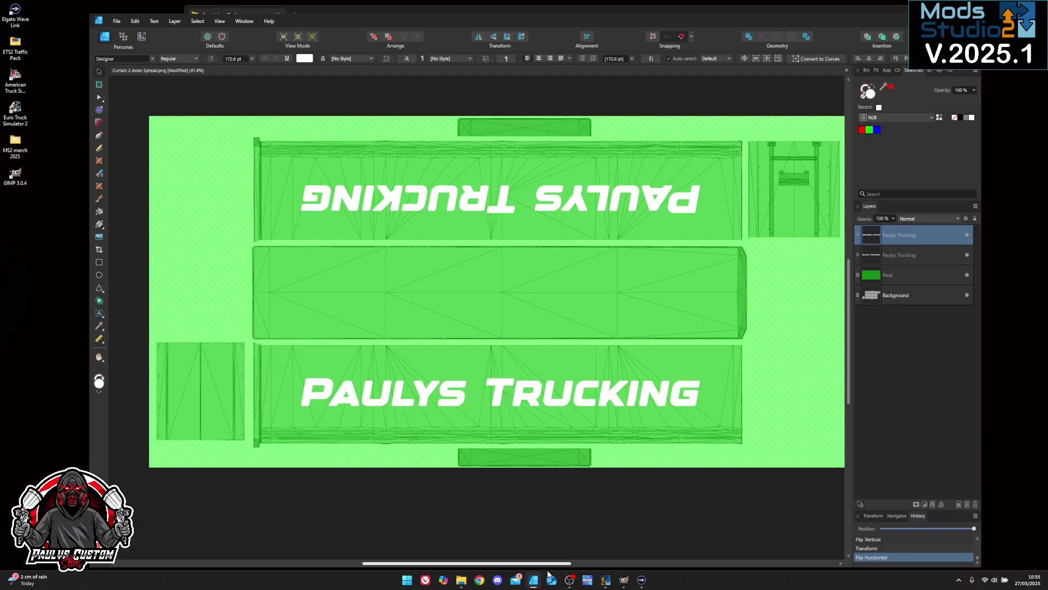
- Set the green Pixel layer's opacity to 100% and hide the Background template layer
{"action": "left_click", "coordinate": [911, 274]}
{"action": "left_click", "coordinate": [893, 218]}
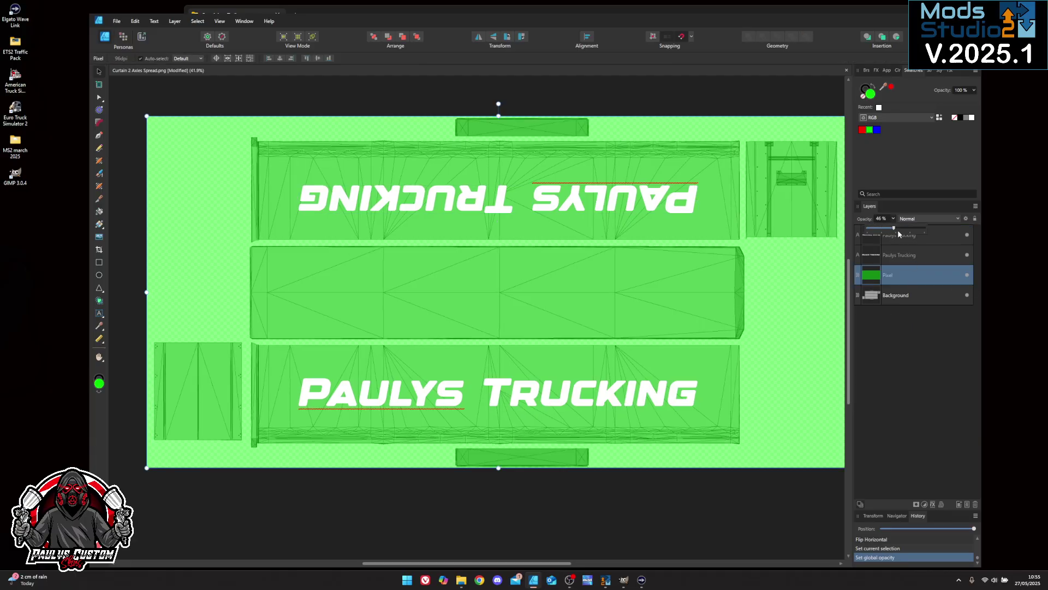
{"action": "left_click_drag", "start_coordinate": [898, 229], "coordinate": [935, 228]}
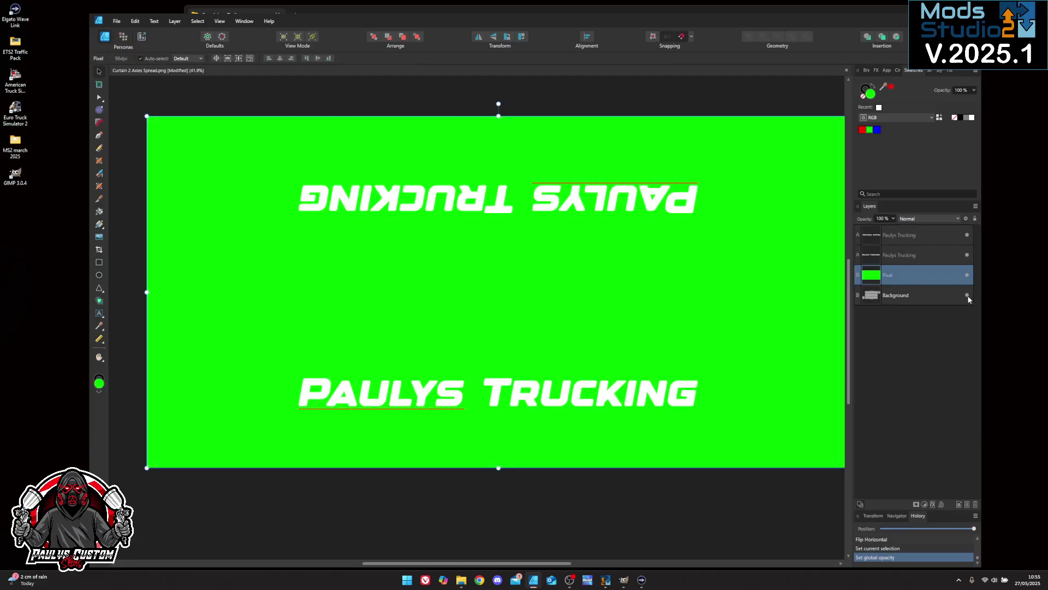
{"action": "left_click", "coordinate": [967, 295]}
- Export the whole document as a 4096 × 2048 px PNG to the ModStudio folder under a new file name beginning "PAU"
{"action": "left_click", "coordinate": [117, 21]}
{"action": "left_click", "coordinate": [140, 193]}
{"action": "left_click", "coordinate": [561, 440]}
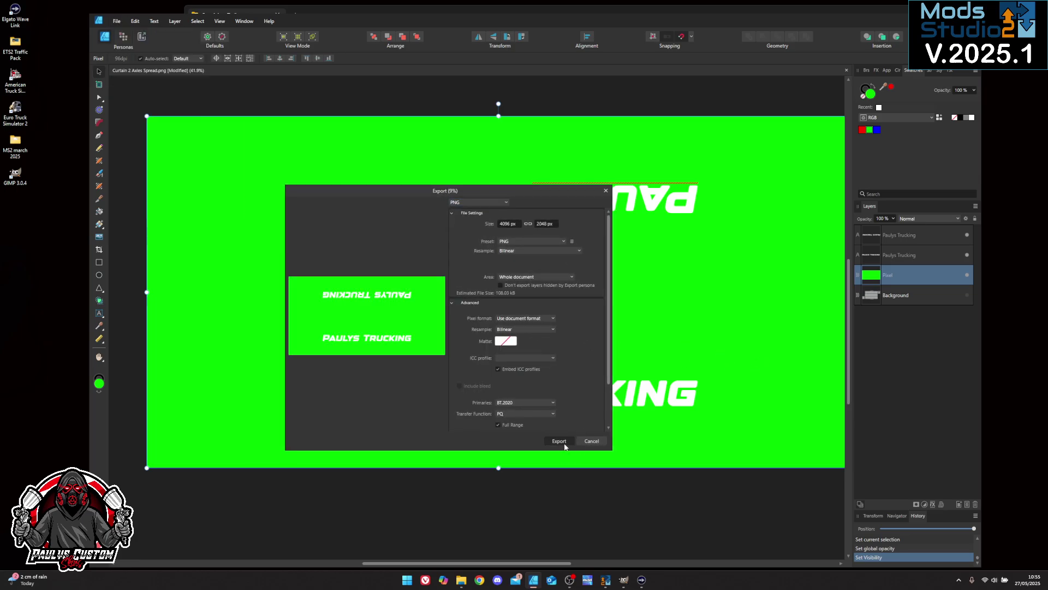
{"action": "scroll", "coordinate": [381, 310], "scroll_direction": "down", "scroll_amount": 1}
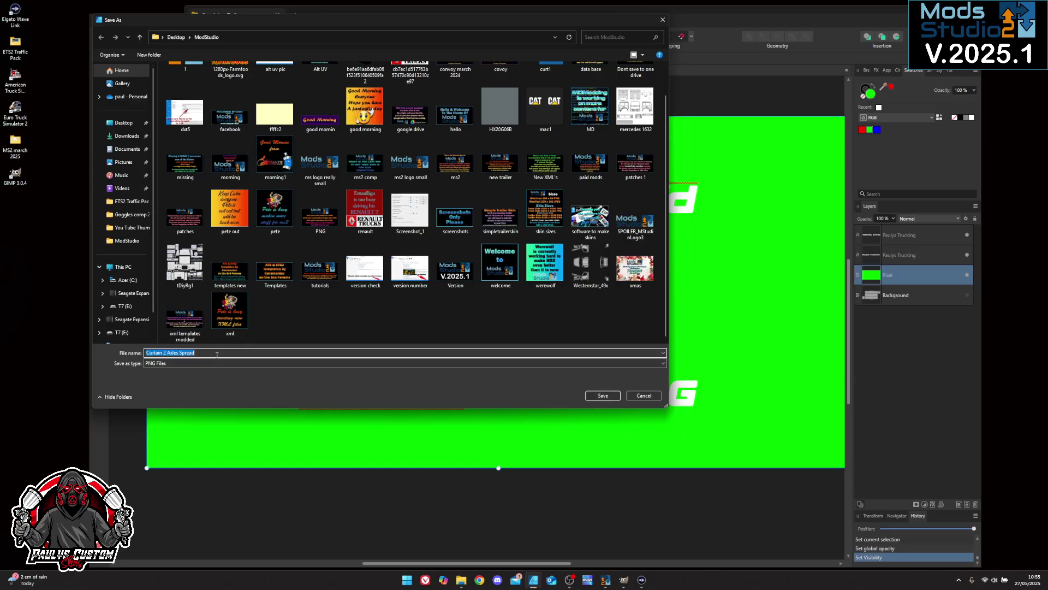
{"action": "type", "text": "PAYLYT"}
{"action": "key", "text": "BackSpace"}
{"action": "key", "text": "BackSpace"}
{"action": "key", "text": "BackSpace"}
{"action": "key", "text": "BackSpace"}
{"action": "type", "text": "U"}
{"action": "left_click", "coordinate": [603, 396]}
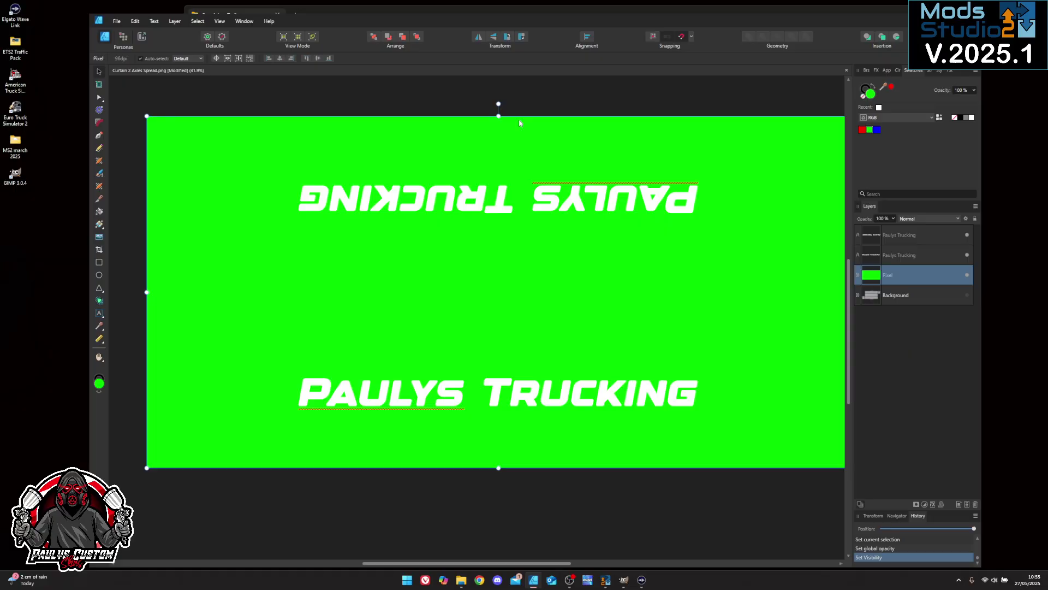
- Switch to File Explorer, open the TrafficTruck templates folder and check the pixel dimensions of the Volvo FH16 2012 4x template
{"action": "left_click", "coordinate": [461, 584]}
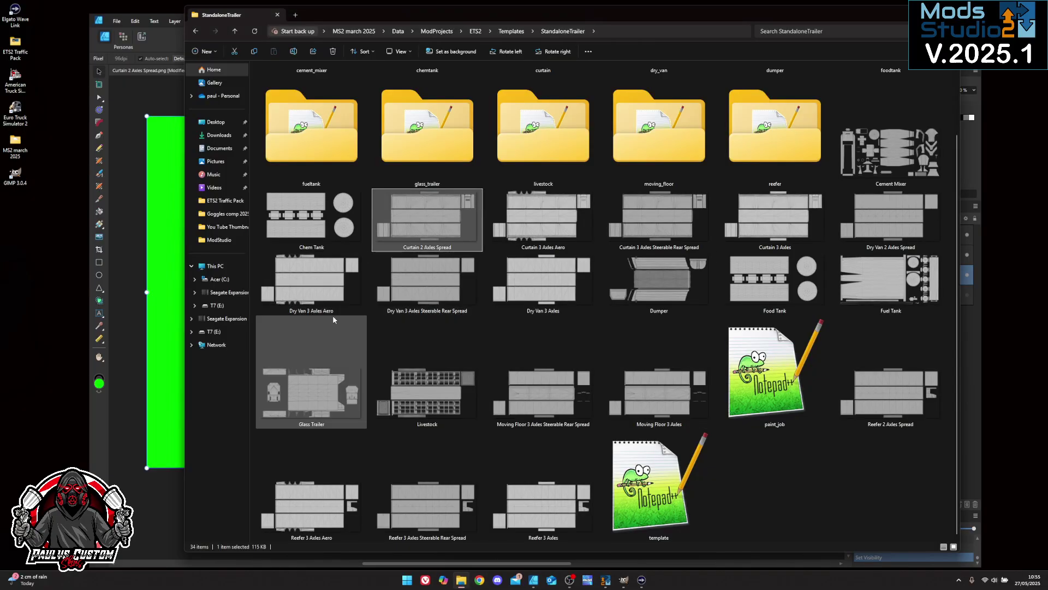
{"action": "left_click", "coordinate": [194, 33]}
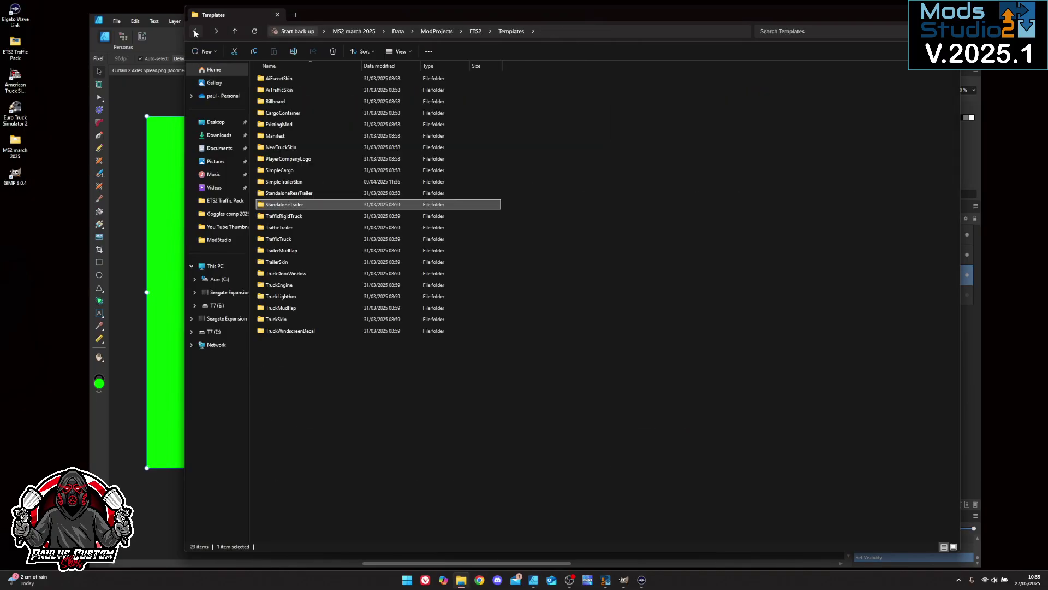
{"action": "double_click", "coordinate": [279, 239]}
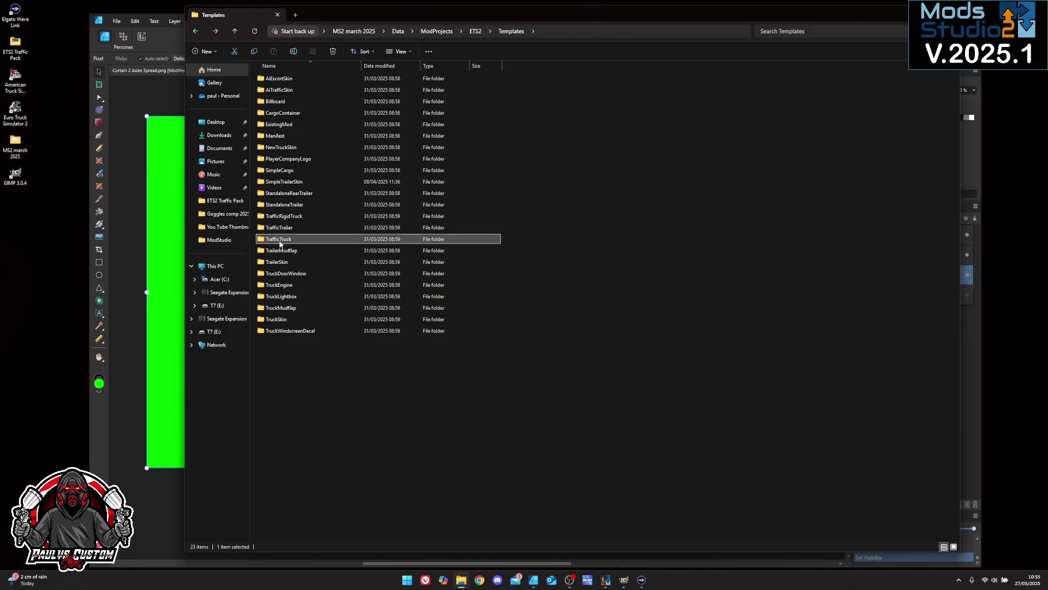
{"action": "scroll", "coordinate": [756, 323], "scroll_direction": "down", "scroll_amount": 3}
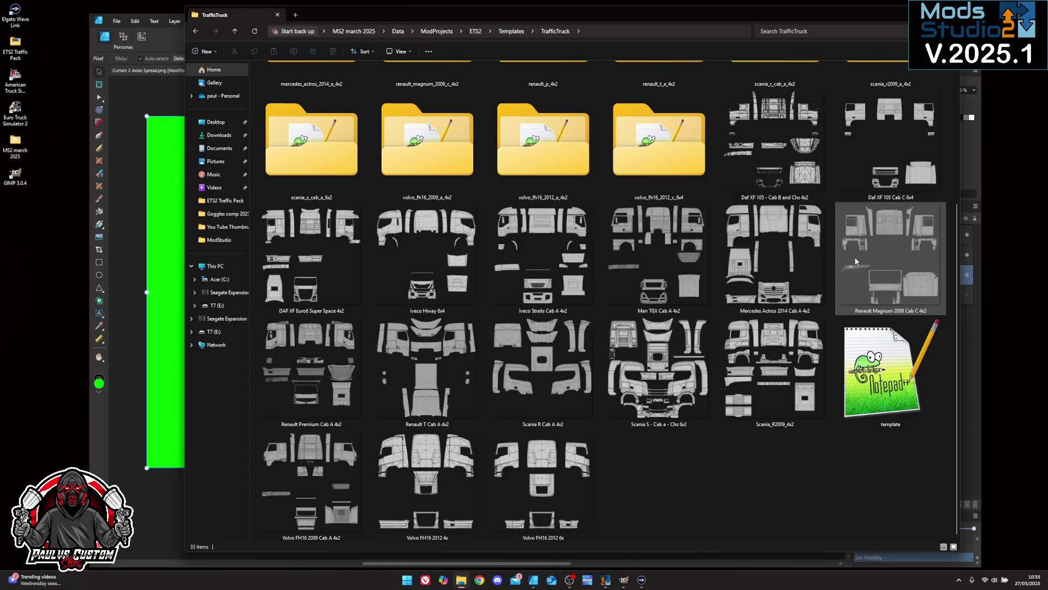
{"action": "scroll", "coordinate": [860, 247], "scroll_direction": "up", "scroll_amount": 2}
{"action": "scroll", "coordinate": [860, 247], "scroll_direction": "down", "scroll_amount": 2}
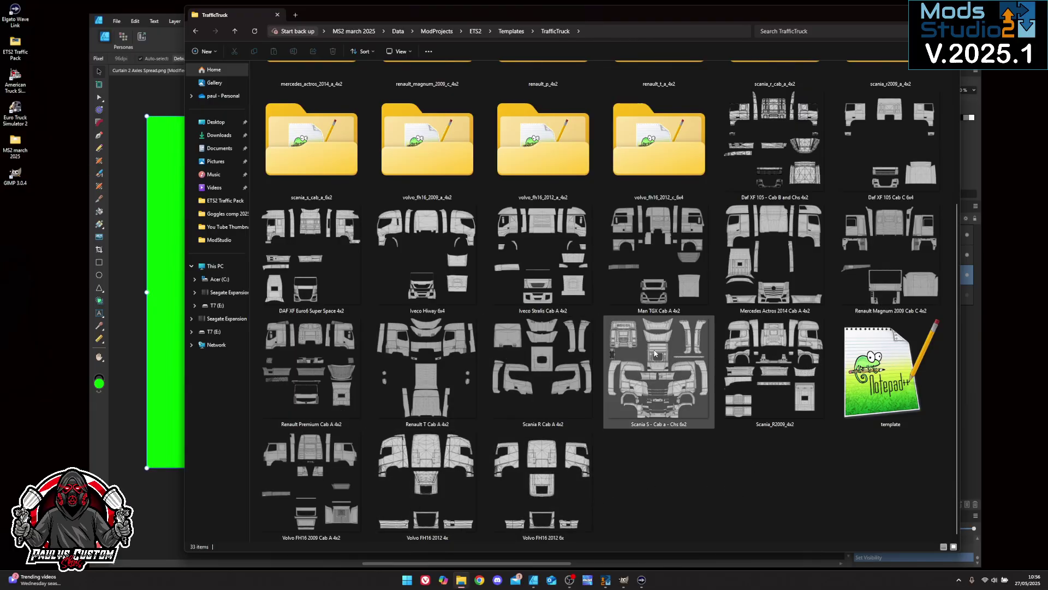
{"action": "mouse_move", "coordinate": [426, 502]}
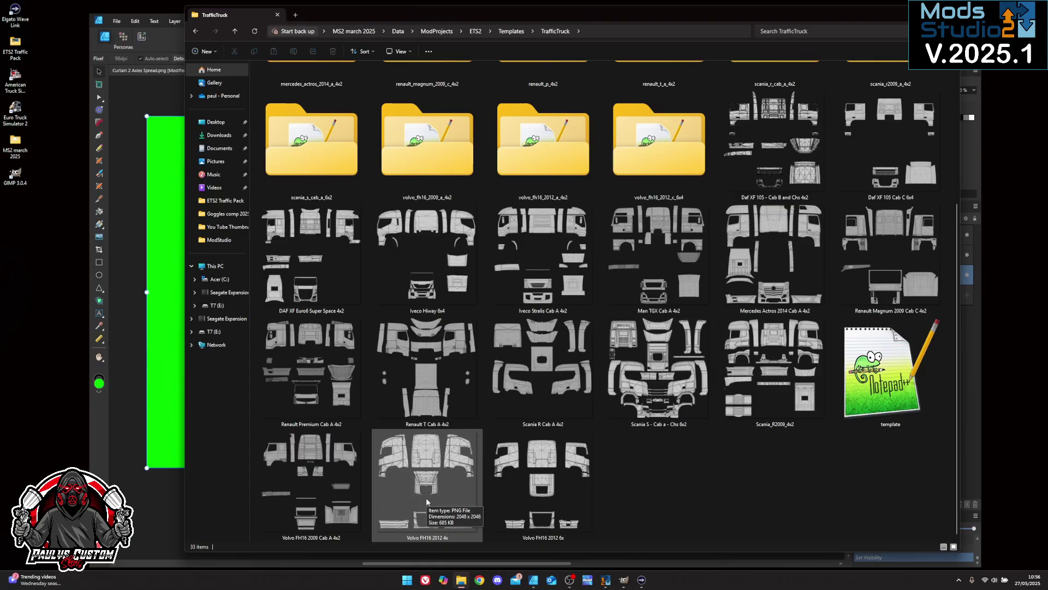
{"action": "left_click_drag", "start_coordinate": [574, 6], "coordinate": [716, 7]}
{"action": "mouse_move", "coordinate": [594, 488]}
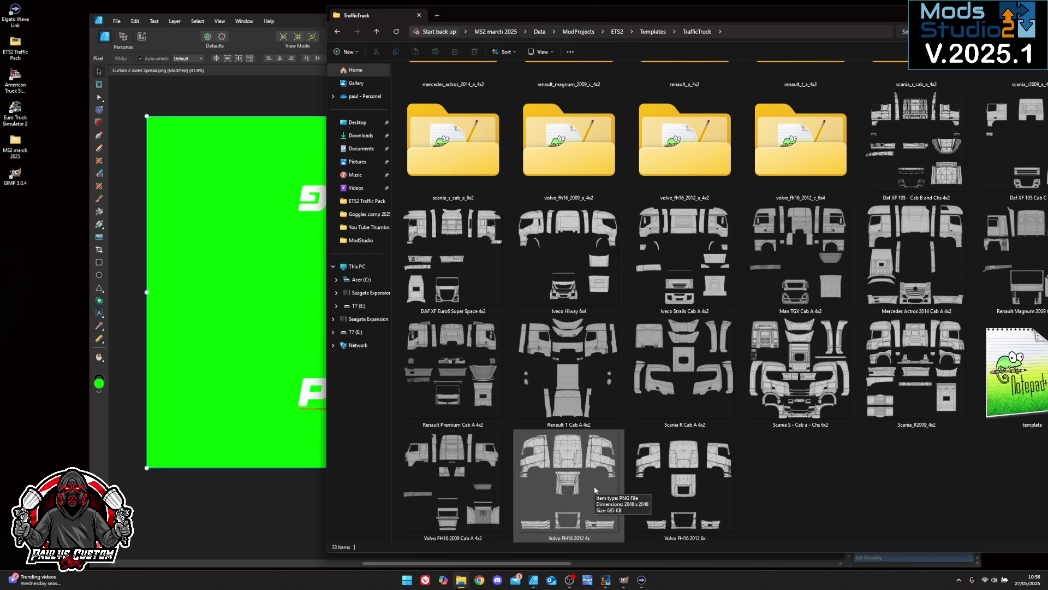
- Return to Affinity Designer and create a 4096 × 4096 px document from the 4k Skins preset
{"action": "left_click", "coordinate": [116, 21]}
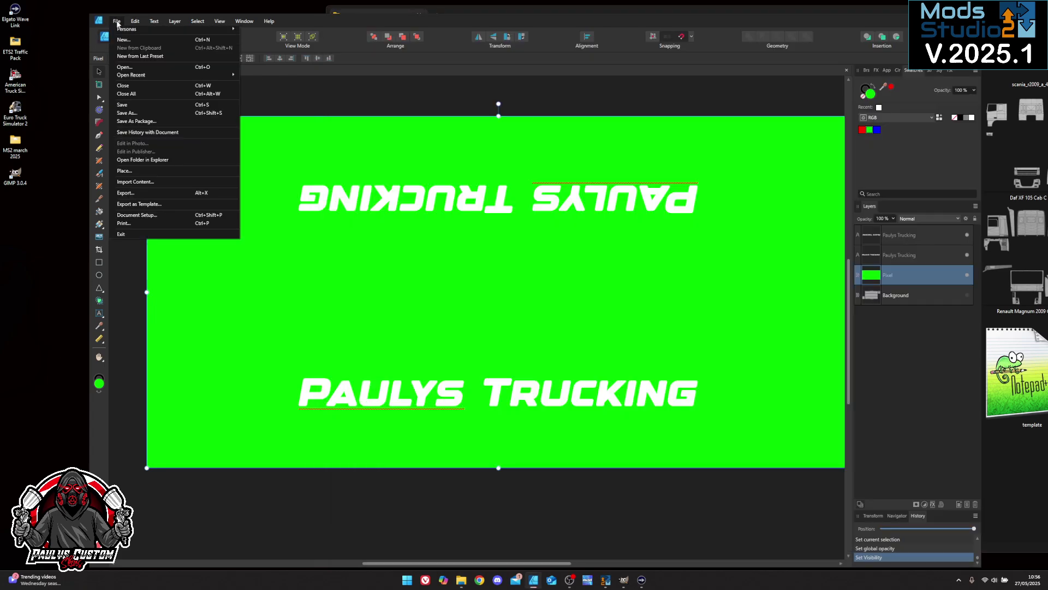
{"action": "left_click", "coordinate": [125, 39]}
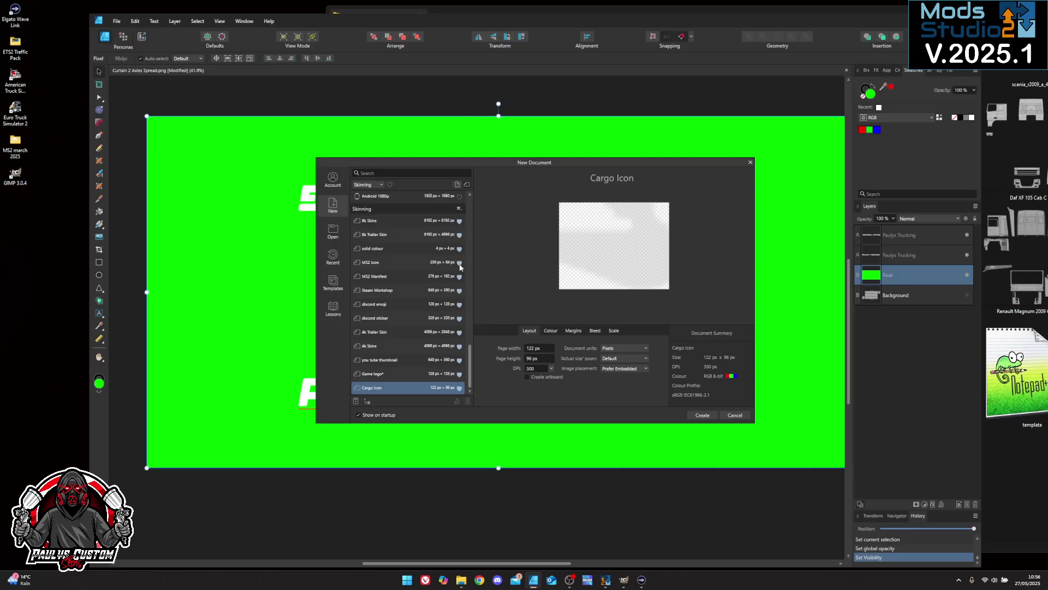
{"action": "left_click", "coordinate": [371, 347]}
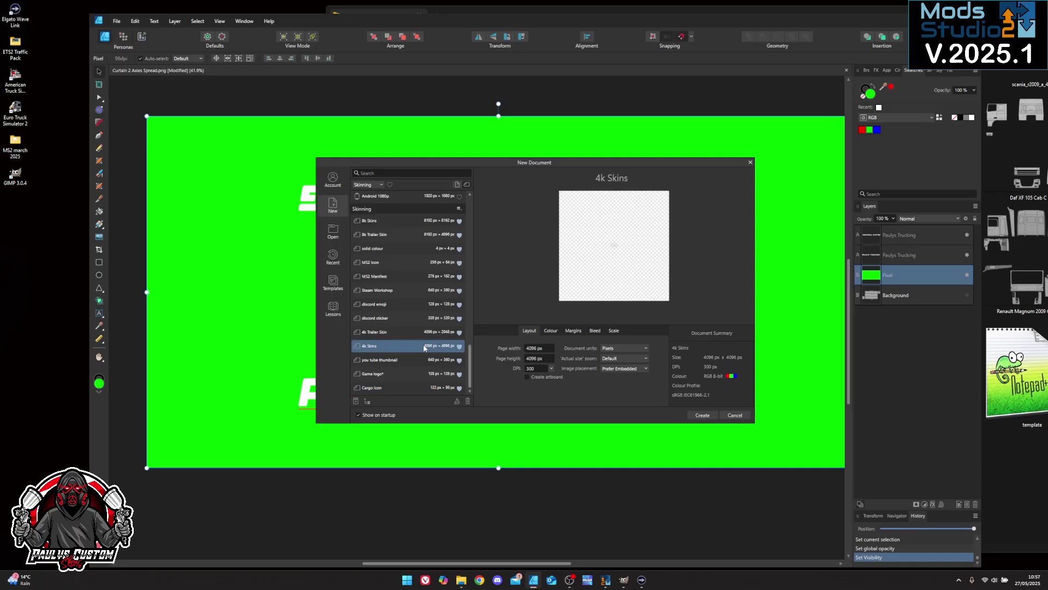
{"action": "left_click", "coordinate": [711, 418]}
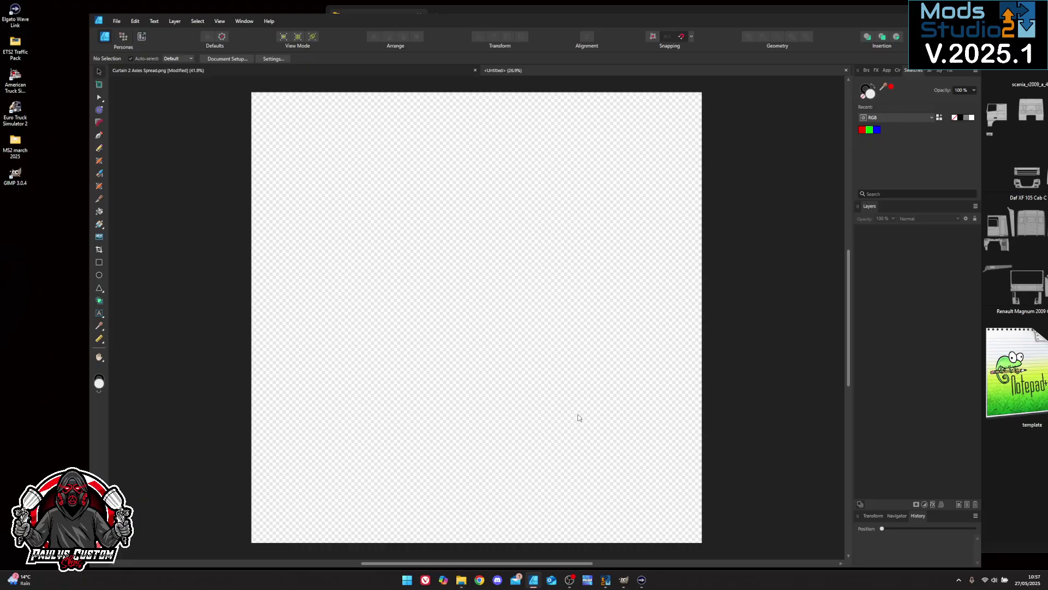
- Place the Volvo FH16 2012 4x template from File Explorer into the new document and scale it to fill the whole canvas
{"action": "left_click", "coordinate": [998, 508]}
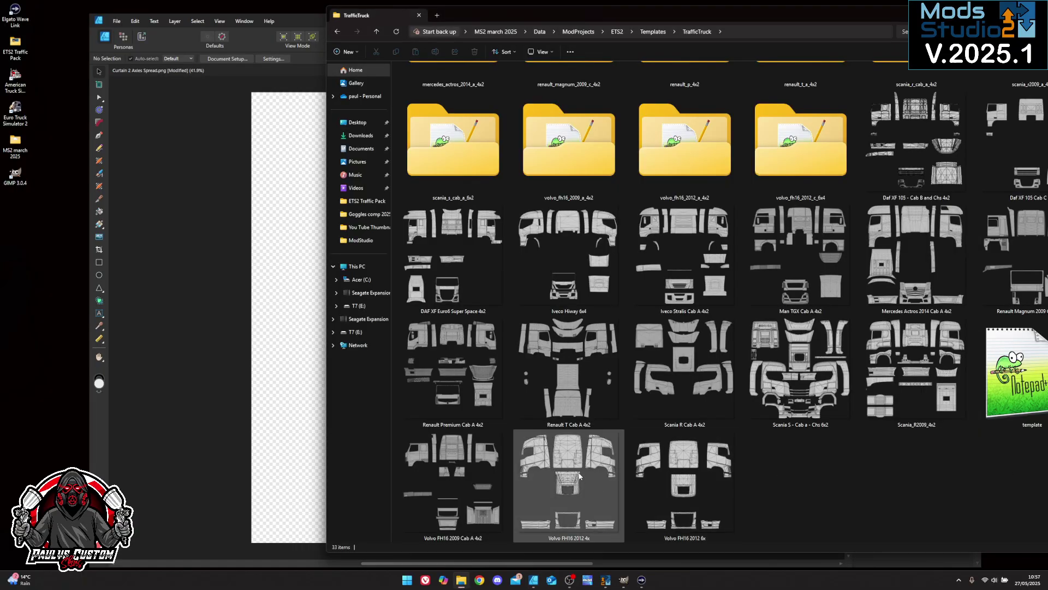
{"action": "left_click_drag", "start_coordinate": [567, 480], "coordinate": [280, 339]}
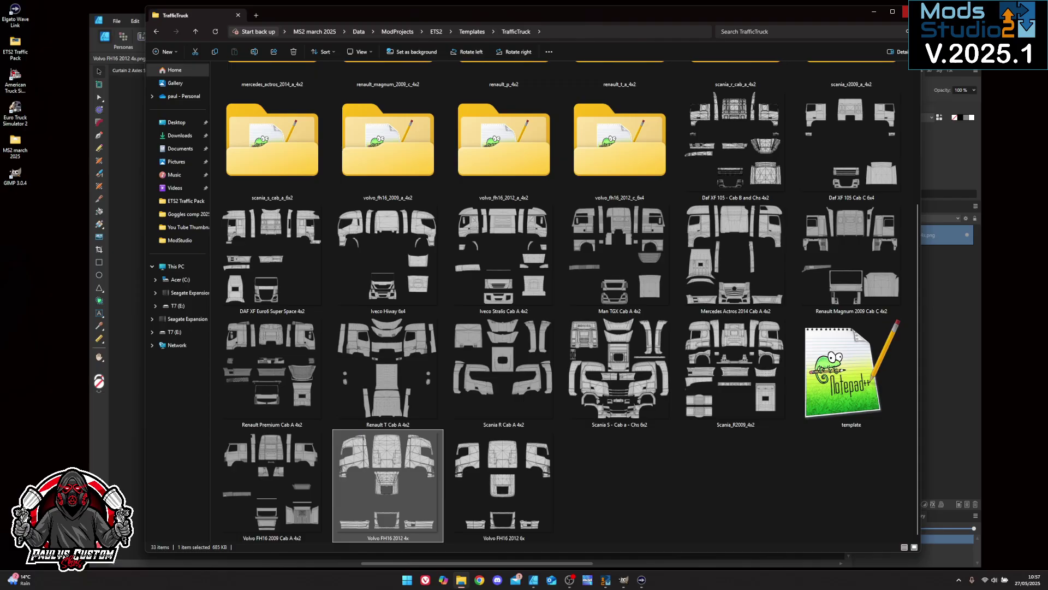
{"action": "key", "text": "alt+Tab"}
{"action": "left_click_drag", "start_coordinate": [287, 293], "coordinate": [368, 158]}
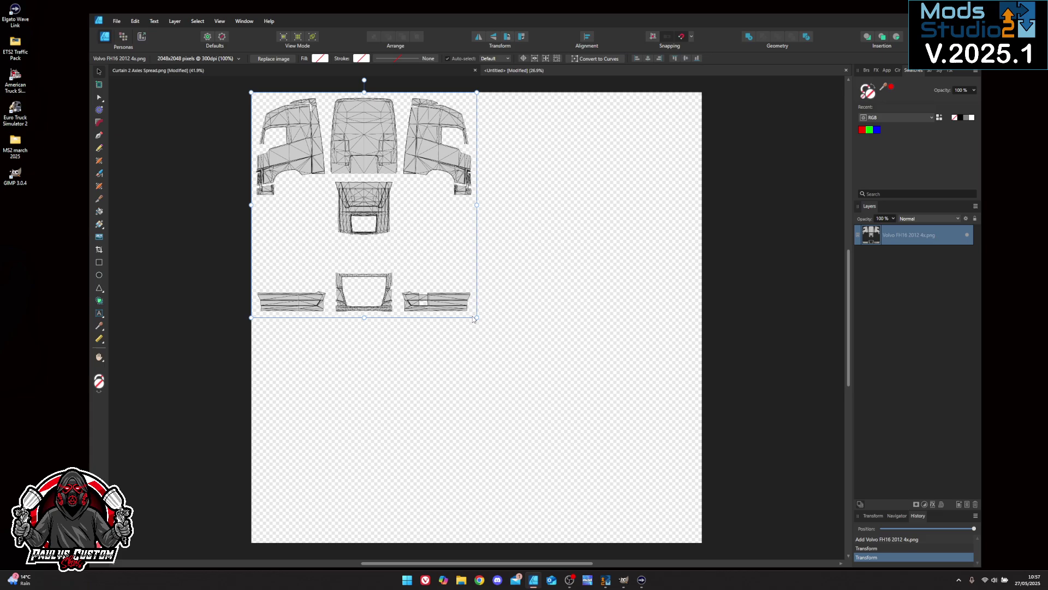
{"action": "left_click_drag", "start_coordinate": [477, 317], "coordinate": [702, 543]}
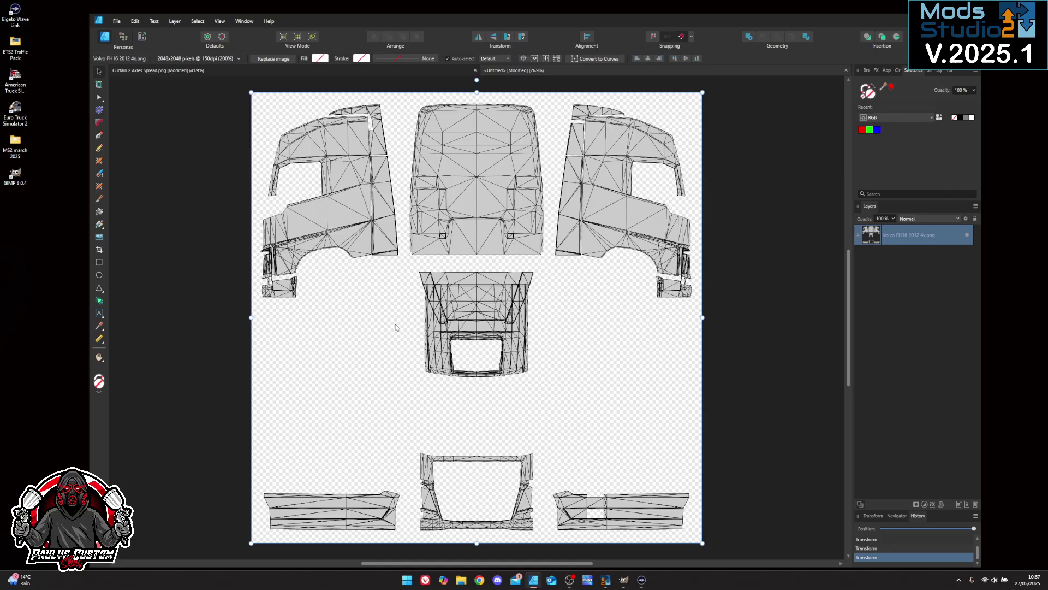
- Flood-fill a new pixel layer above the Volvo template with blue and reduce its opacity to 50%
{"action": "left_click", "coordinate": [968, 505]}
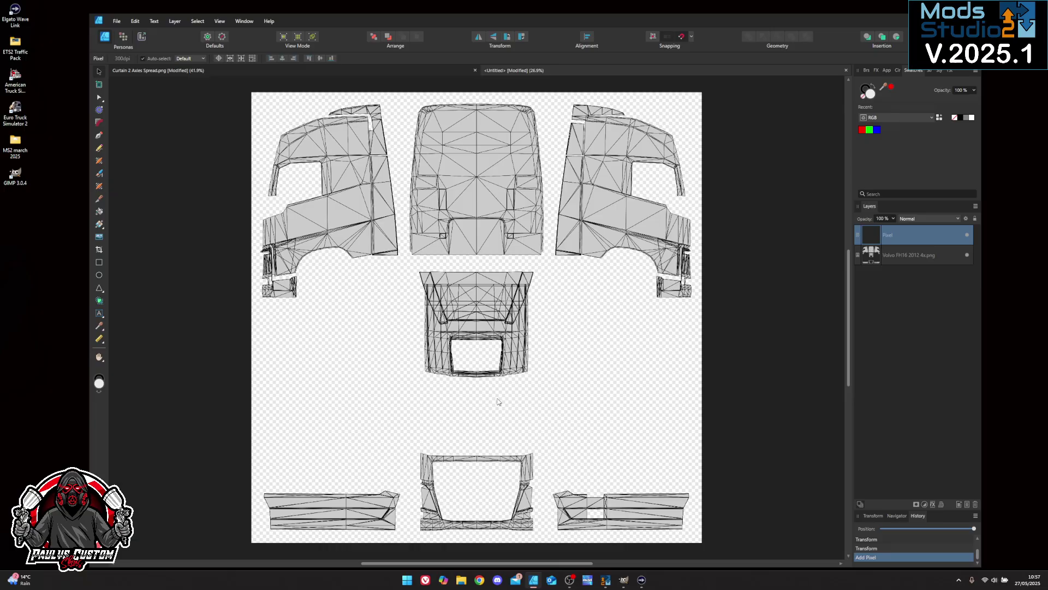
{"action": "left_click", "coordinate": [877, 129]}
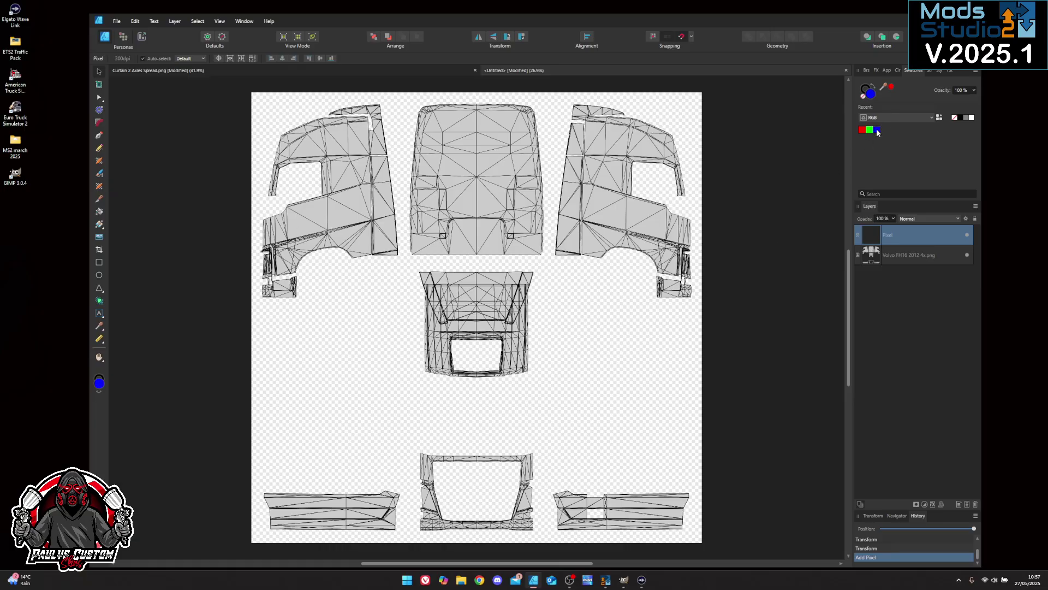
{"action": "left_click", "coordinate": [124, 36]}
{"action": "left_click", "coordinate": [99, 212]}
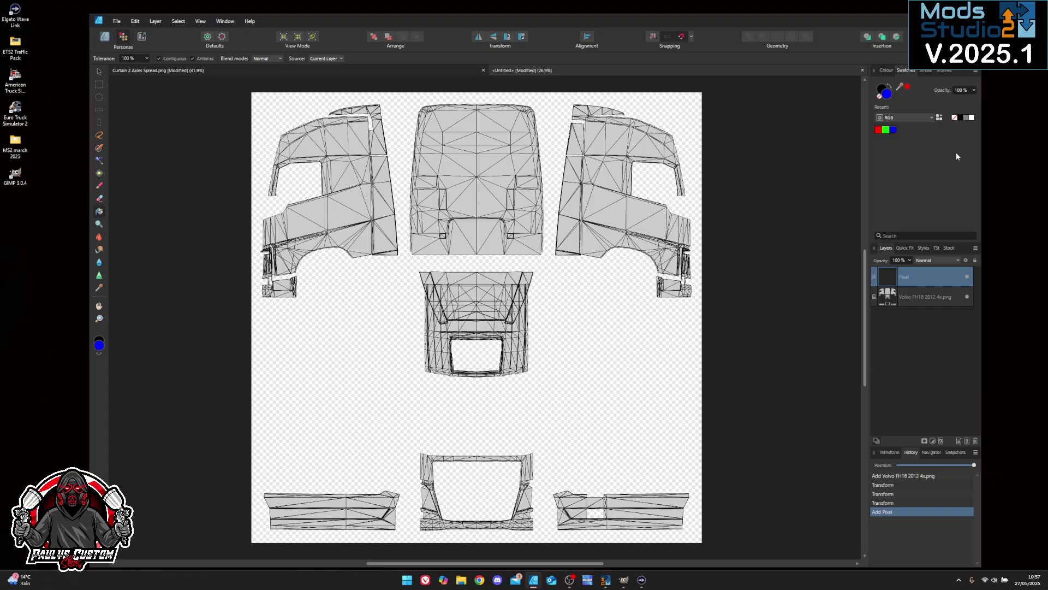
{"action": "left_click", "coordinate": [484, 316]}
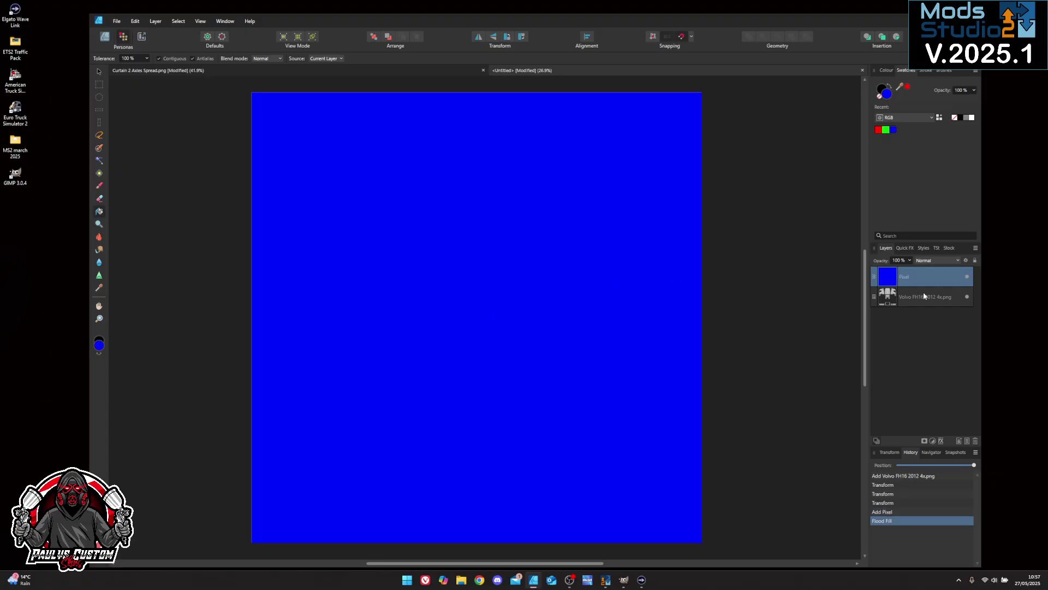
{"action": "left_click", "coordinate": [909, 261]}
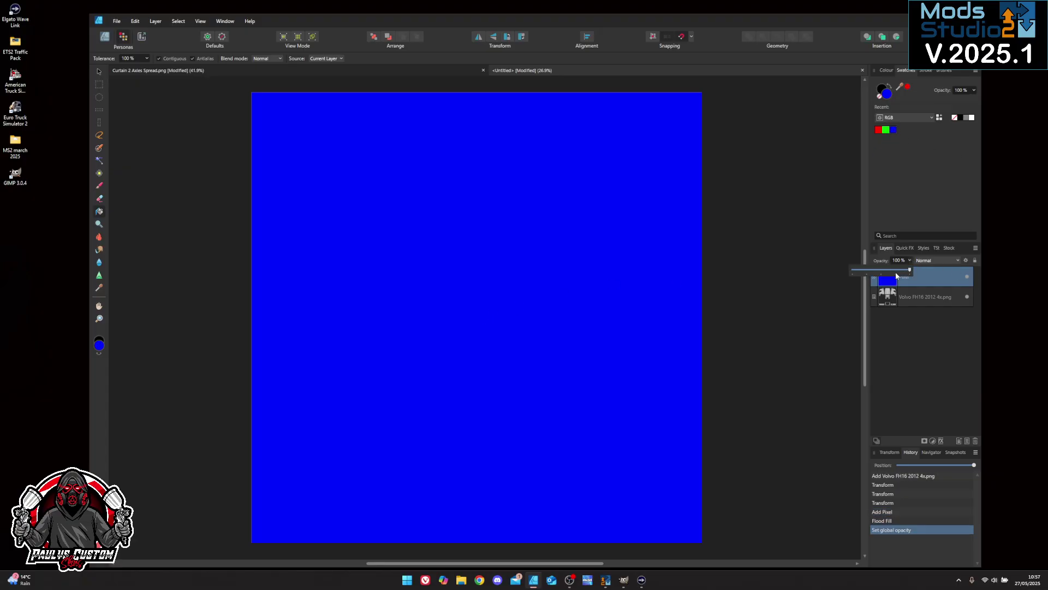
{"action": "left_click_drag", "start_coordinate": [898, 274], "coordinate": [883, 275]}
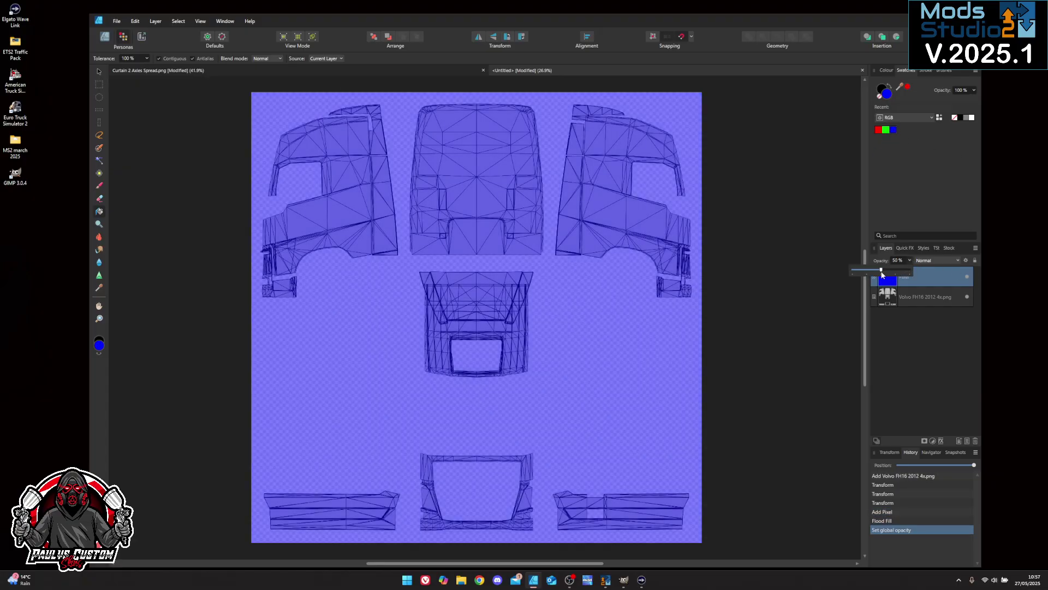
- Add artistic text reading "pAULYS tRUCKING" on the left-hand cab side of the Volvo template
{"action": "left_click", "coordinate": [968, 297]}
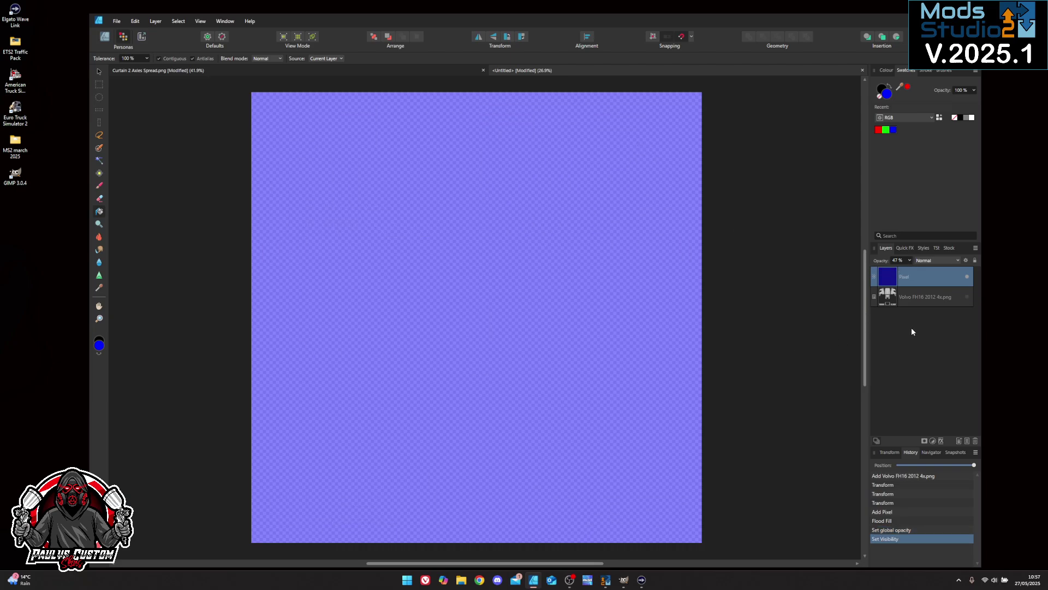
{"action": "left_click", "coordinate": [968, 296]}
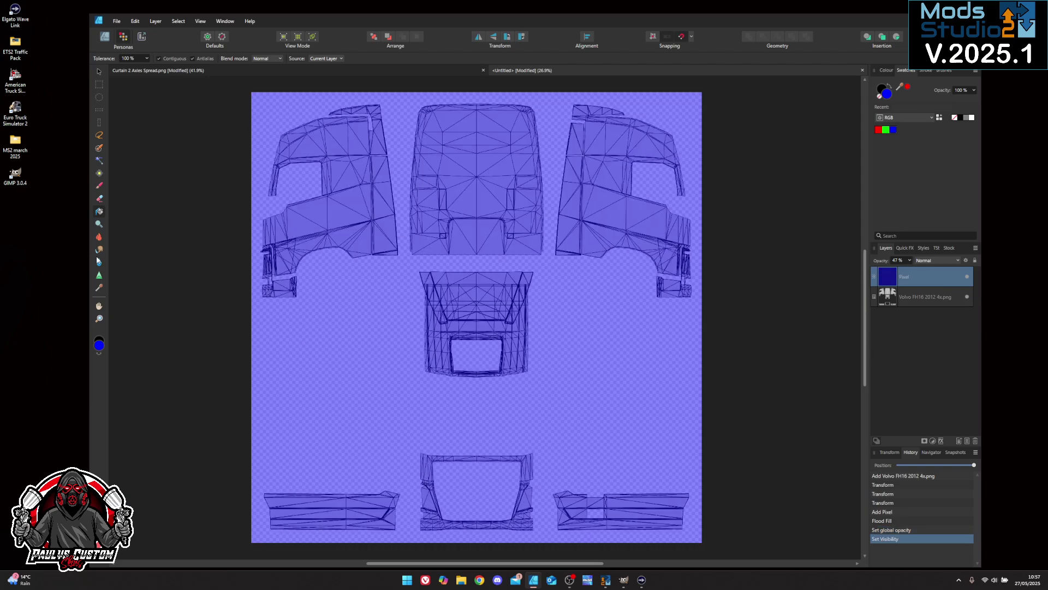
{"action": "left_click", "coordinate": [105, 36]}
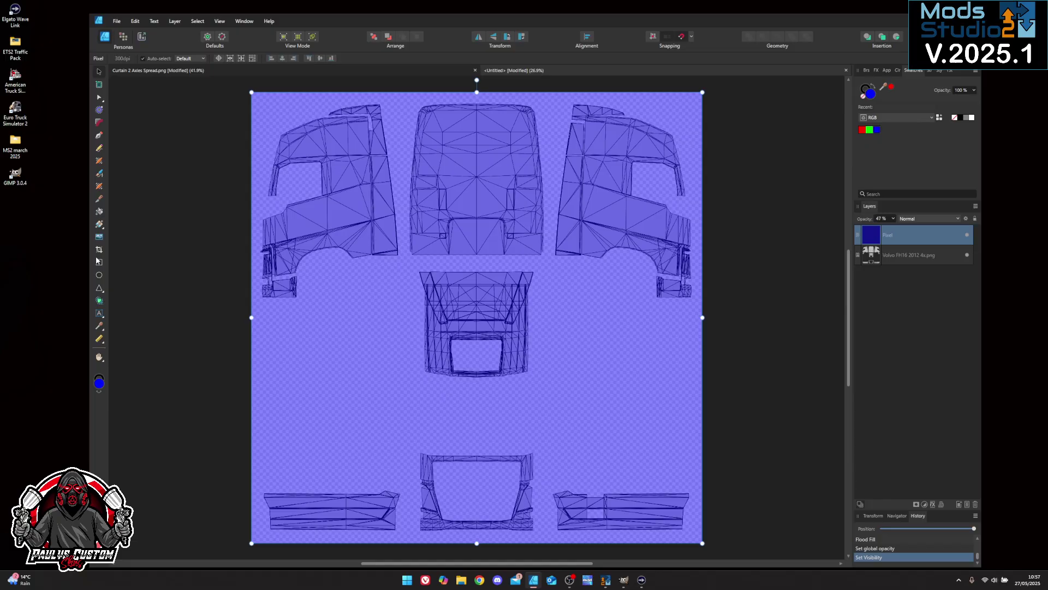
{"action": "left_click", "coordinate": [99, 313]}
{"action": "left_click", "coordinate": [343, 223]}
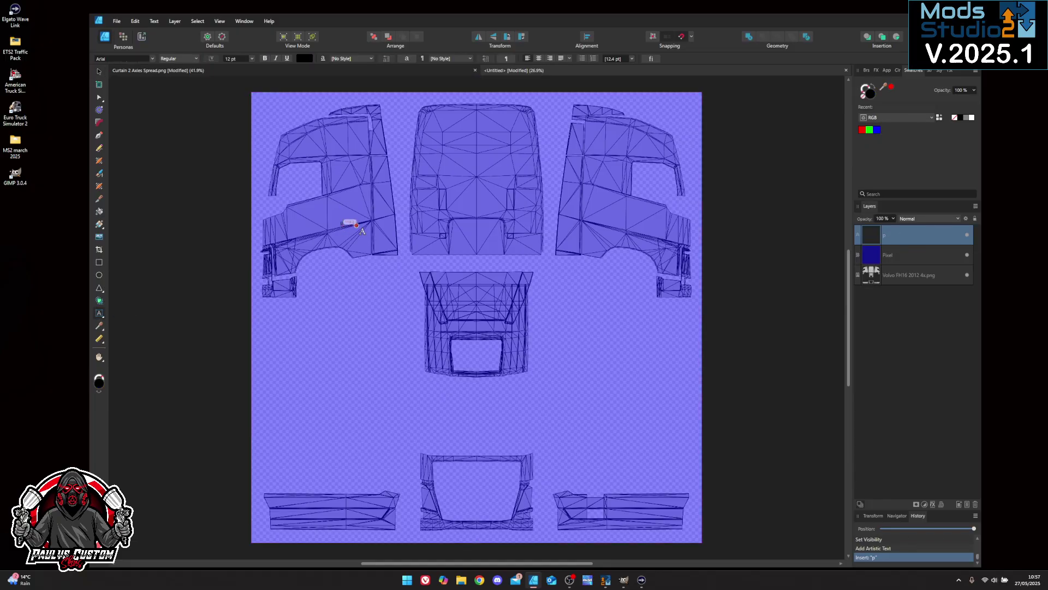
{"action": "type", "text": "AULYS tRUCKING"}
{"action": "key", "text": "Escape"}
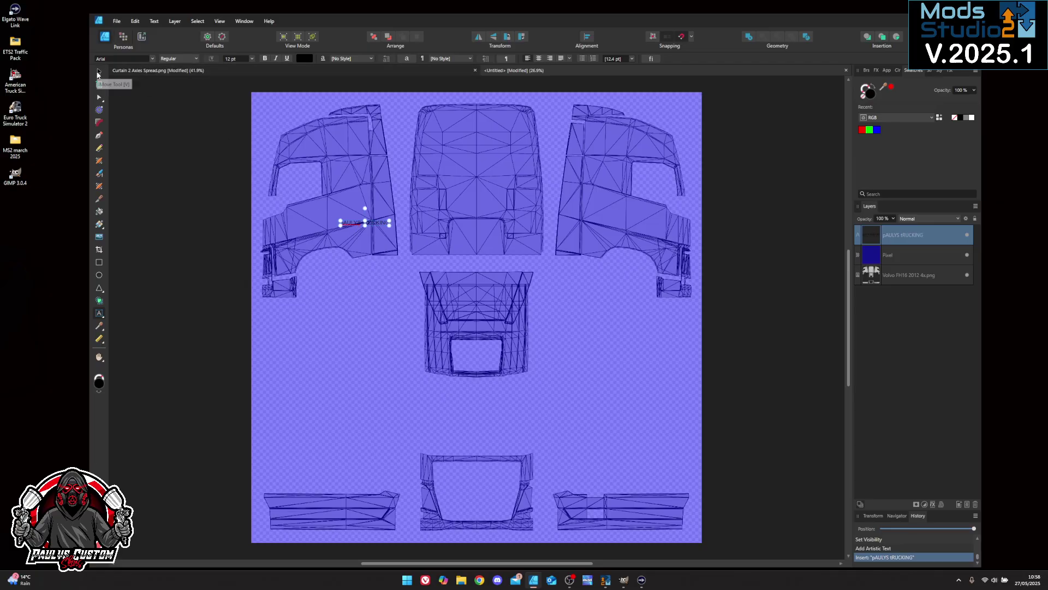
- Correct the capitalisation of the cab lettering to read "PAULYS TRUCKING"
{"action": "key", "text": "Caps_Lock"}
{"action": "left_click", "coordinate": [99, 72]}
{"action": "scroll", "coordinate": [362, 224], "scroll_direction": "up", "scroll_amount": 8}
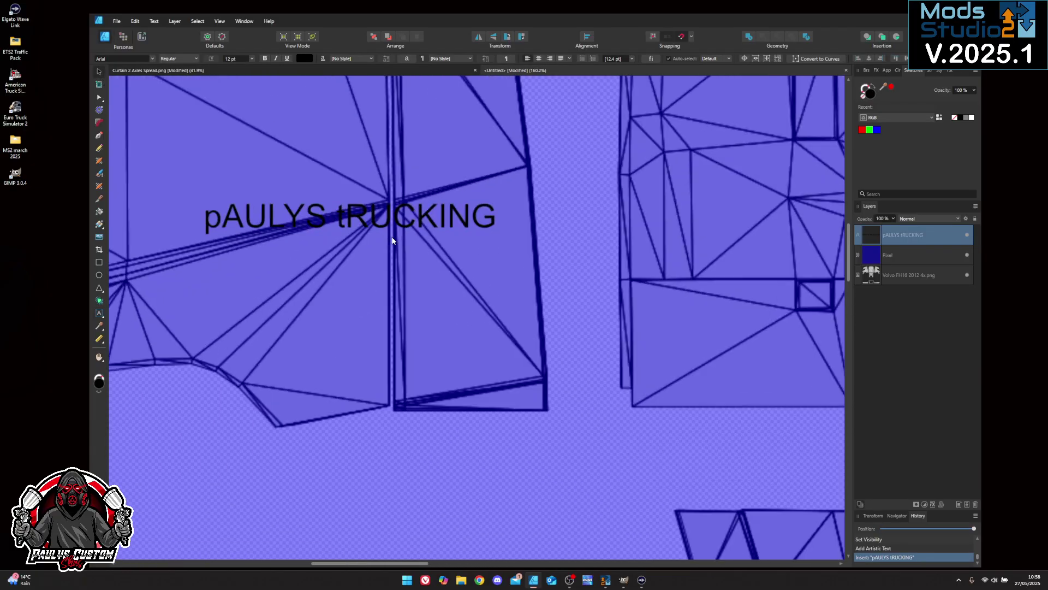
{"action": "double_click", "coordinate": [345, 209]}
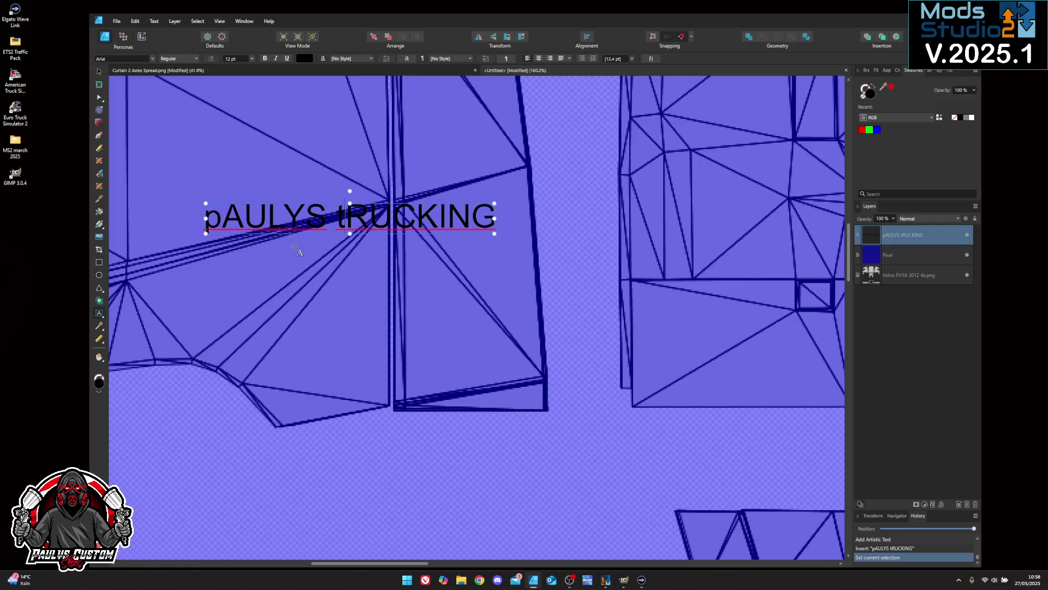
{"action": "key", "text": "BackSpace"}
{"action": "type", "text": "T"}
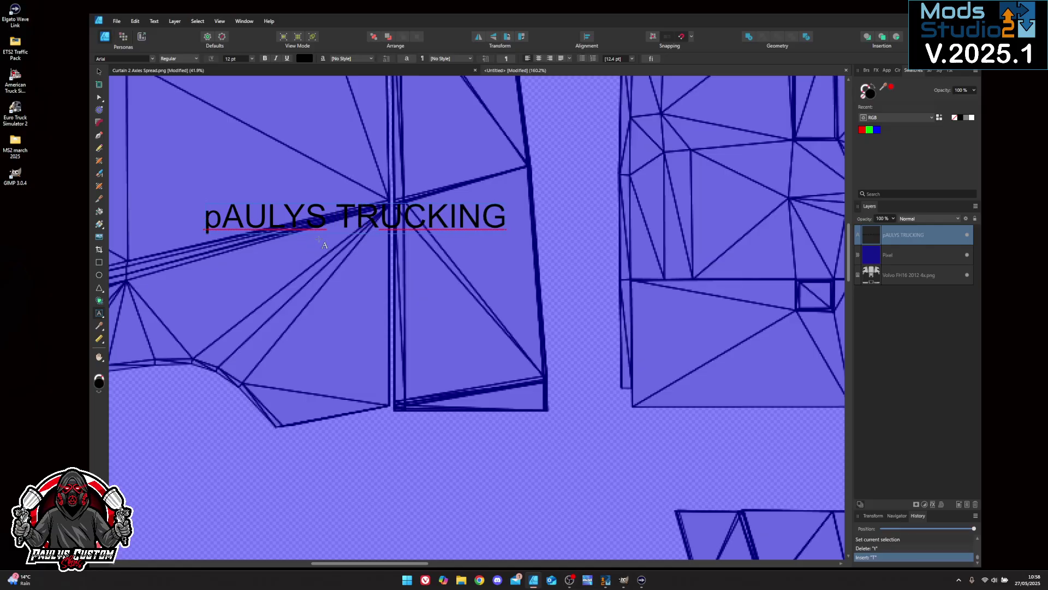
{"action": "left_click", "coordinate": [223, 217]}
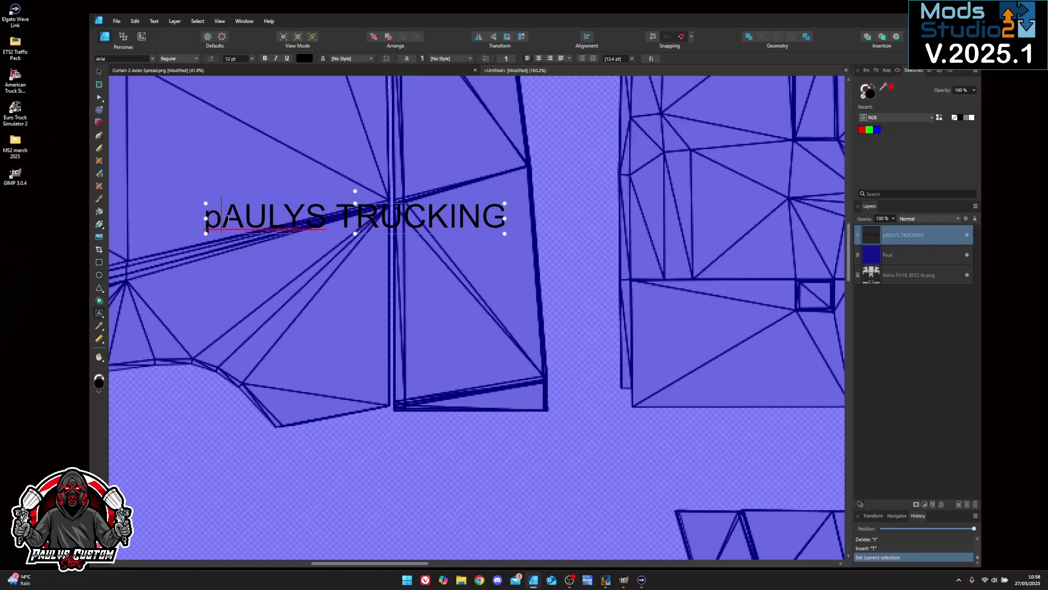
{"action": "key", "text": "BackSpace"}
{"action": "type", "text": "T"}
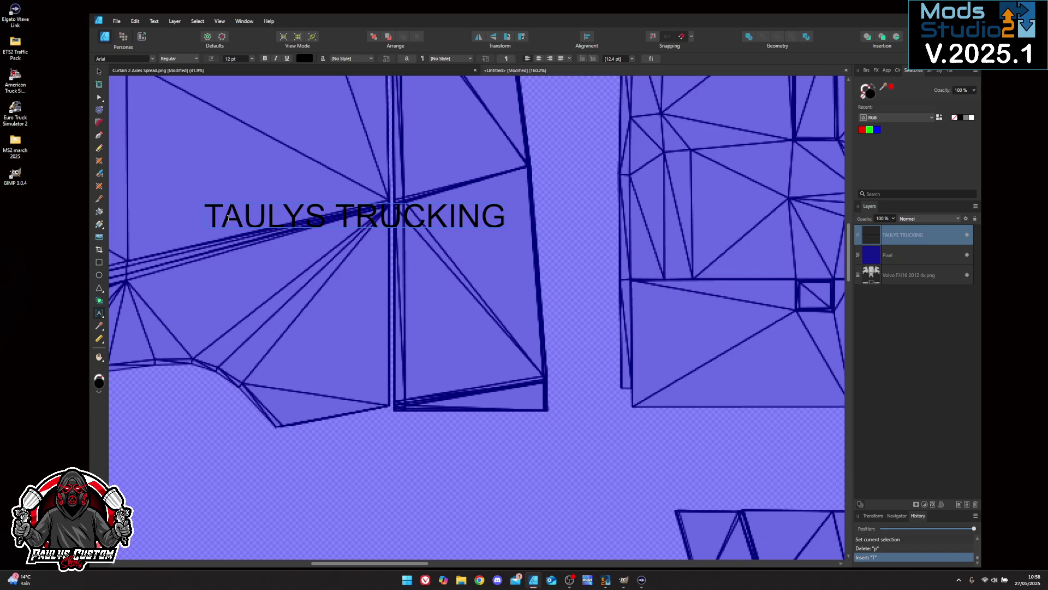
{"action": "key", "text": "BackSpace"}
{"action": "type", "text": "P"}
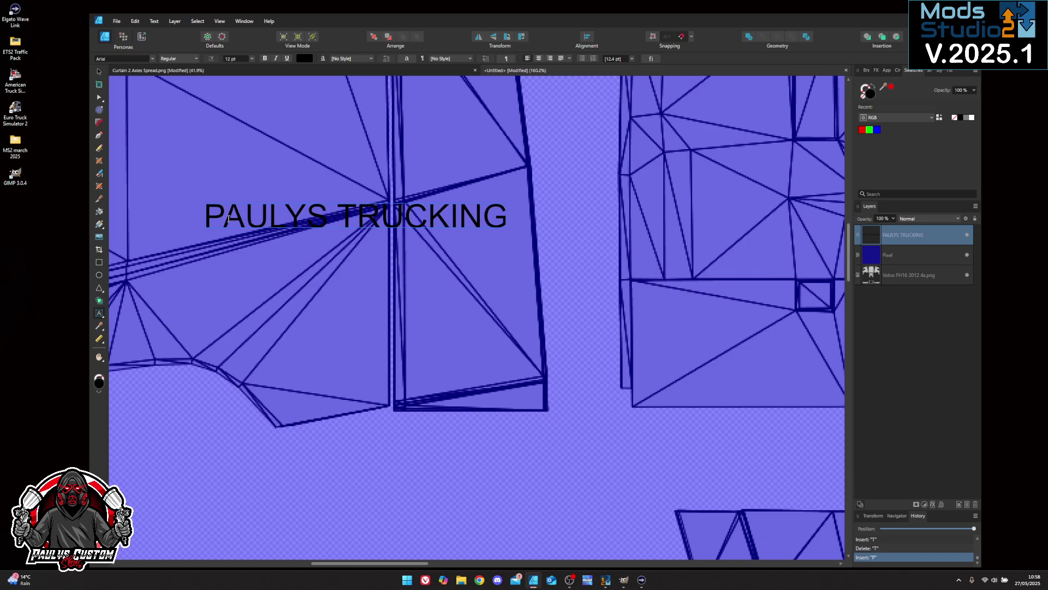
{"action": "key", "text": "Escape"}
- Colour the lettering white, then tilt, scale and position it to follow the lower body line of the left-hand cab side
{"action": "left_click", "coordinate": [972, 118]}
{"action": "scroll", "coordinate": [394, 320], "scroll_direction": "down", "scroll_amount": 5}
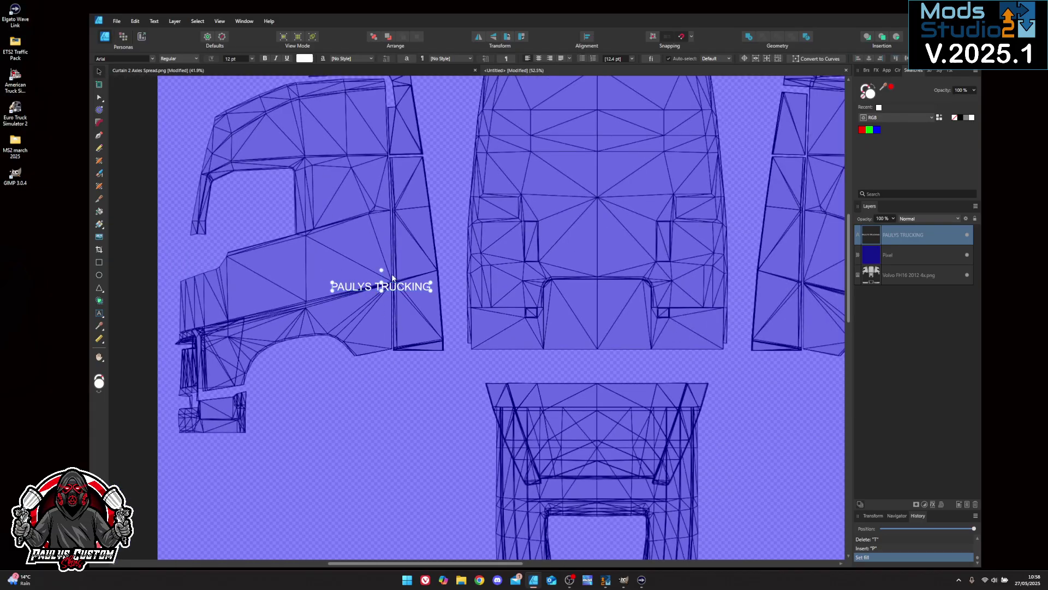
{"action": "left_click_drag", "start_coordinate": [383, 270], "coordinate": [614, 218]}
{"action": "left_click_drag", "start_coordinate": [549, 240], "coordinate": [411, 262]}
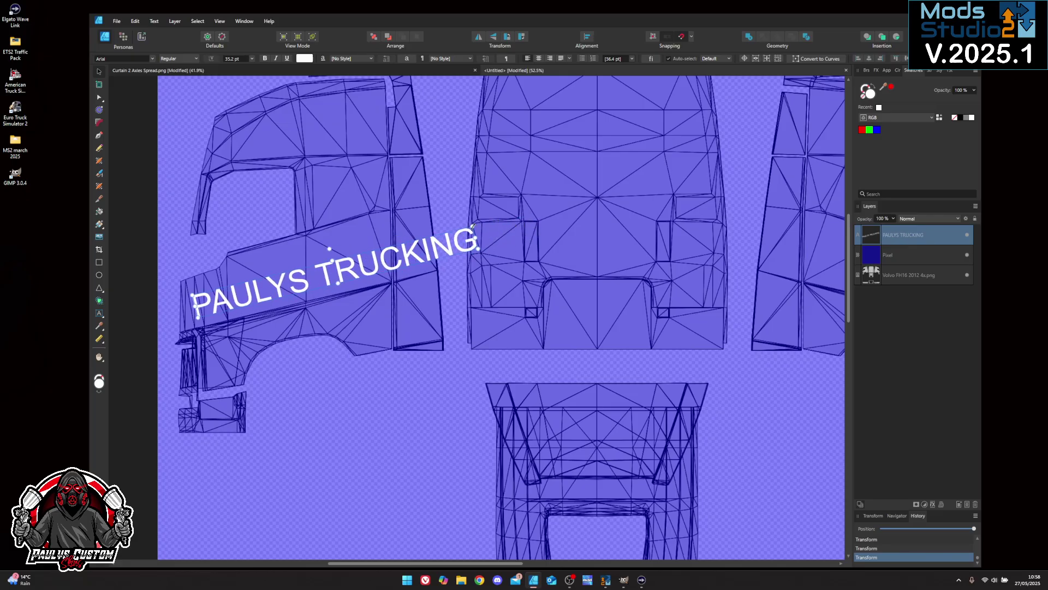
{"action": "left_click_drag", "start_coordinate": [473, 225], "coordinate": [378, 258]}
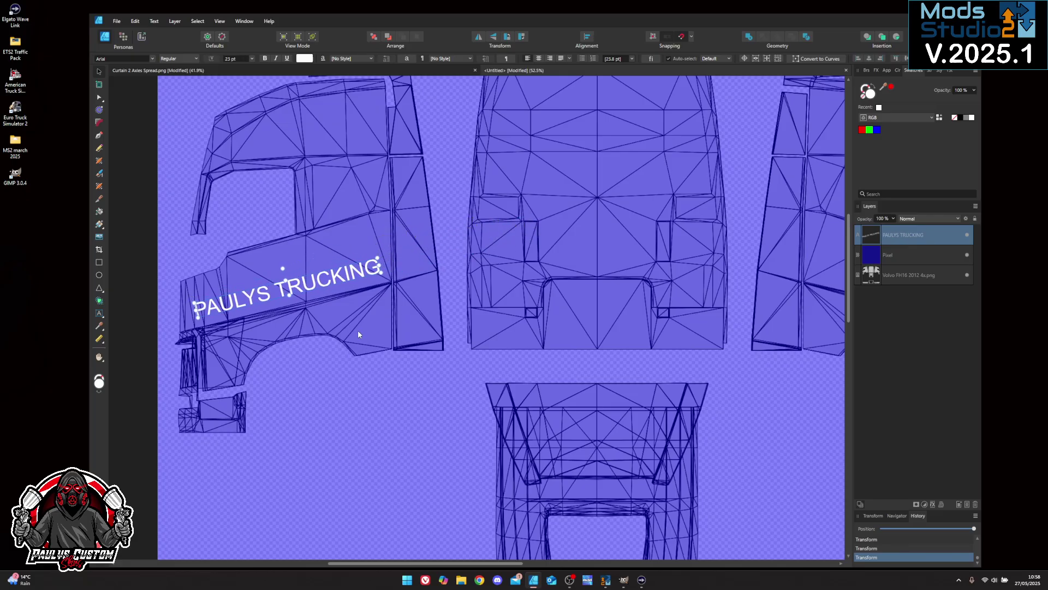
- Duplicate the white lettering onto the right-hand cab side and rotate the copy to follow that side's downward-sloping body line
{"action": "key", "text": "ctrl+j"}
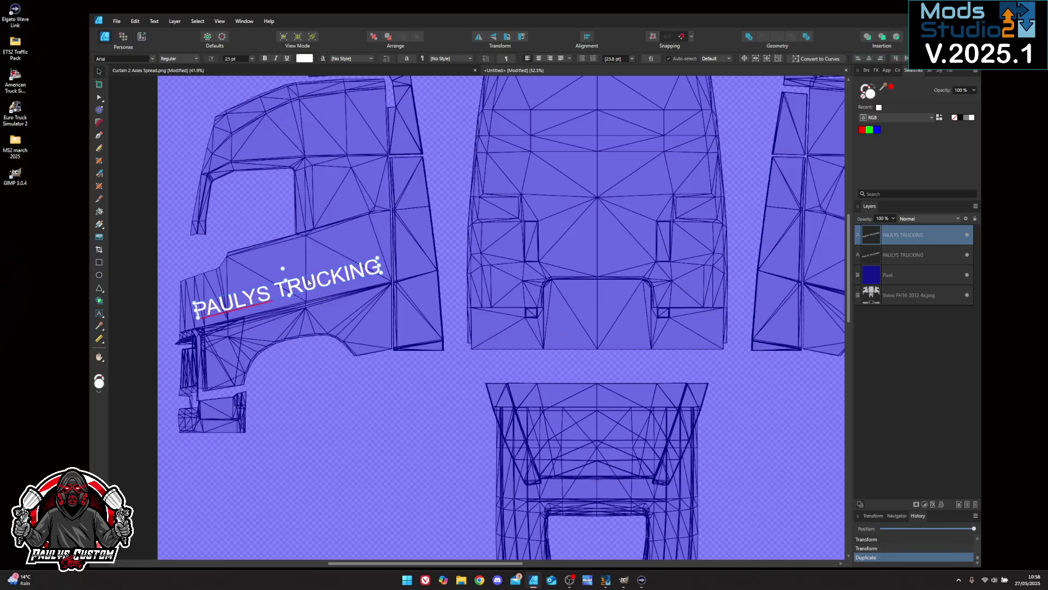
{"action": "left_click_drag", "start_coordinate": [312, 279], "coordinate": [804, 260]}
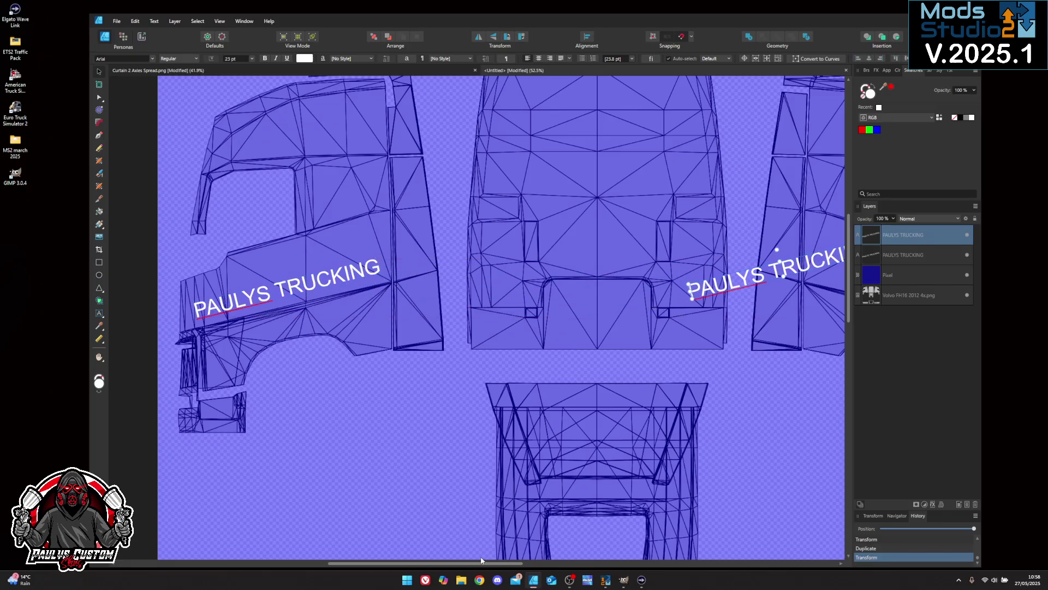
{"action": "left_click_drag", "start_coordinate": [482, 562], "coordinate": [620, 563]}
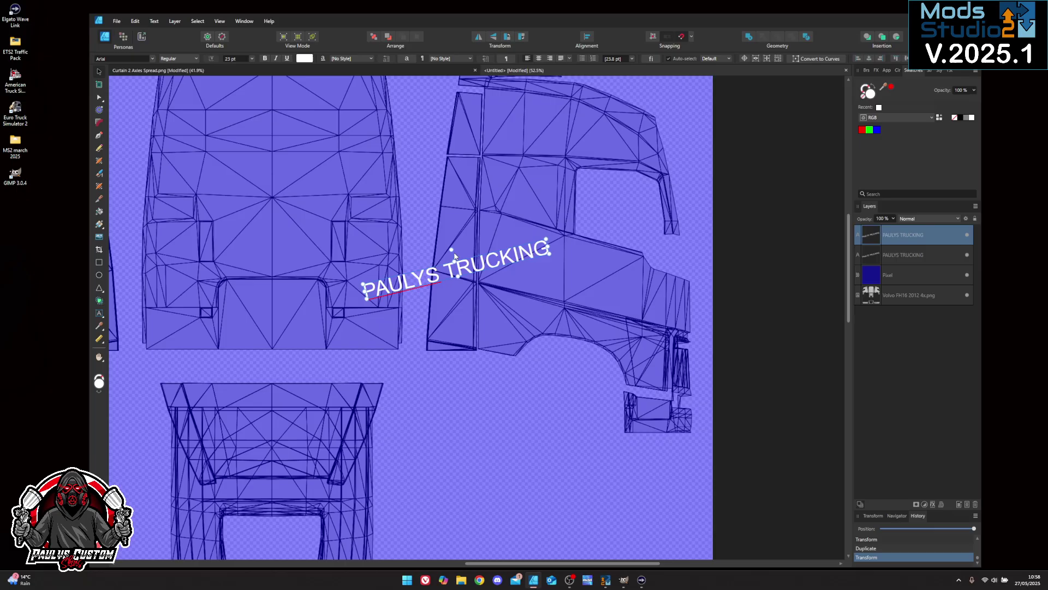
{"action": "left_click_drag", "start_coordinate": [450, 250], "coordinate": [472, 237]}
{"action": "left_click_drag", "start_coordinate": [467, 293], "coordinate": [590, 304]}
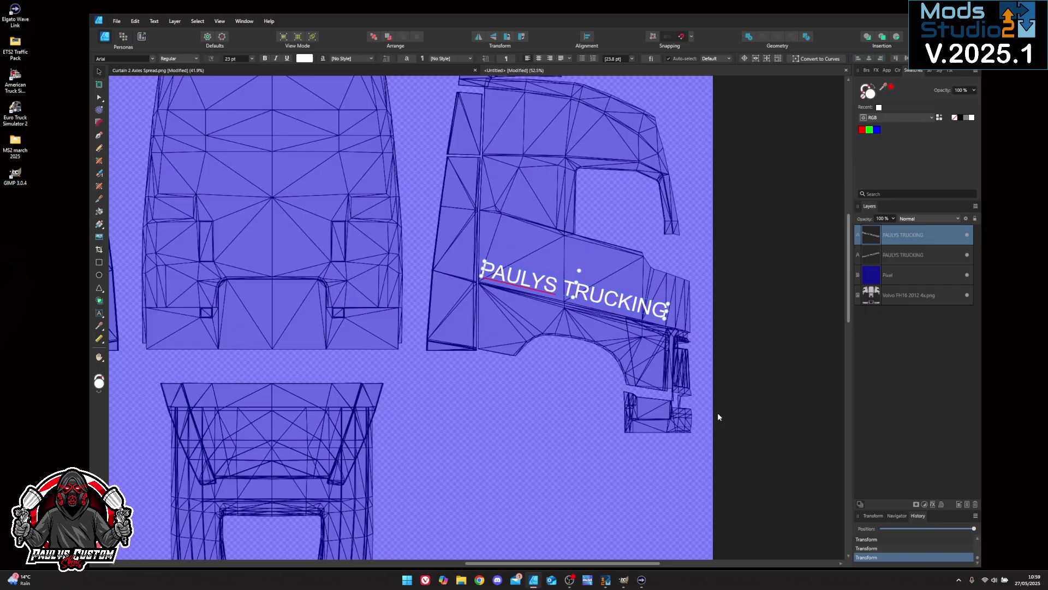
- Restore the blue pixel layer to 100% opacity and hide the Volvo FH16 2012 4x template layer
{"action": "left_click", "coordinate": [905, 277]}
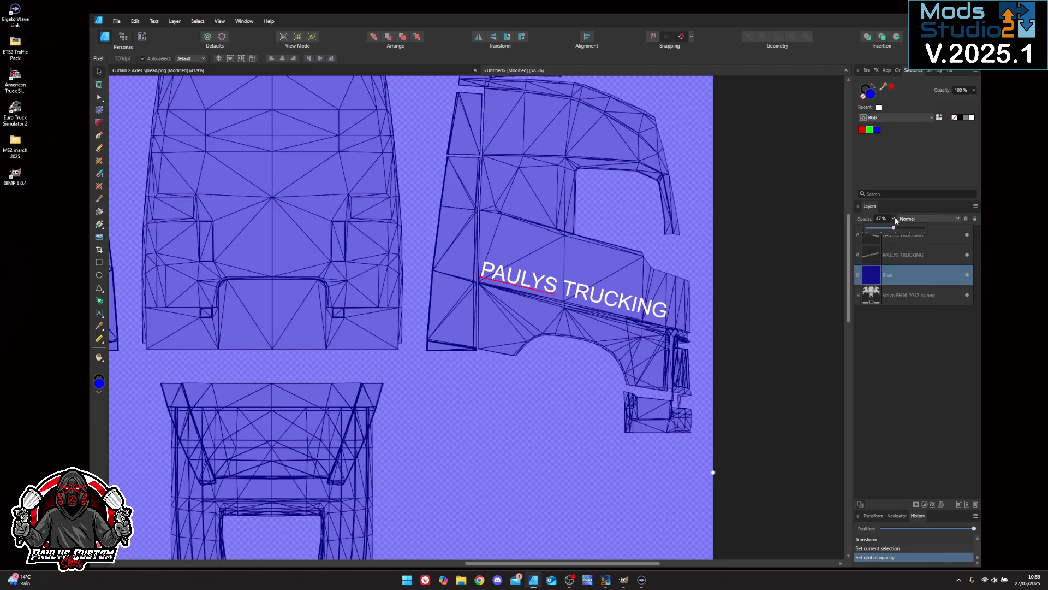
{"action": "left_click_drag", "start_coordinate": [895, 218], "coordinate": [939, 228]}
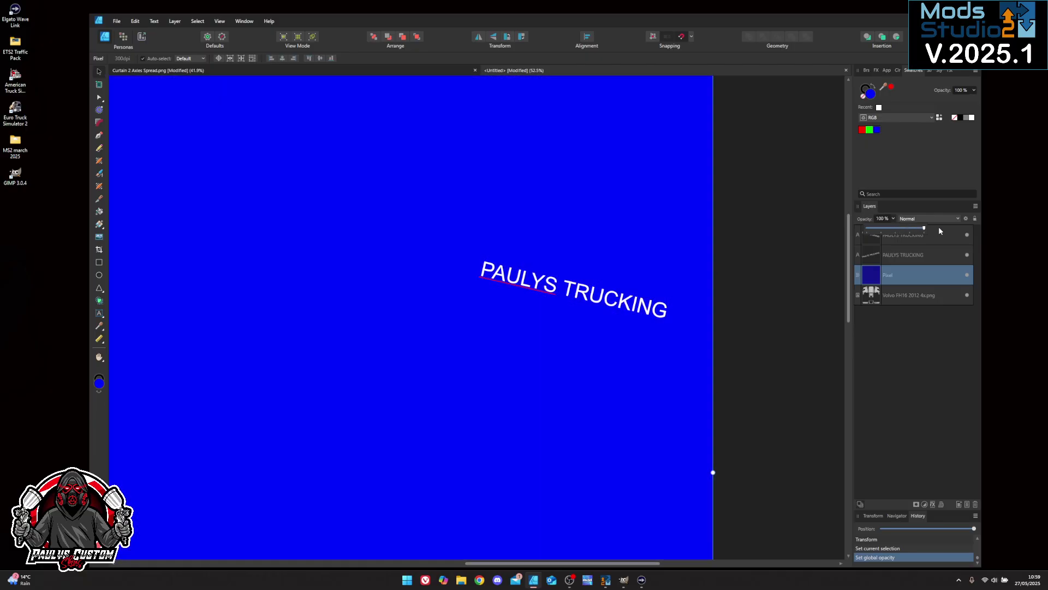
{"action": "left_click", "coordinate": [967, 296]}
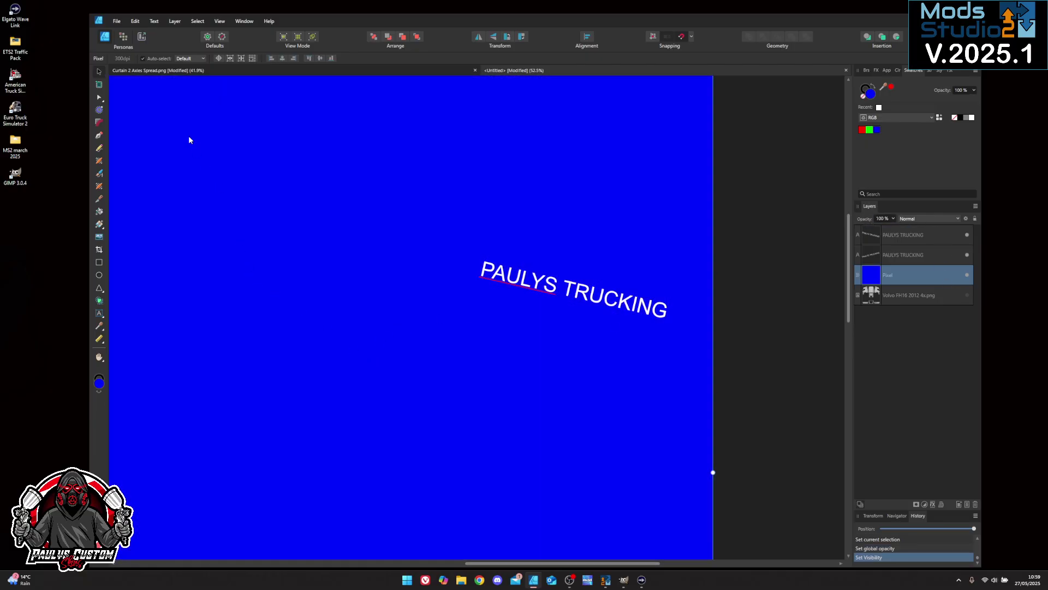
- Export the whole document as a 4096 × 4096 px PNG named Pault1 in the ModStudio folder
{"action": "left_click", "coordinate": [116, 21]}
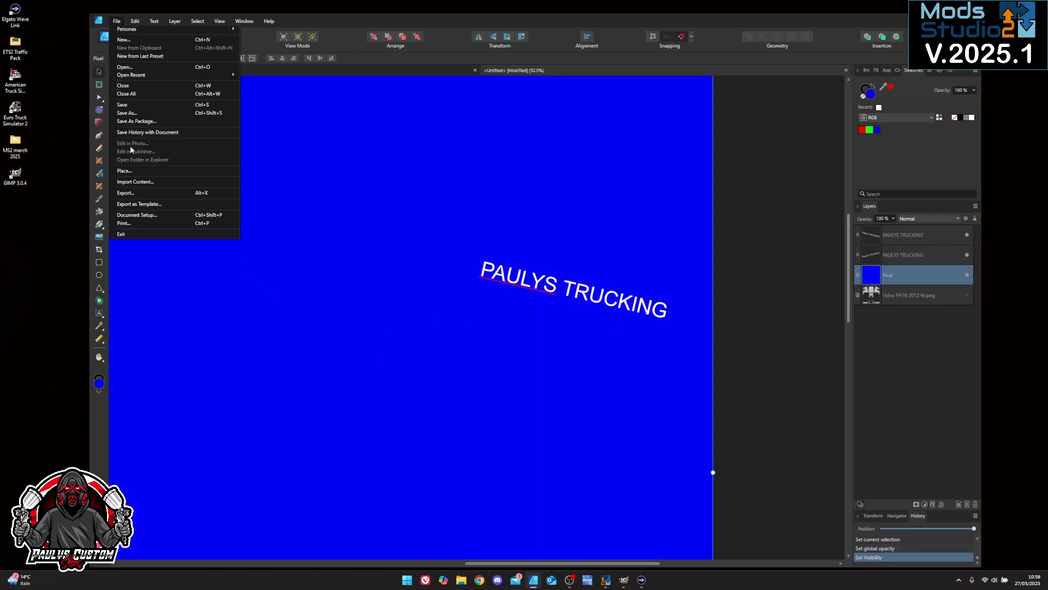
{"action": "left_click", "coordinate": [144, 194]}
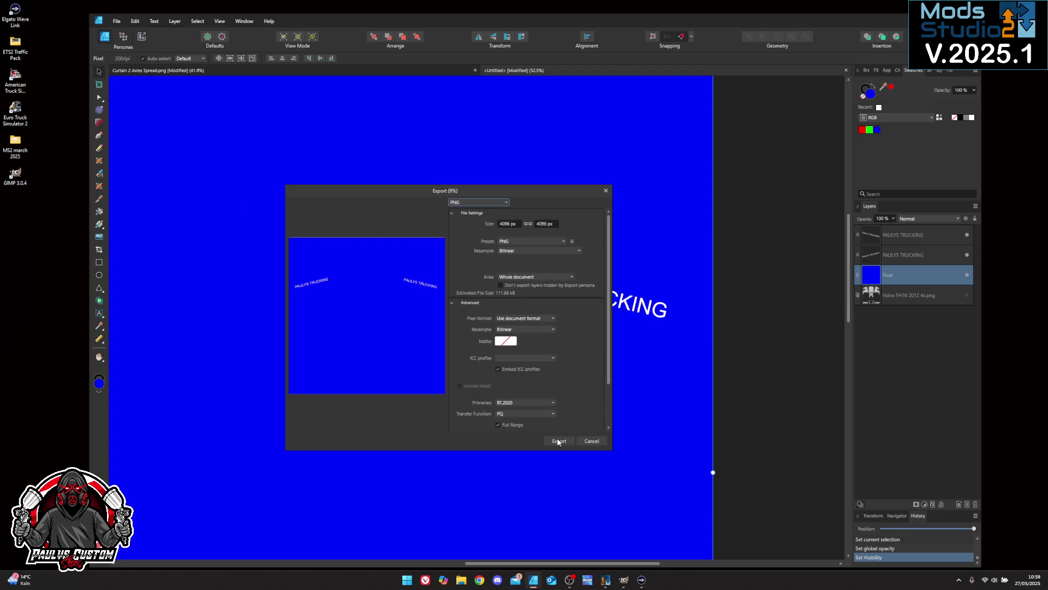
{"action": "left_click", "coordinate": [558, 441]}
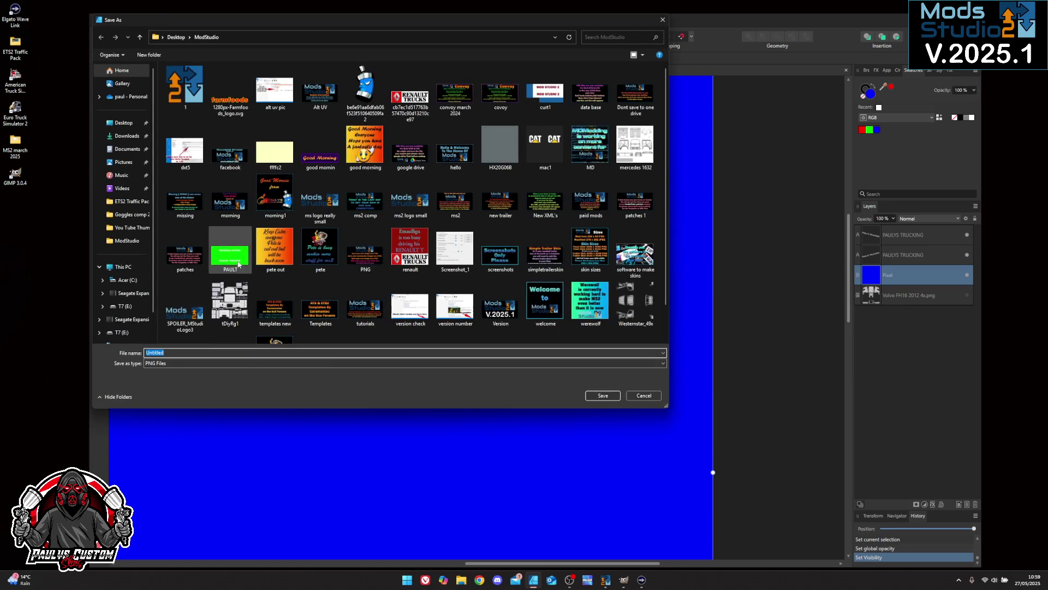
{"action": "left_click", "coordinate": [174, 354]}
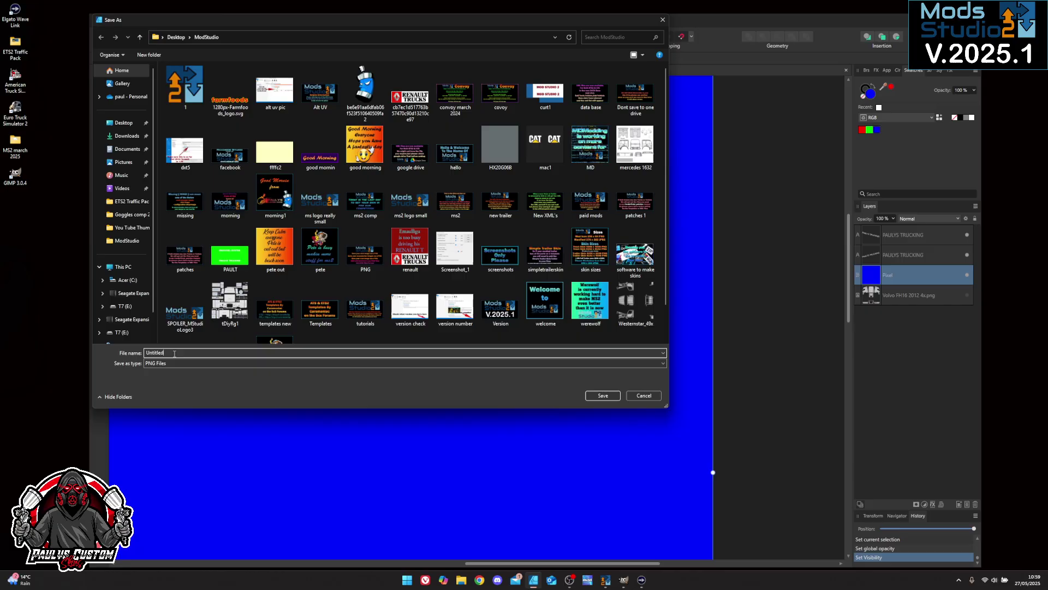
{"action": "type", "text": "P"}
{"action": "key", "text": "BackSpace"}
{"action": "key", "text": "BackSpace"}
{"action": "key", "text": "BackSpace"}
{"action": "key", "text": "BackSpace"}
{"action": "key", "text": "BackSpace"}
{"action": "key", "text": "BackSpace"}
{"action": "key", "text": "BackSpace"}
{"action": "key", "text": "BackSpace"}
{"action": "key", "text": "BackSpace"}
{"action": "key", "text": "BackSpace"}
{"action": "key", "text": "BackSpace"}
{"action": "key", "text": "BackSpace"}
{"action": "key", "text": "BackSpace"}
{"action": "key", "text": "BackSpace"}
{"action": "type", "text": "Pau"}
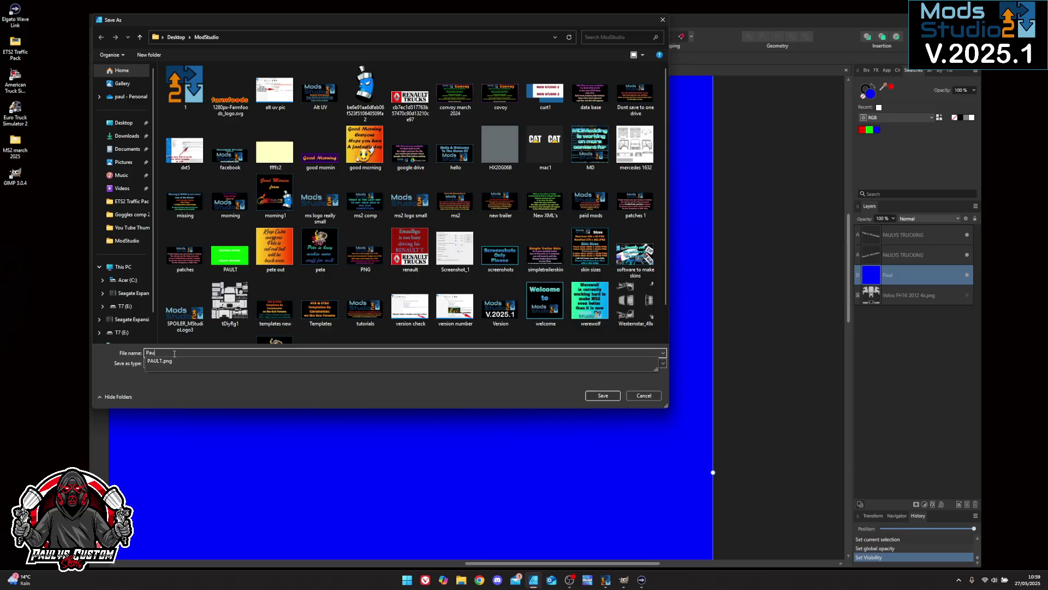
{"action": "type", "text": "lt1"}
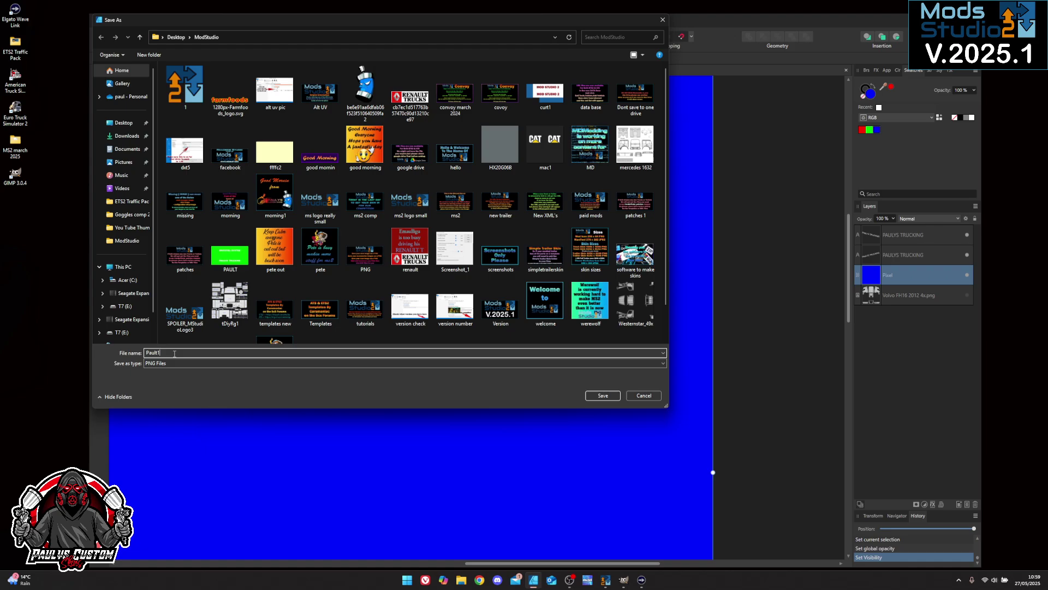
{"action": "key", "text": "Return"}
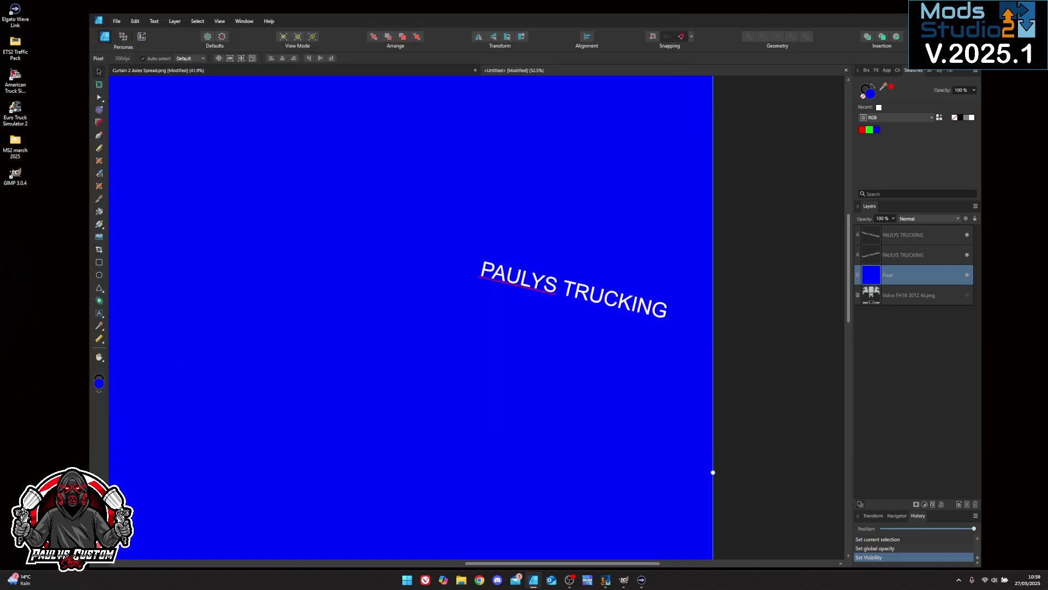
- Switch to Mods Studio 2 and start a new ETS2 mod project
{"action": "key", "text": "super+d"}
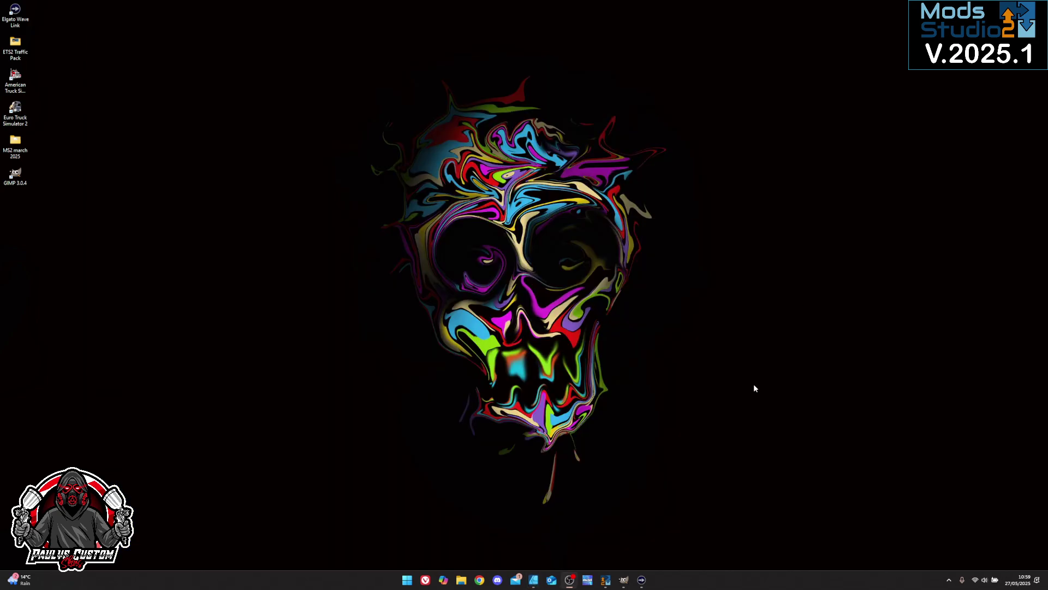
{"action": "left_click", "coordinate": [604, 582]}
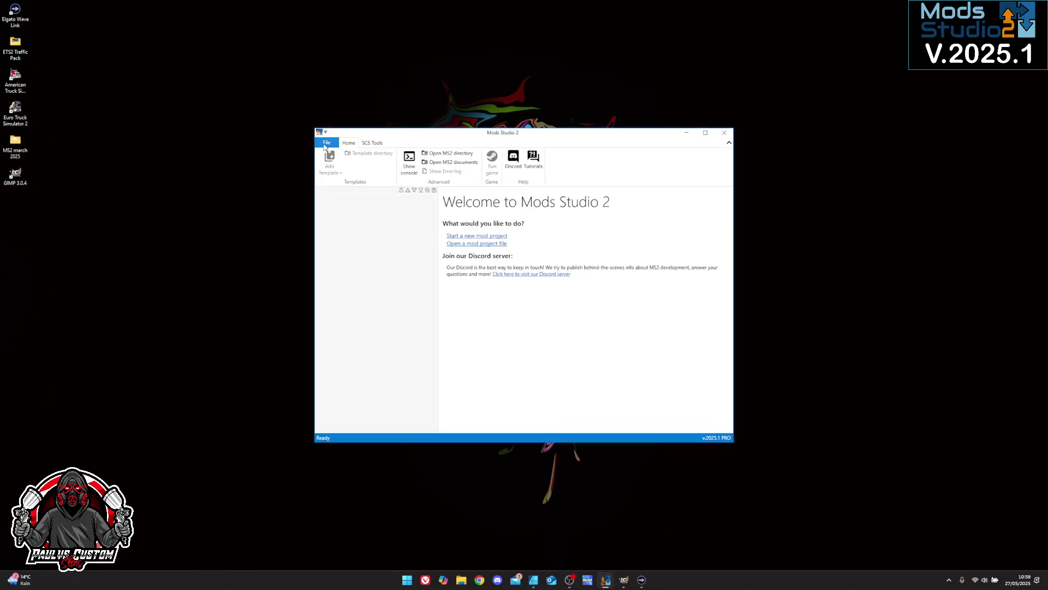
{"action": "left_click", "coordinate": [324, 145]}
{"action": "left_click", "coordinate": [352, 185]}
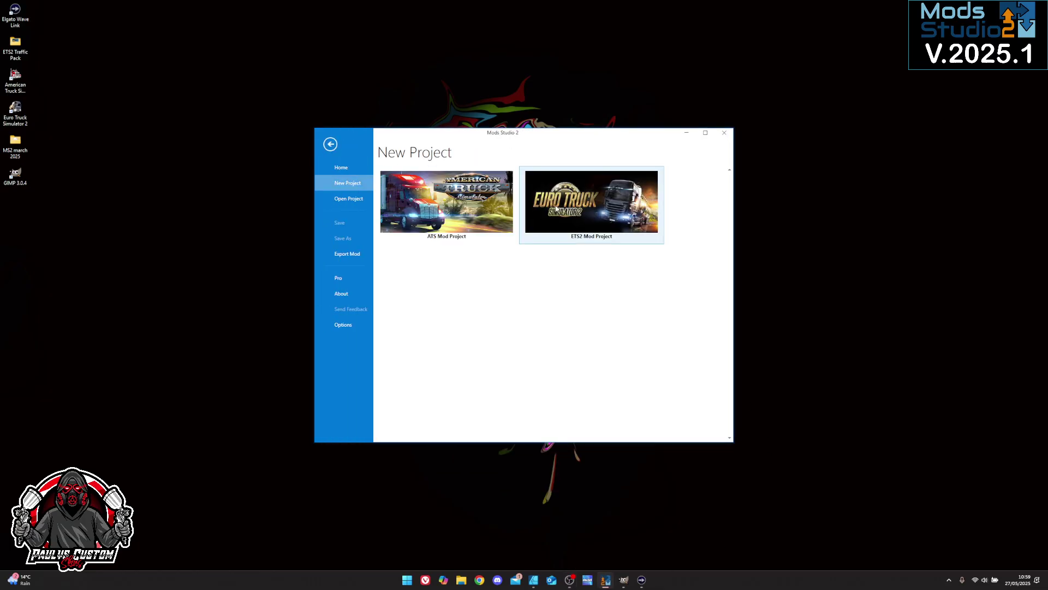
{"action": "left_click", "coordinate": [595, 207]}
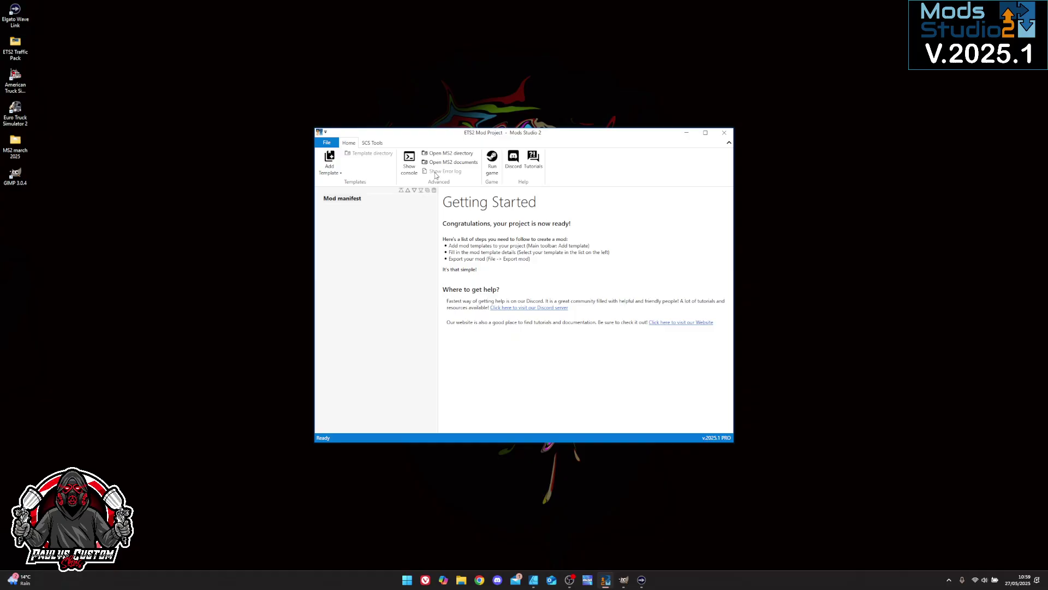
- Add a Standalone trailer template to the mod project
{"action": "left_click", "coordinate": [333, 176]}
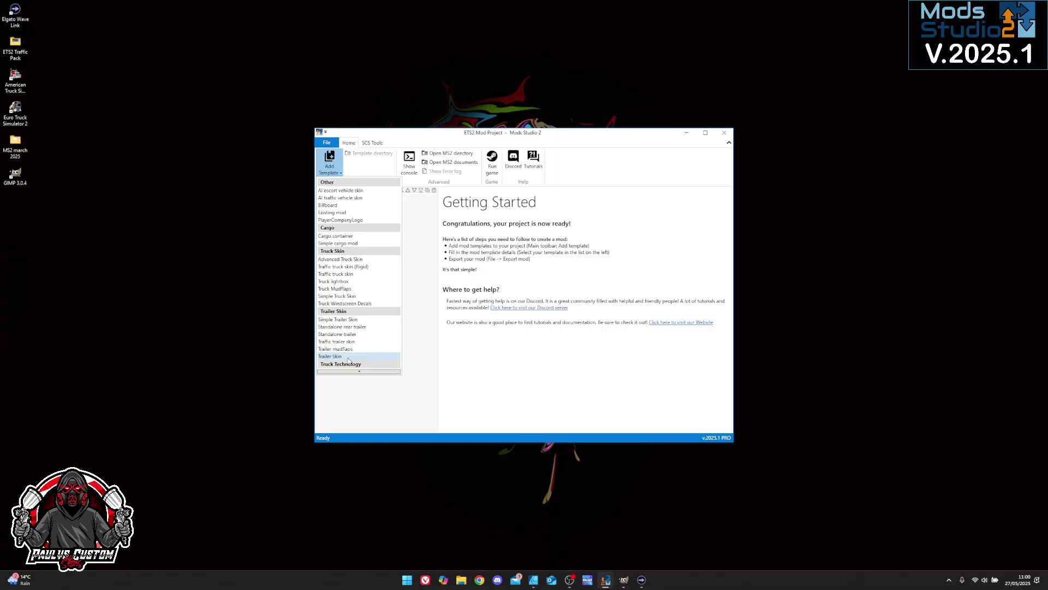
{"action": "scroll", "coordinate": [326, 352], "scroll_direction": "down", "scroll_amount": 1}
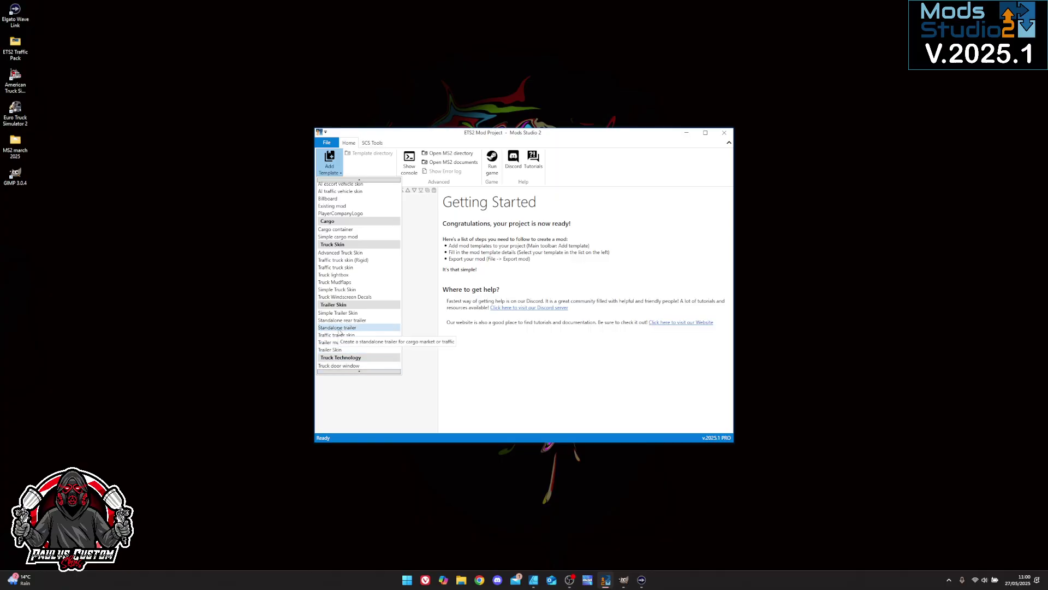
{"action": "left_click", "coordinate": [338, 328]}
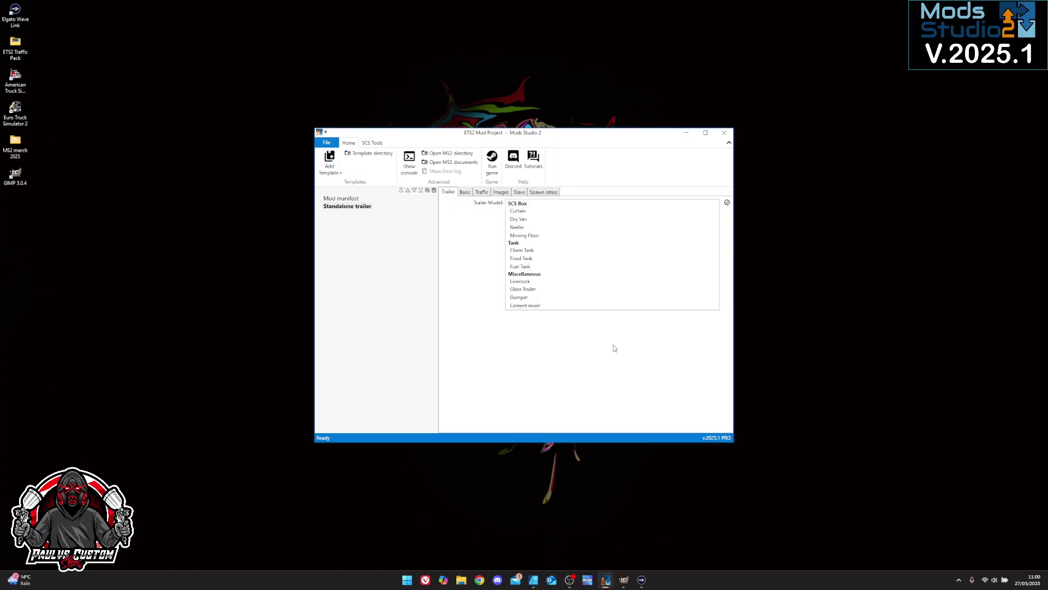
- Choose the Curtain model for the standalone trailer and set its skin internal name to pault
{"action": "left_click", "coordinate": [521, 212]}
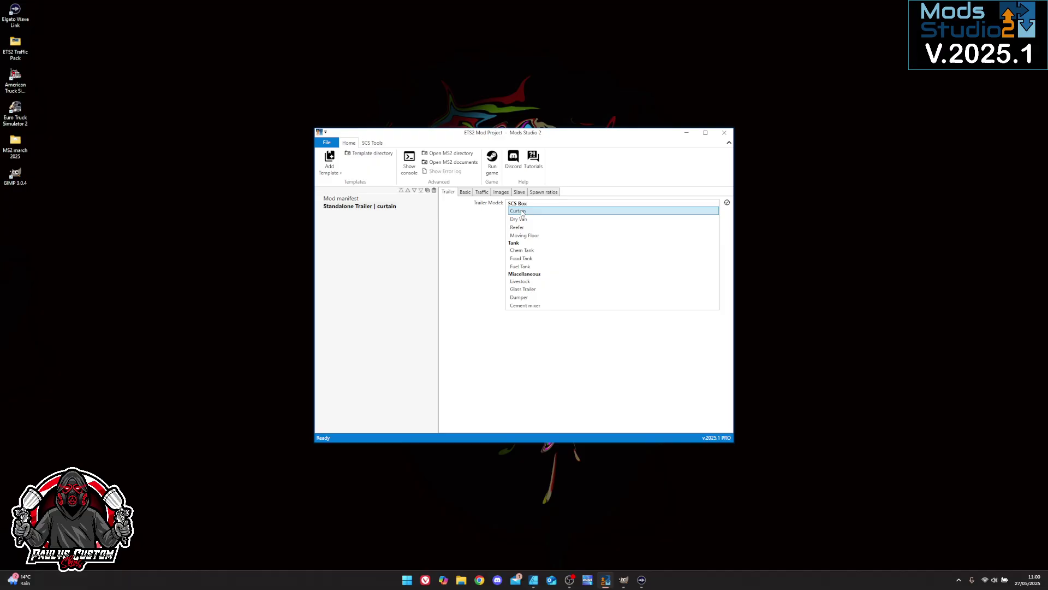
{"action": "left_click", "coordinate": [465, 193]}
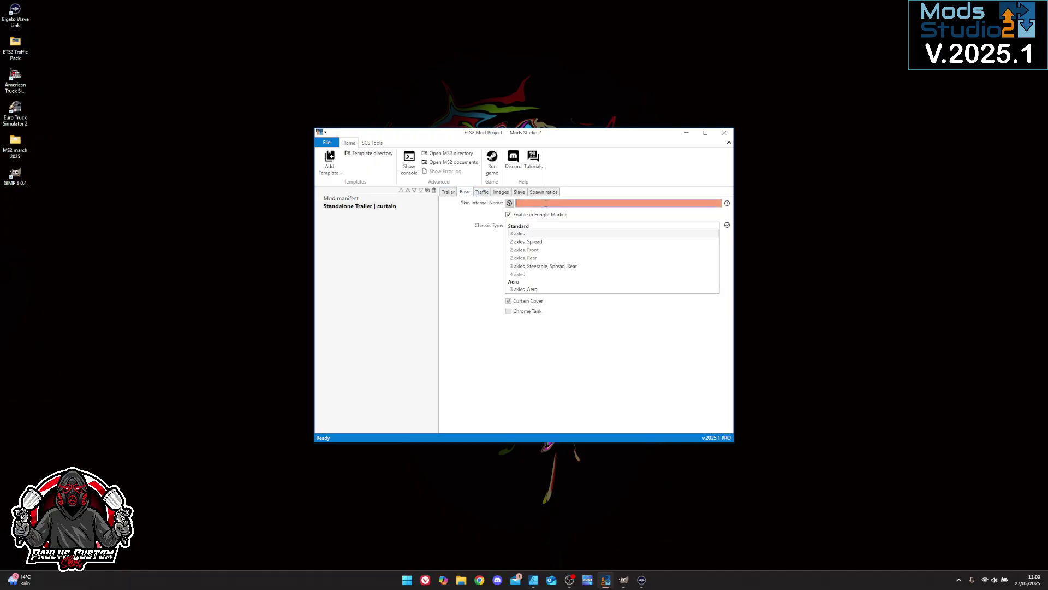
{"action": "type", "text": "pault"}
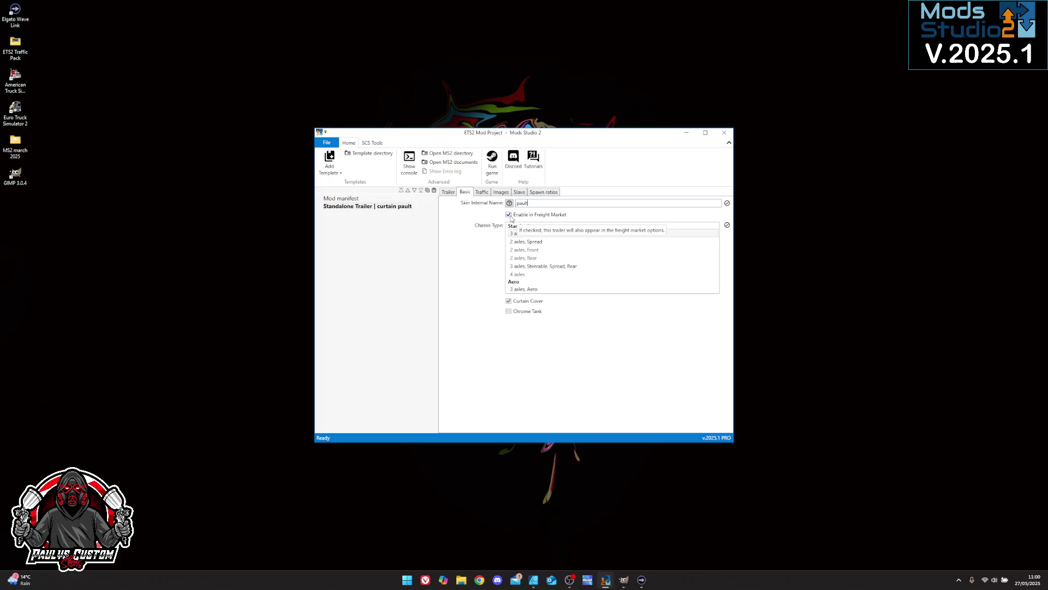
- Raise the curtain trailer's AI traffic spawn ratio and restrict it to spawning only with matched traffic trucks
{"action": "left_click", "coordinate": [482, 192]}
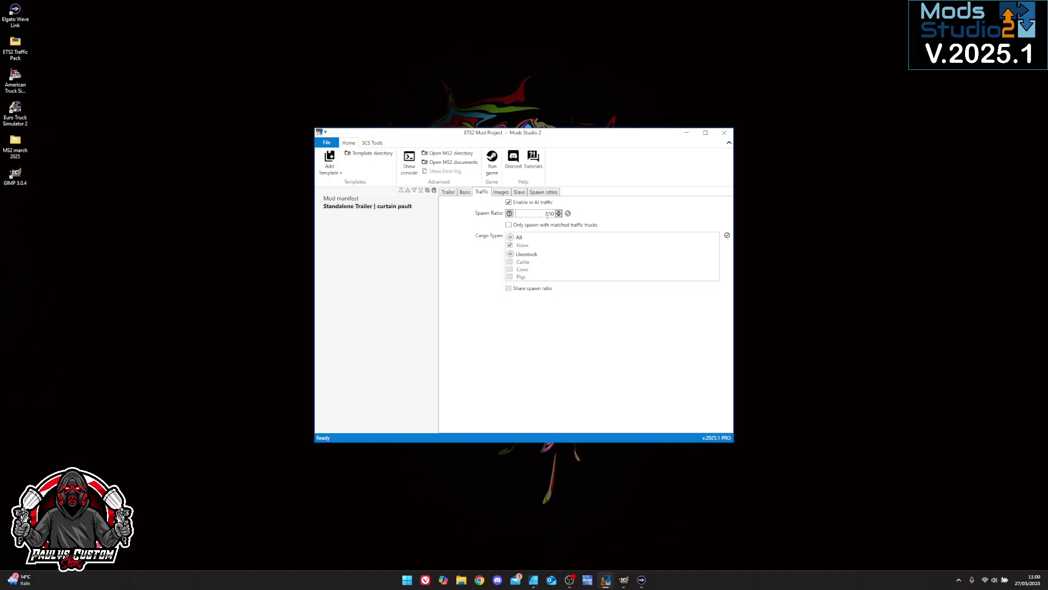
{"action": "mouse_move", "coordinate": [549, 215]}
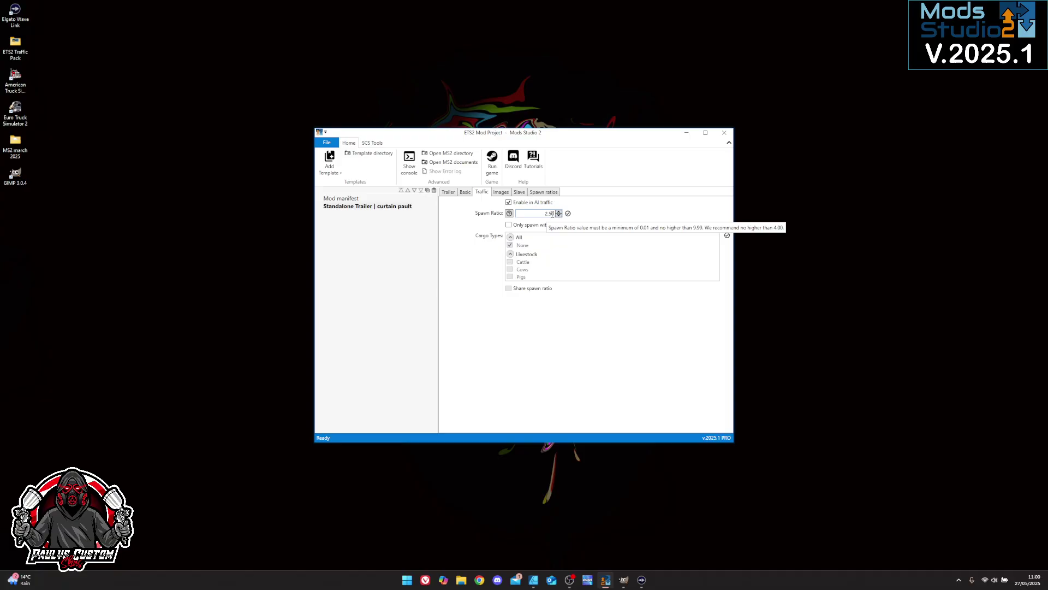
{"action": "left_click", "coordinate": [559, 212]}
{"action": "left_click", "coordinate": [558, 212]}
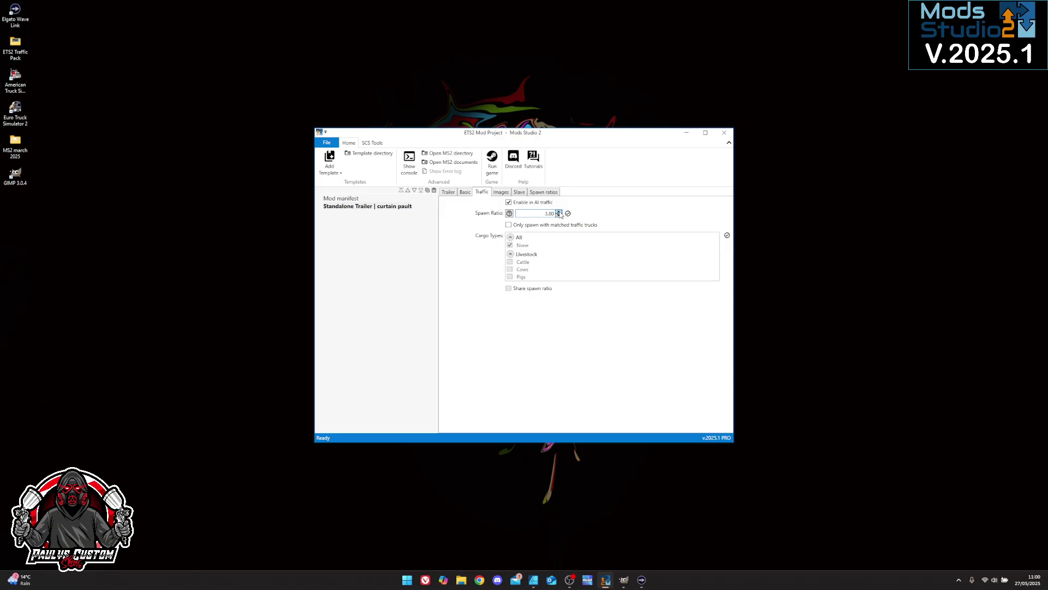
{"action": "left_click", "coordinate": [559, 212]}
{"action": "left_click", "coordinate": [509, 225]}
- Start browsing for the curtain trailer's skin image
{"action": "left_click", "coordinate": [501, 192]}
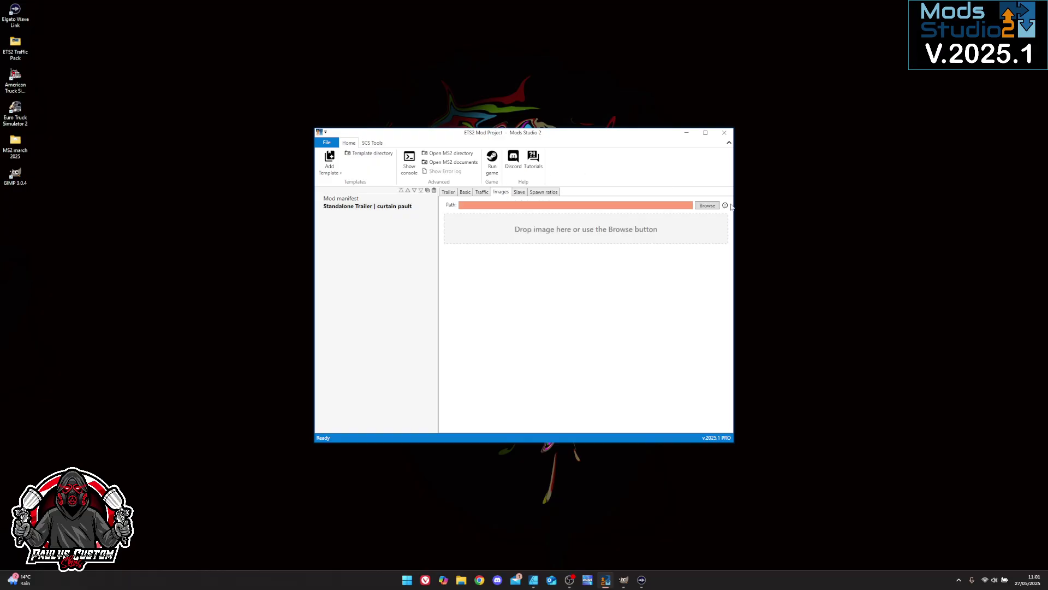
{"action": "left_click", "coordinate": [711, 209]}
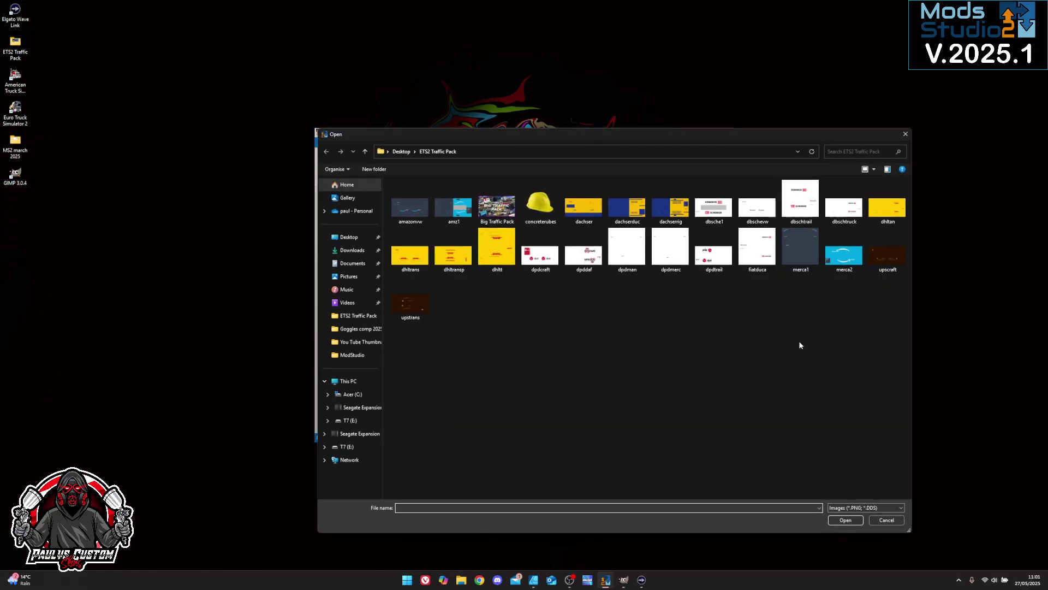
{"action": "left_click", "coordinate": [377, 342]}
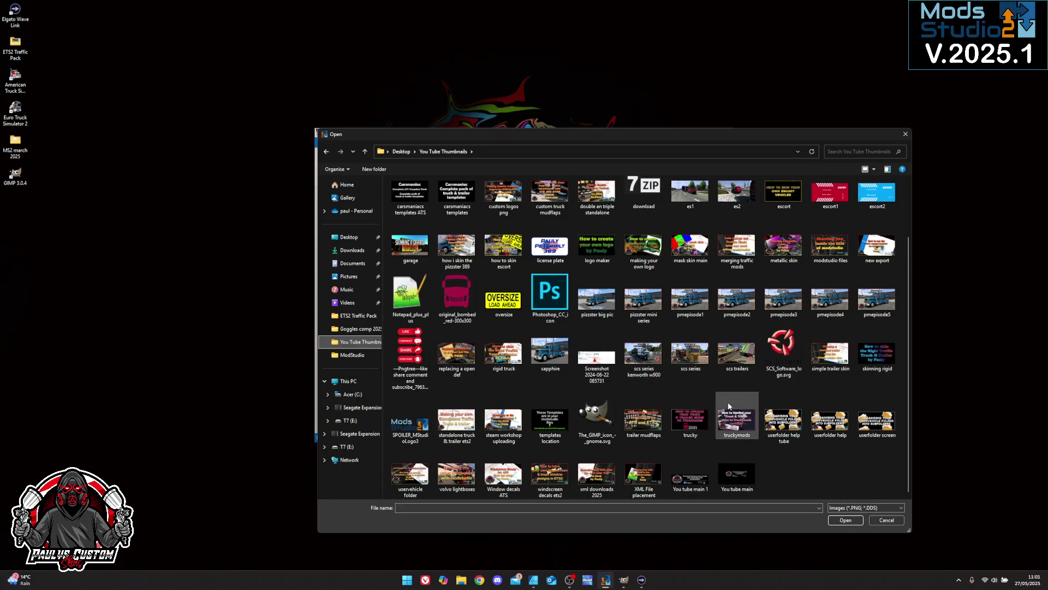
{"action": "scroll", "coordinate": [729, 405], "scroll_direction": "up", "scroll_amount": 1}
{"action": "scroll", "coordinate": [728, 406], "scroll_direction": "down", "scroll_amount": 1}
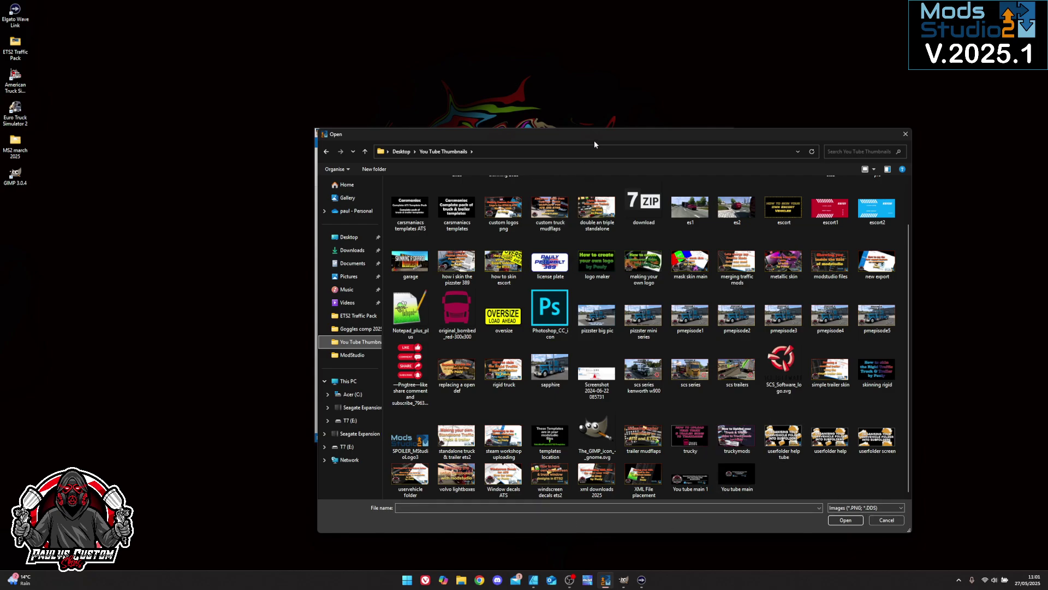
{"action": "left_click_drag", "start_coordinate": [597, 136], "coordinate": [586, 75]}
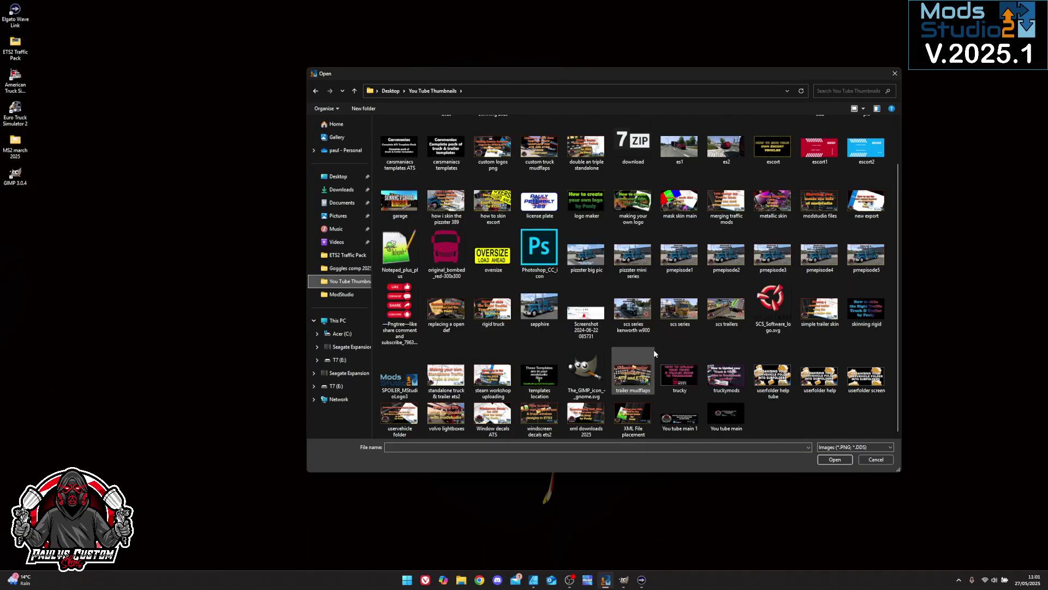
{"action": "scroll", "coordinate": [656, 353], "scroll_direction": "up", "scroll_amount": 1}
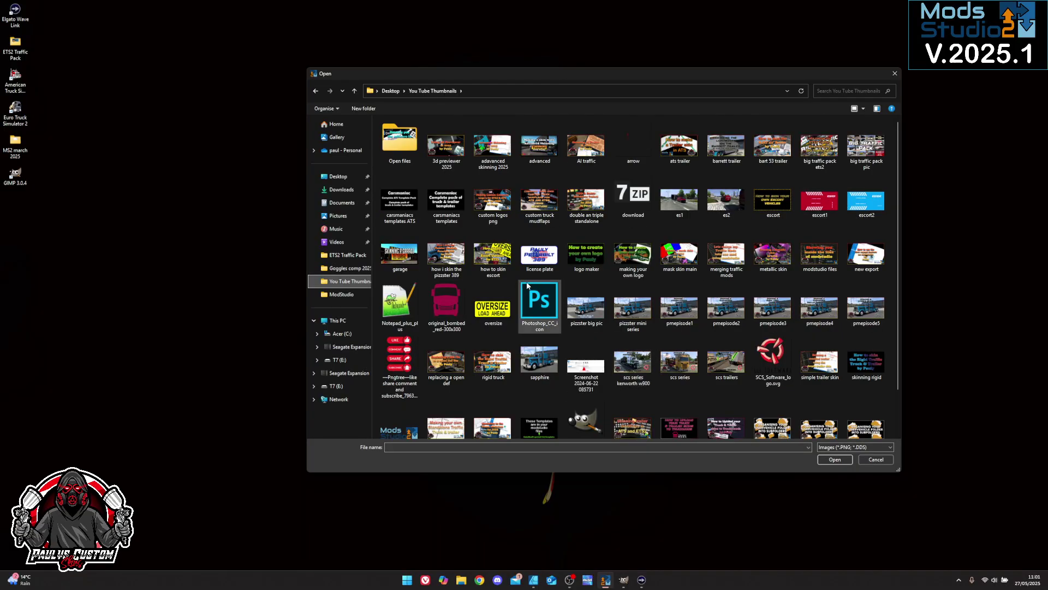
{"action": "double_click", "coordinate": [400, 148]}
{"action": "left_click", "coordinate": [347, 268]}
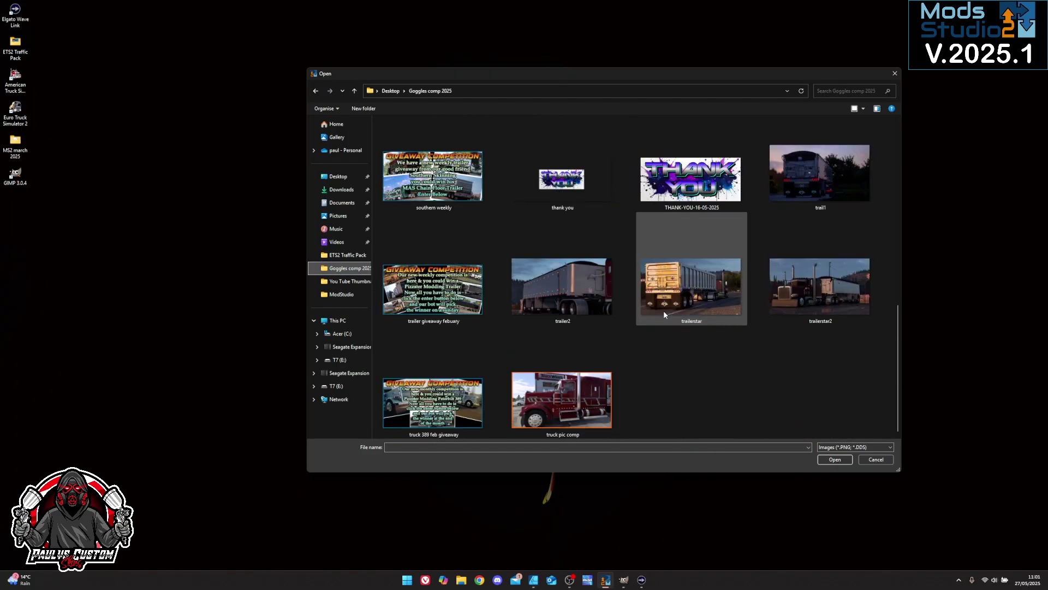
{"action": "left_click", "coordinate": [352, 282]}
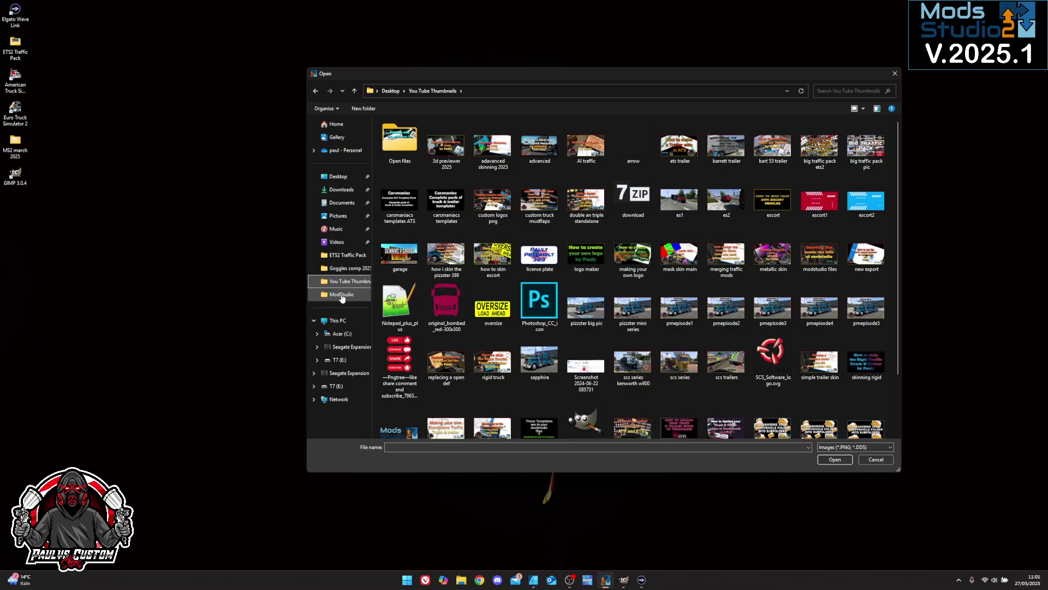
- Load the green PAULT image from the ModStudio folder as the curtain trailer's skin
{"action": "left_click", "coordinate": [343, 295]}
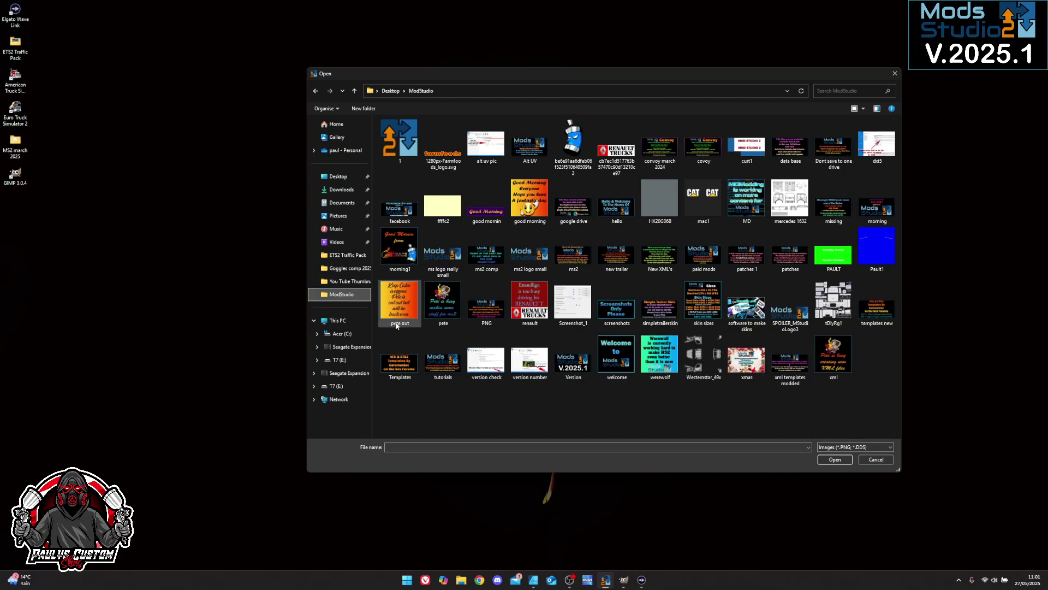
{"action": "left_click", "coordinate": [833, 257]}
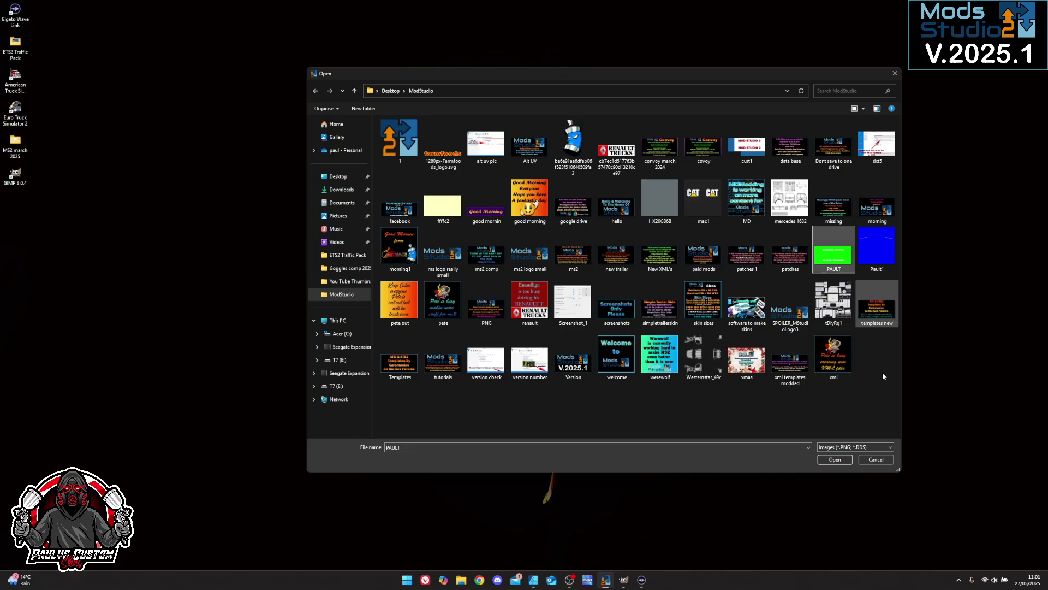
{"action": "left_click", "coordinate": [835, 460]}
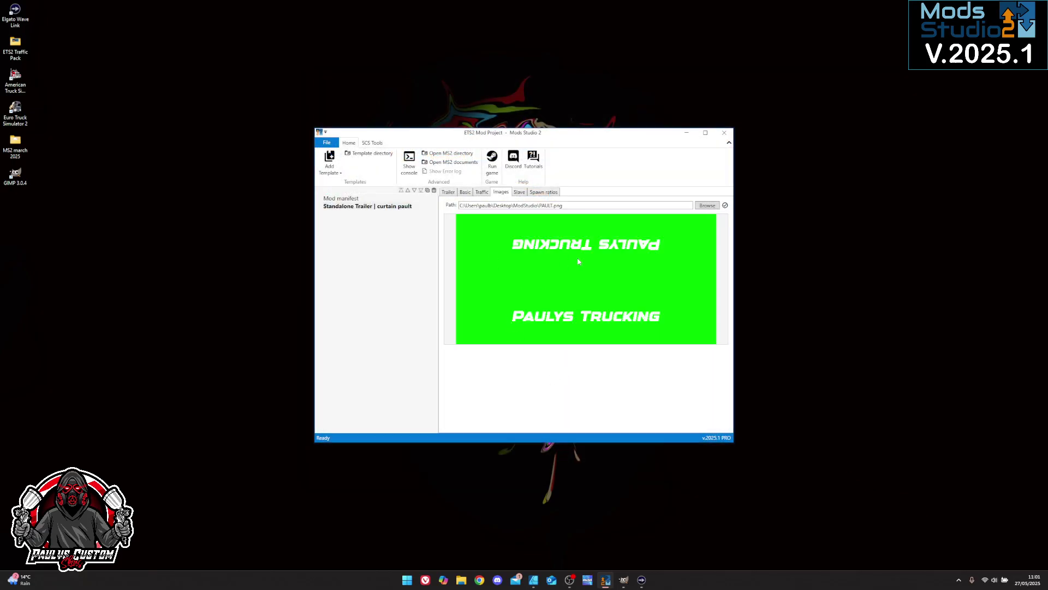
- Try the 2 axles, Spread chassis for the curtain trailer and return the chassis type to 3 axles
{"action": "left_click", "coordinate": [484, 192]}
{"action": "left_click", "coordinate": [465, 192]}
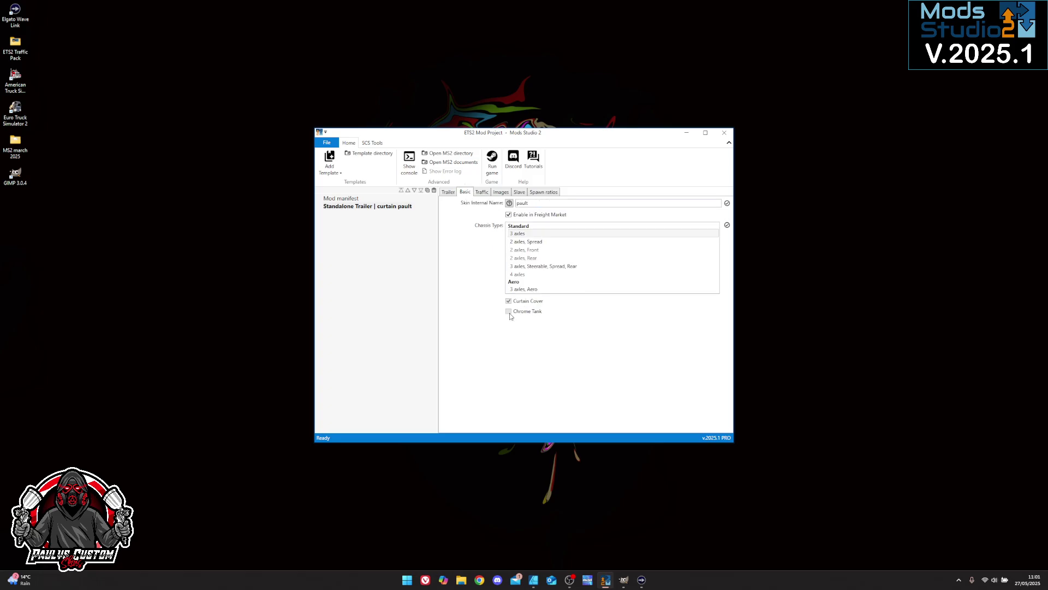
{"action": "left_click", "coordinate": [524, 242]}
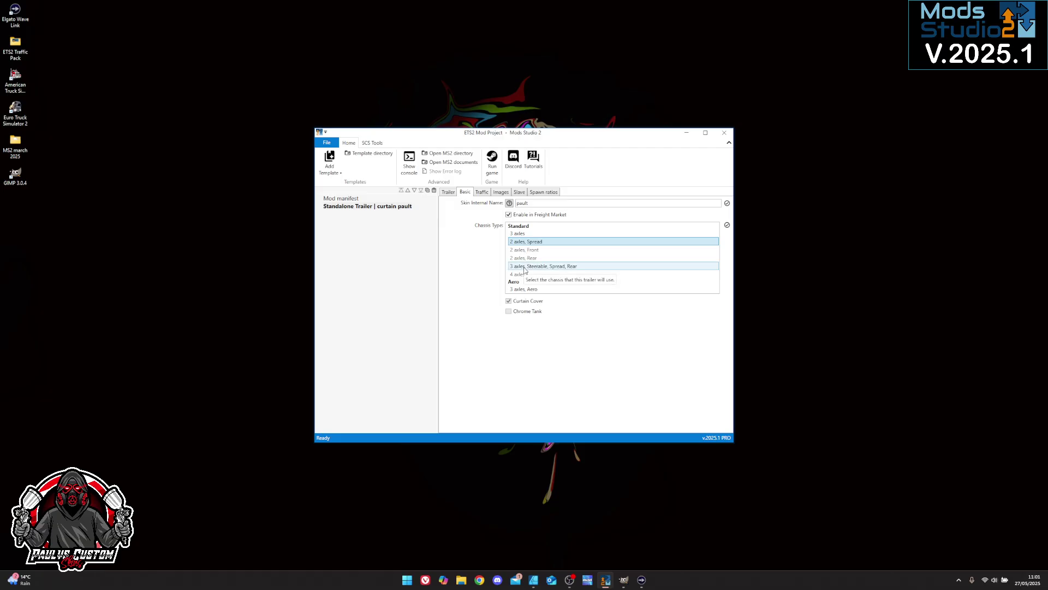
{"action": "left_click", "coordinate": [516, 234]}
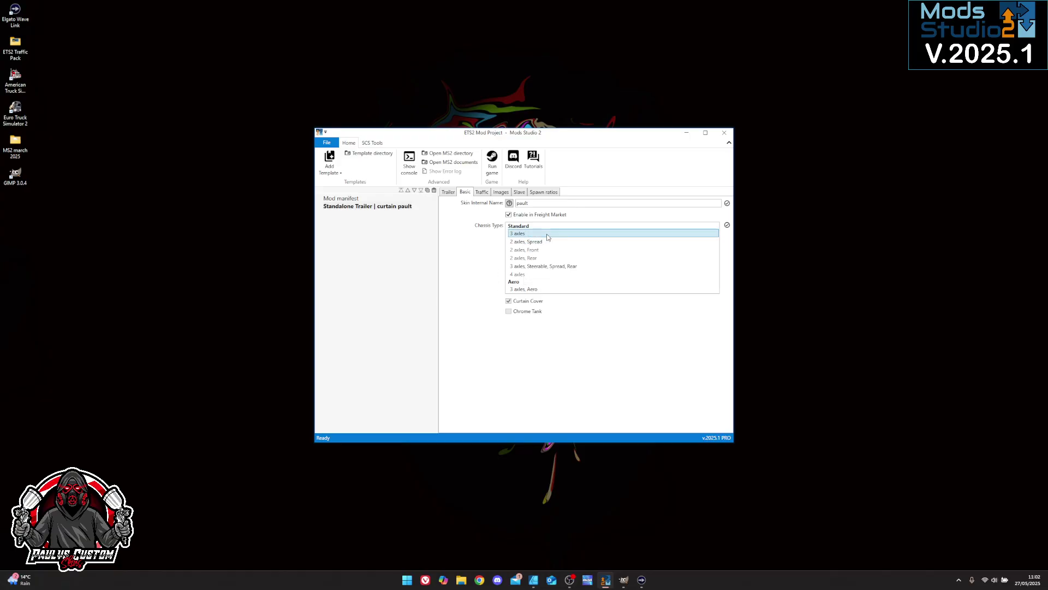
- Add a Traffic truck skin template to the mod and choose the Volvo FH16 2012 Globetrotter XL 4x2 model
{"action": "left_click", "coordinate": [335, 172]}
{"action": "scroll", "coordinate": [378, 357], "scroll_direction": "up", "scroll_amount": 1}
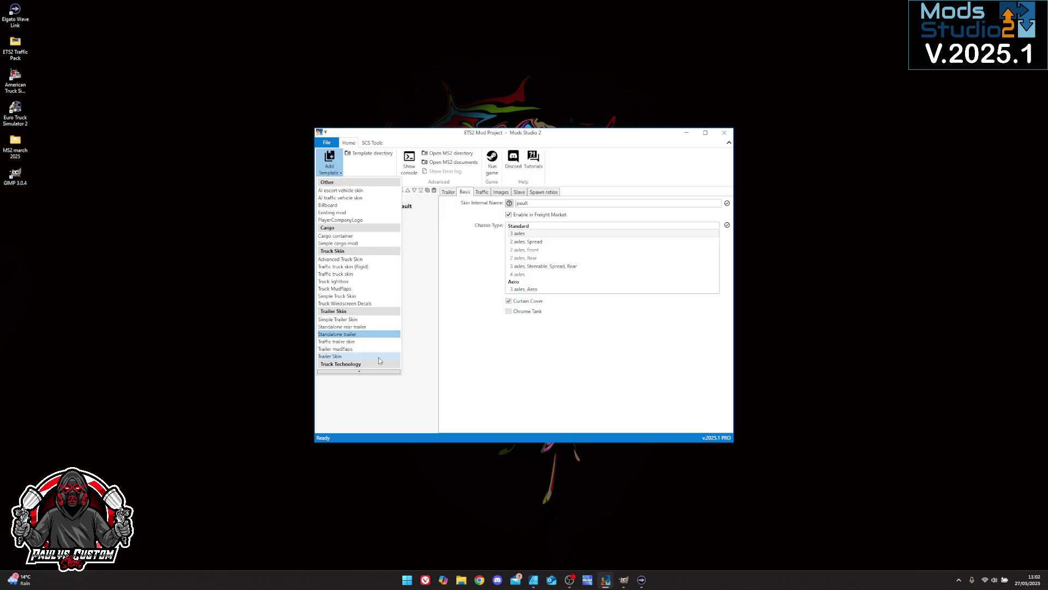
{"action": "left_click", "coordinate": [350, 274]}
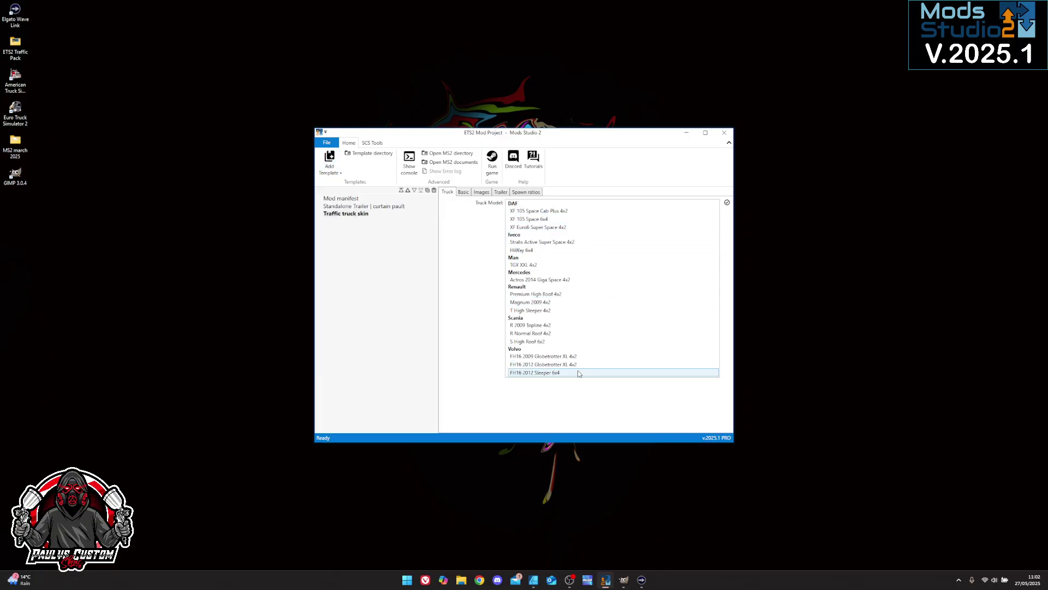
{"action": "left_click", "coordinate": [532, 365]}
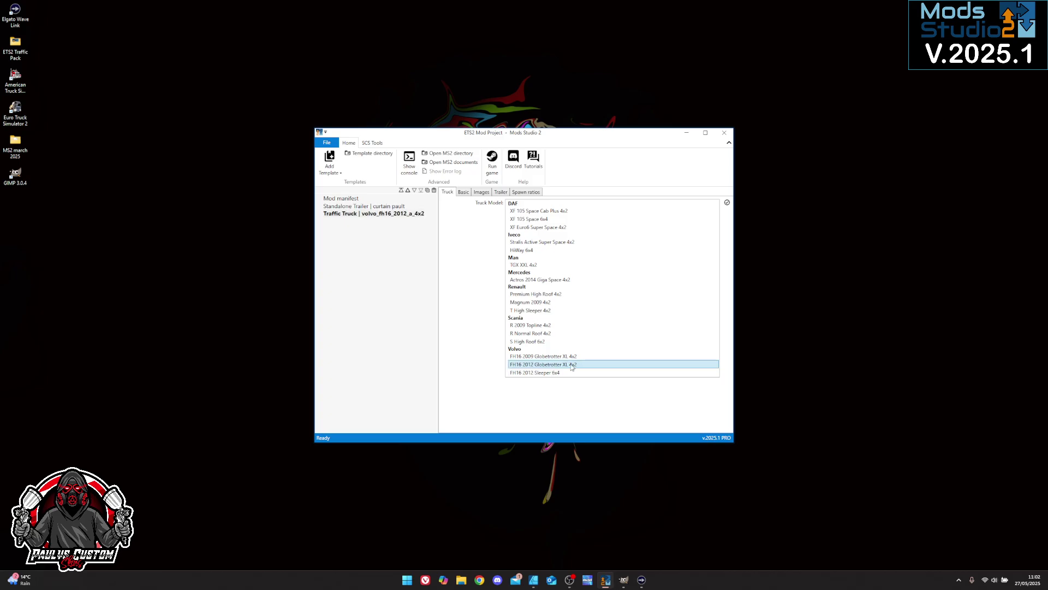
- Set the traffic truck's skin internal name to pault1 and its spawn ratio to 4.00
{"action": "left_click", "coordinate": [465, 193]}
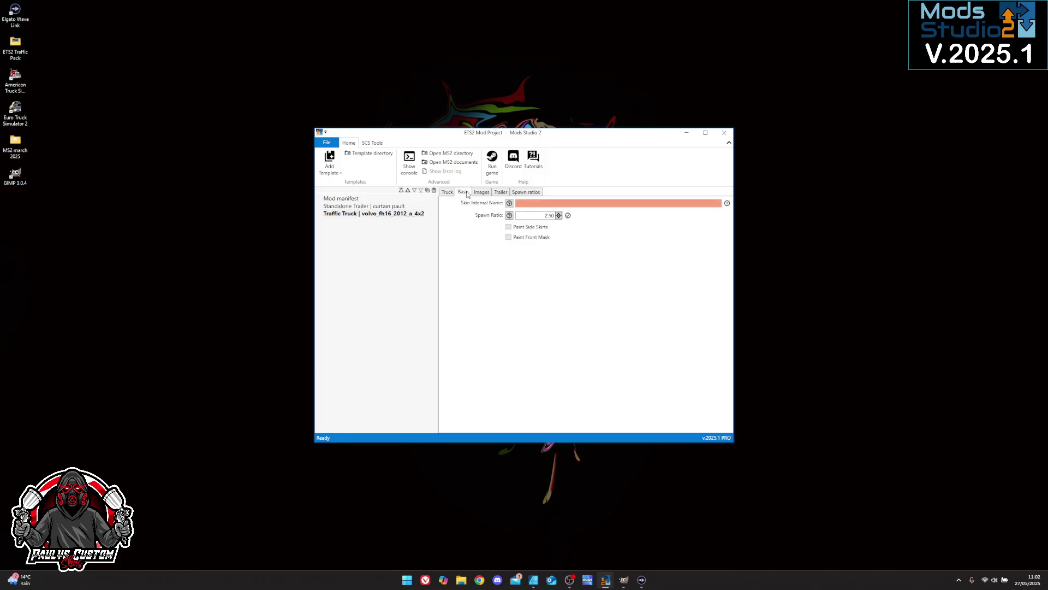
{"action": "left_click", "coordinate": [548, 202]}
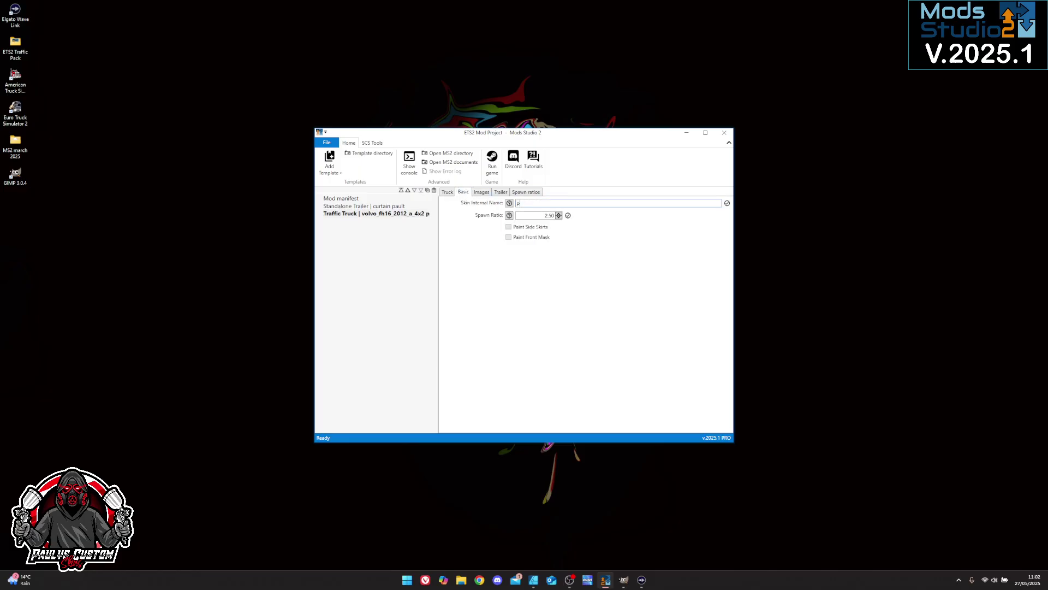
{"action": "type", "text": "pault1"}
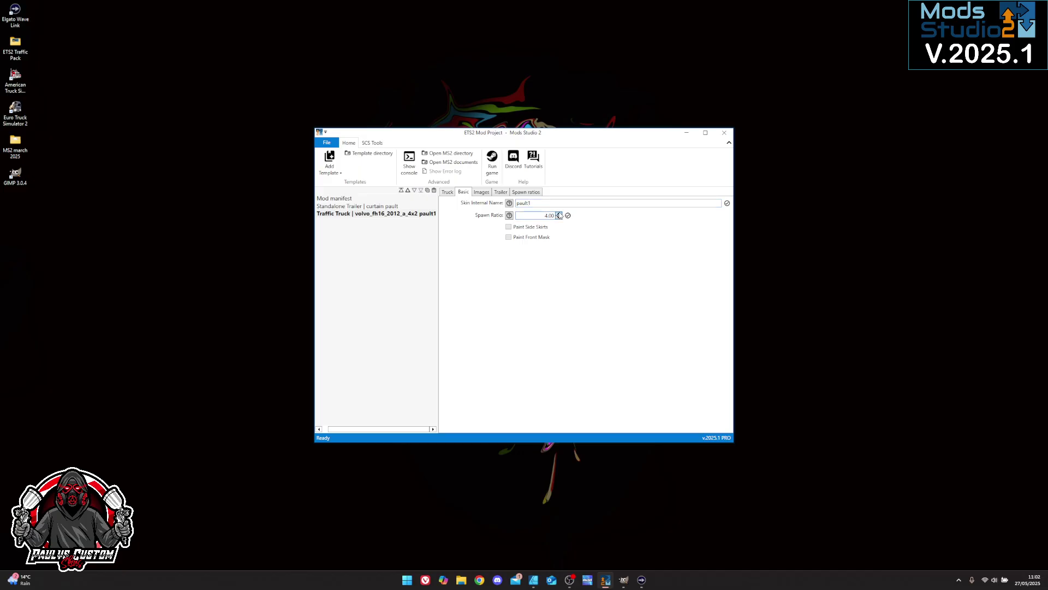
- Load the blue Pault1 image from the ModStudio folder as the traffic truck's skin and recheck the truck's basic settings
{"action": "left_click", "coordinate": [480, 194]}
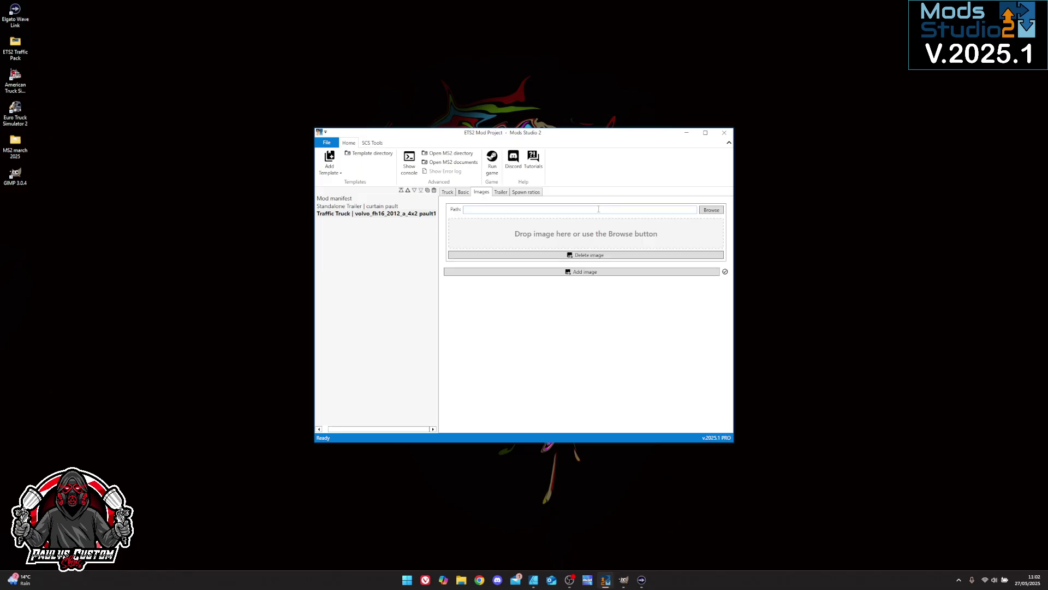
{"action": "left_click", "coordinate": [712, 210]}
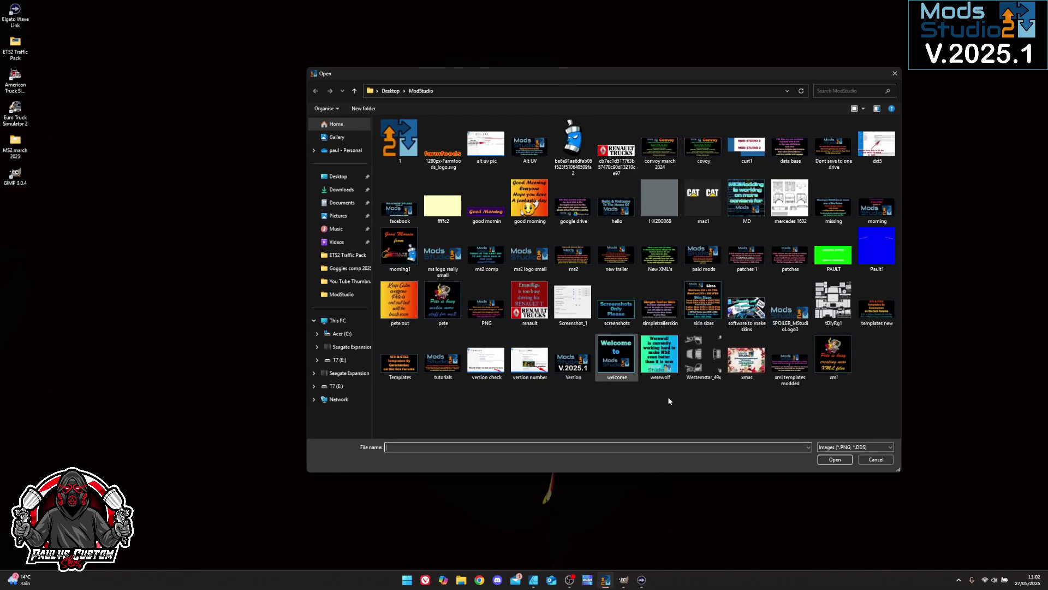
{"action": "left_click", "coordinate": [879, 252]}
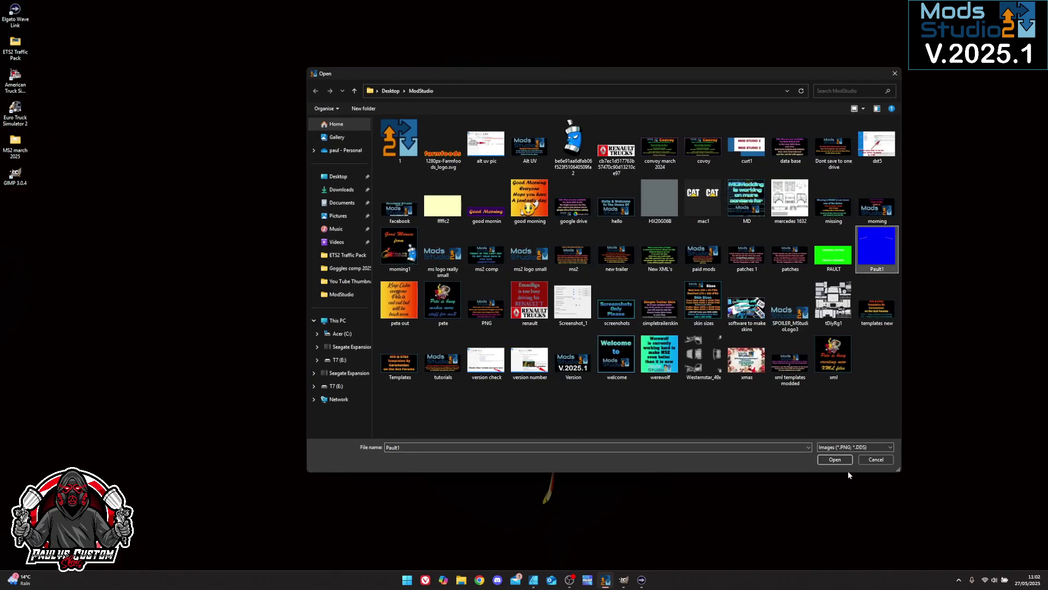
{"action": "left_click", "coordinate": [836, 460]}
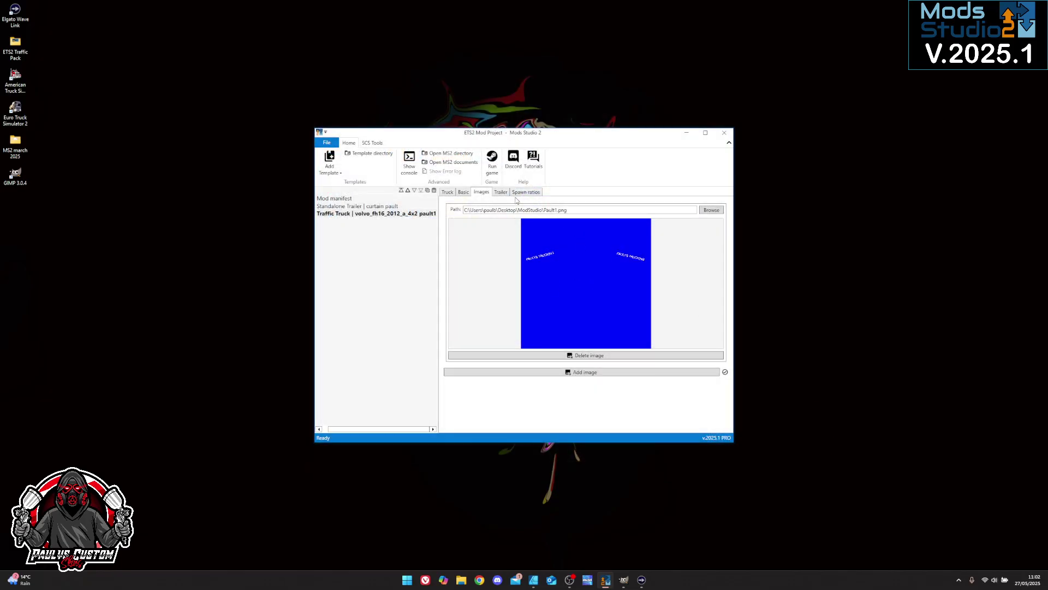
{"action": "left_click", "coordinate": [464, 193]}
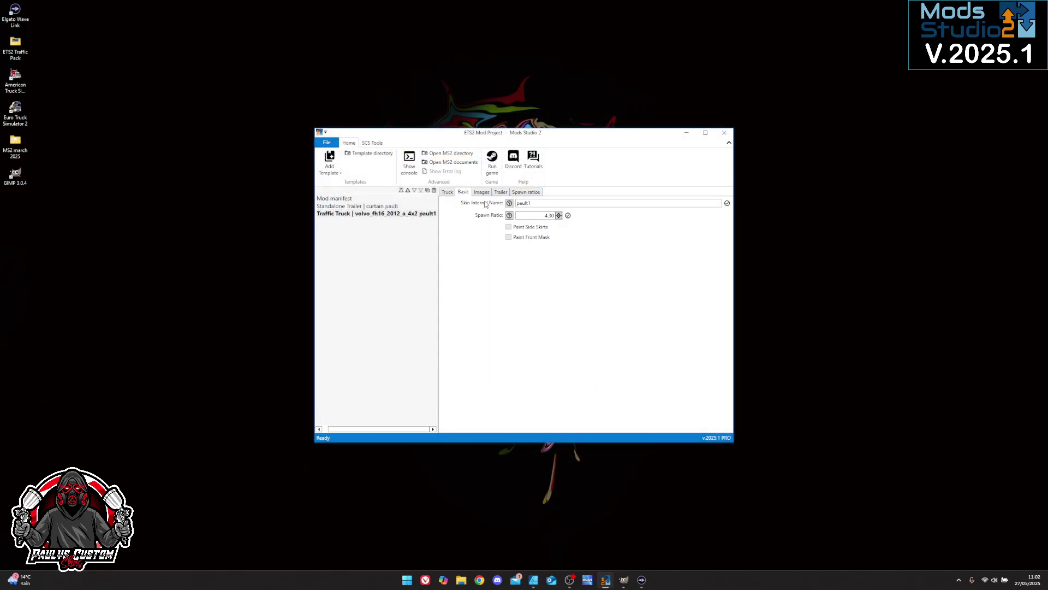
{"action": "left_click", "coordinate": [486, 195]}
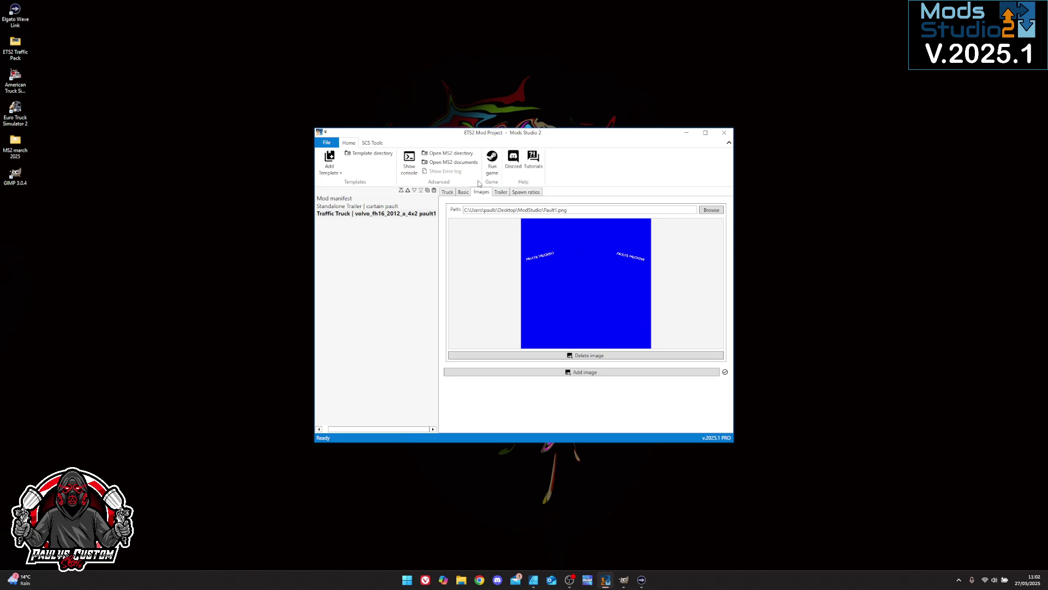
- Add traffic.trailer.pault.default to the trailers matched with the Volvo traffic truck
{"action": "left_click", "coordinate": [501, 193]}
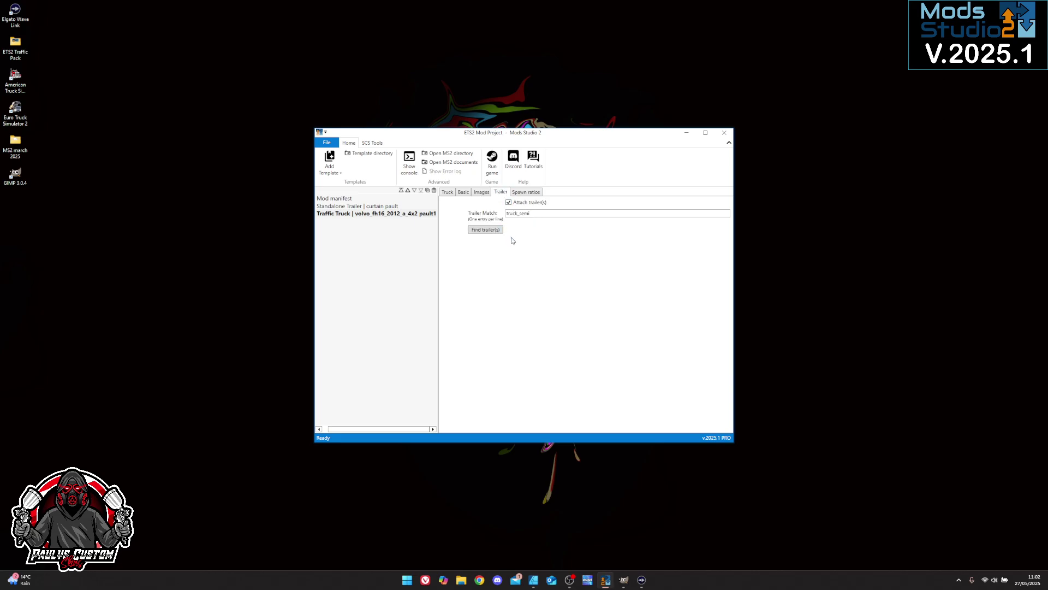
{"action": "left_click", "coordinate": [481, 231]}
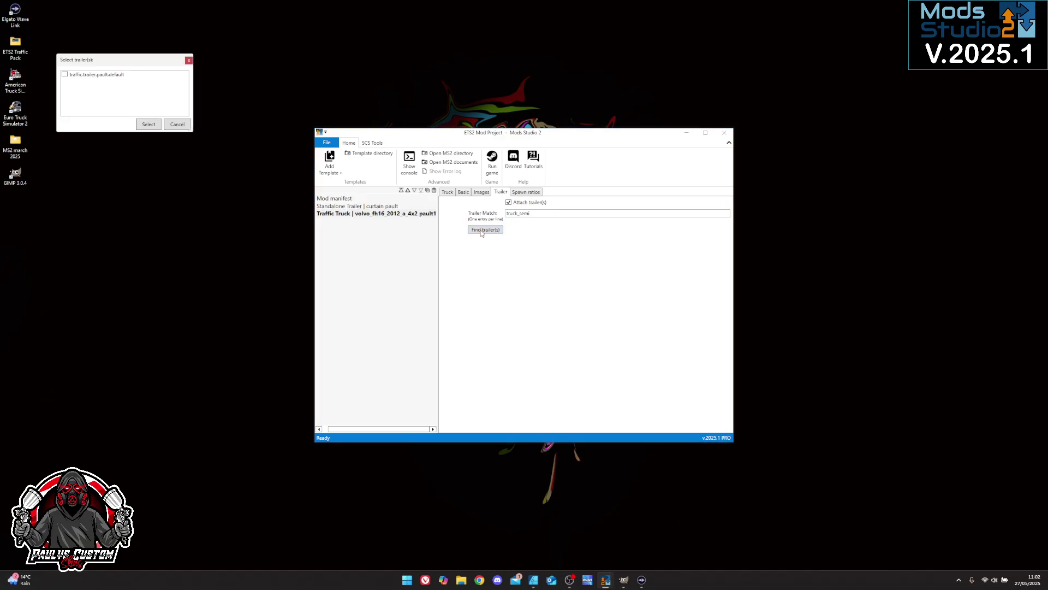
{"action": "left_click_drag", "start_coordinate": [94, 60], "coordinate": [501, 265]}
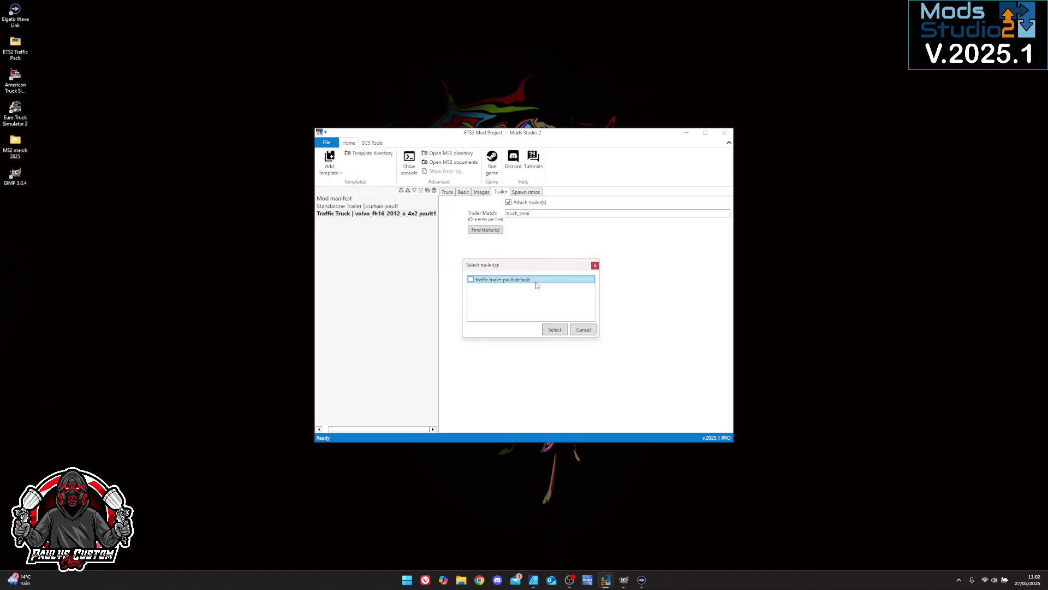
{"action": "left_click", "coordinate": [471, 281]}
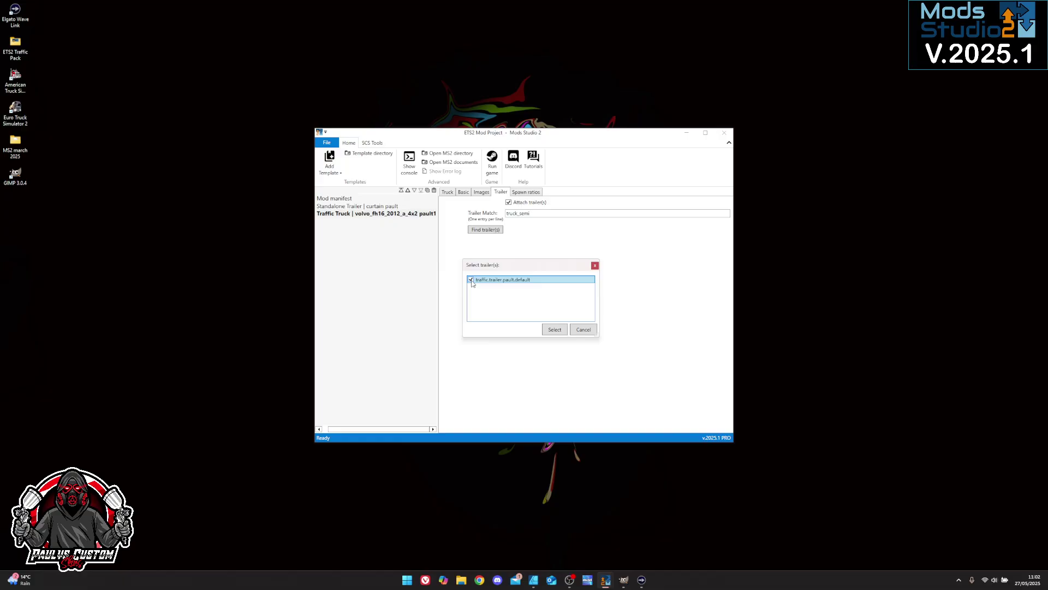
{"action": "left_click", "coordinate": [555, 330]}
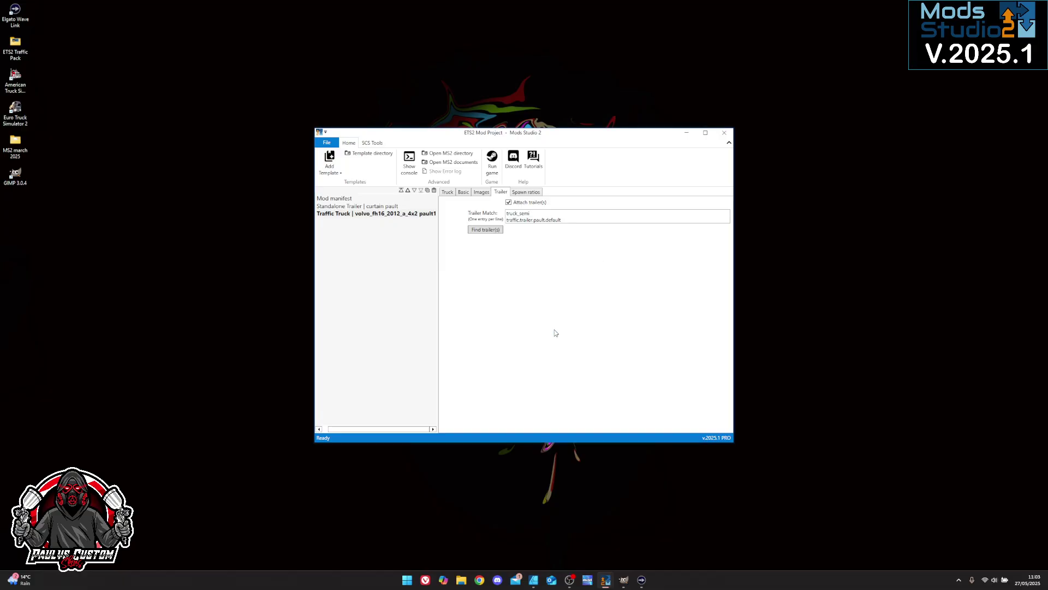
- Remove the truck_semi entry from the traffic truck's trailer match so only the custom trailer is listed
{"action": "left_click", "coordinate": [539, 213]}
{"action": "key", "text": "BackSpace"}
{"action": "key", "text": "BackSpace"}
{"action": "key", "text": "BackSpace"}
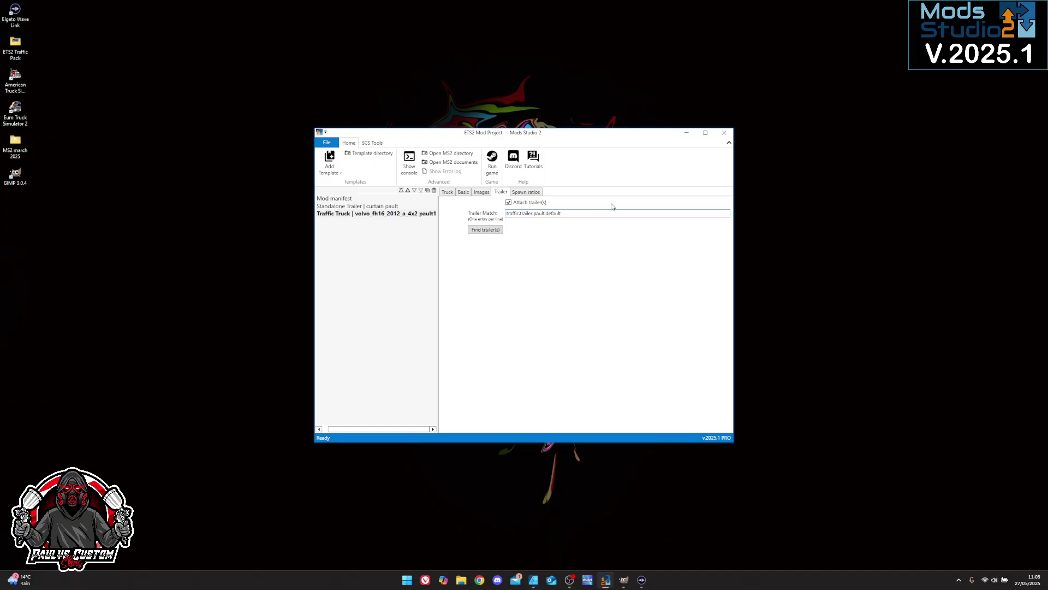
- Try spawn ratios by country for the traffic truck, browse the country list and disable the option
{"action": "left_click", "coordinate": [534, 193]}
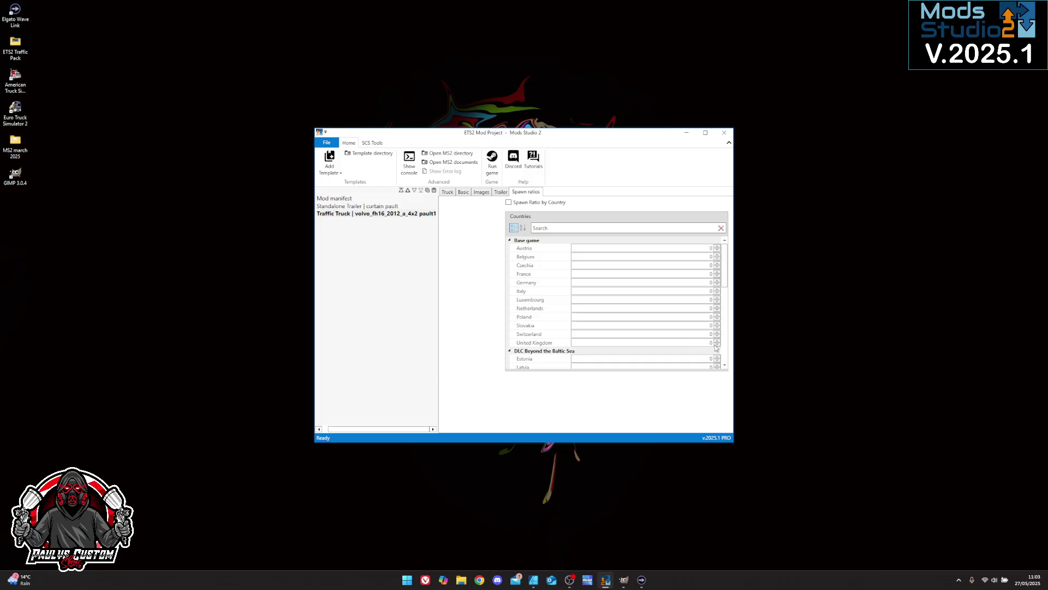
{"action": "left_click", "coordinate": [514, 202]}
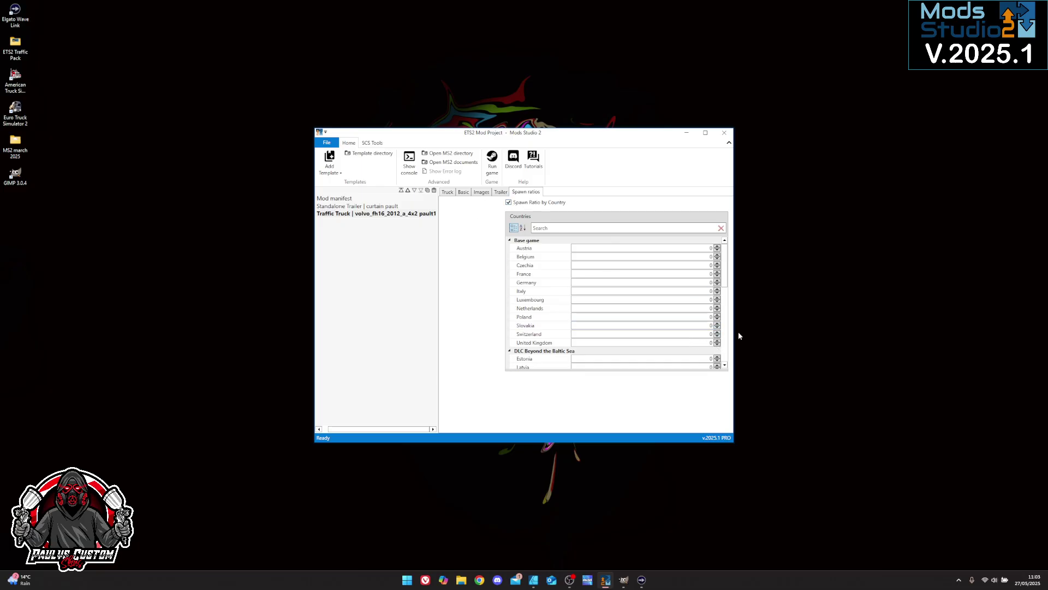
{"action": "scroll", "coordinate": [544, 296], "scroll_direction": "down", "scroll_amount": 3}
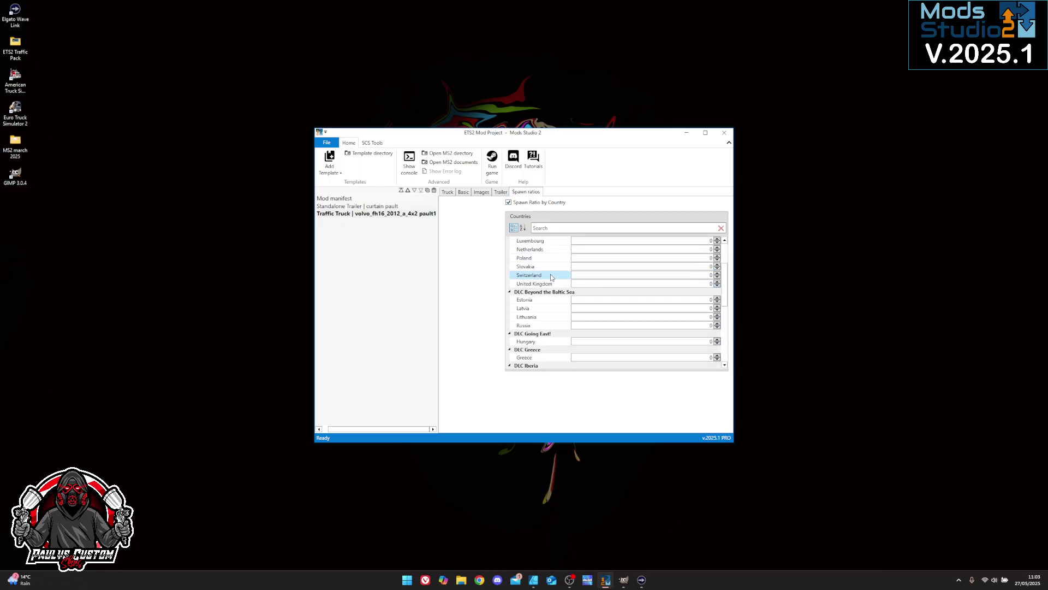
{"action": "scroll", "coordinate": [549, 290], "scroll_direction": "down", "scroll_amount": 6}
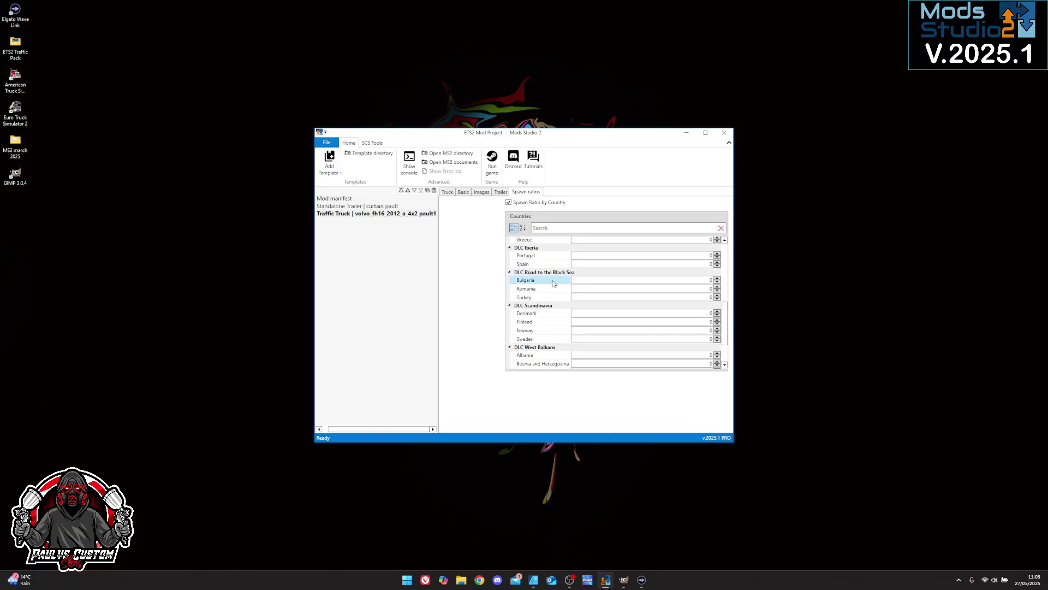
{"action": "scroll", "coordinate": [546, 322], "scroll_direction": "up", "scroll_amount": 9}
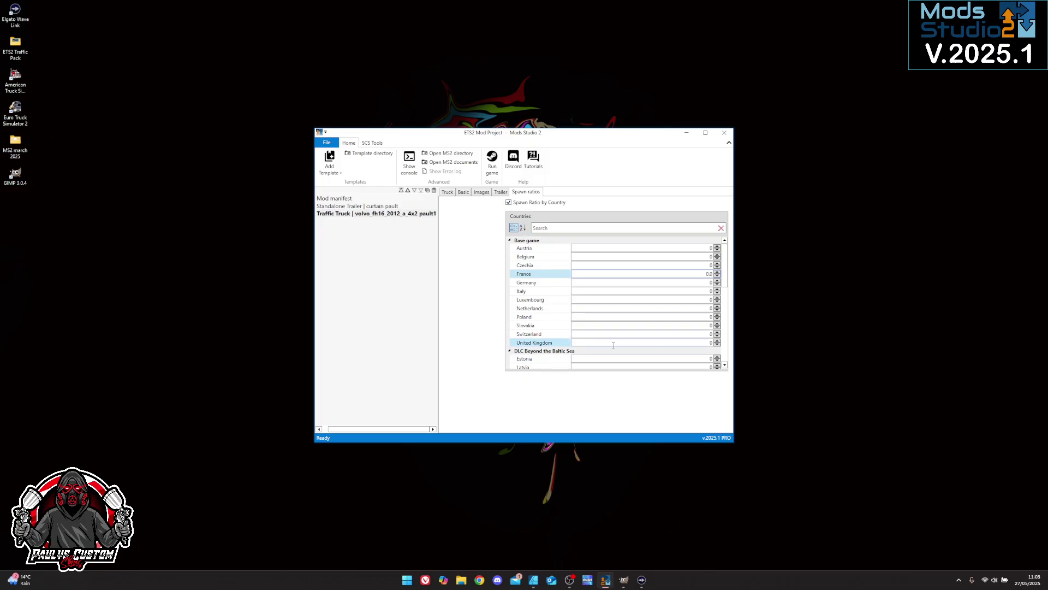
{"action": "left_click", "coordinate": [509, 203]}
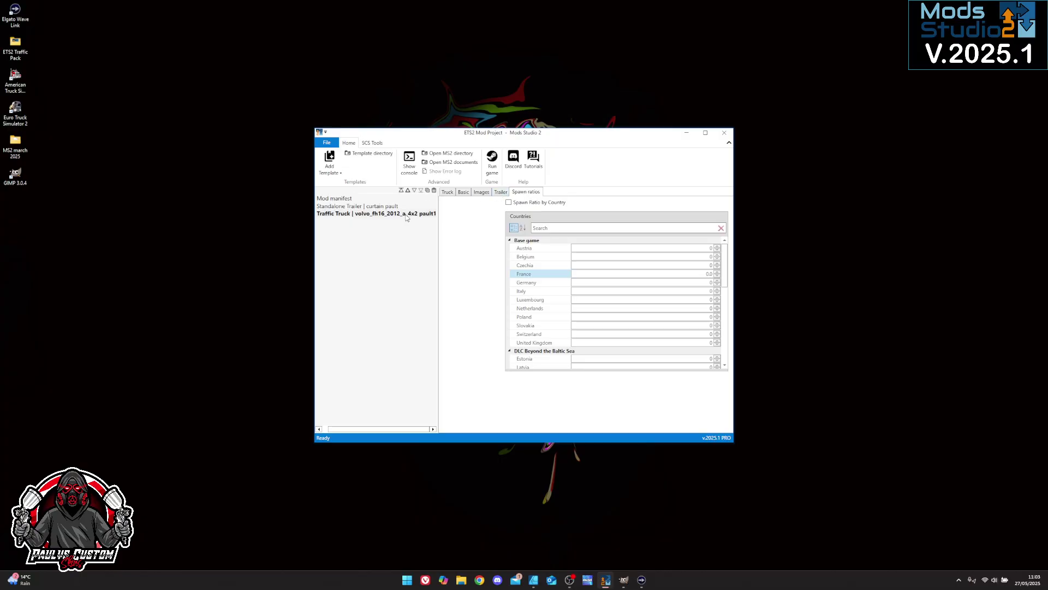
- Review the traffic truck's trailer, image, basic and model settings, along with the curtain trailer's basic, traffic, image and slave settings
{"action": "left_click", "coordinate": [501, 192]}
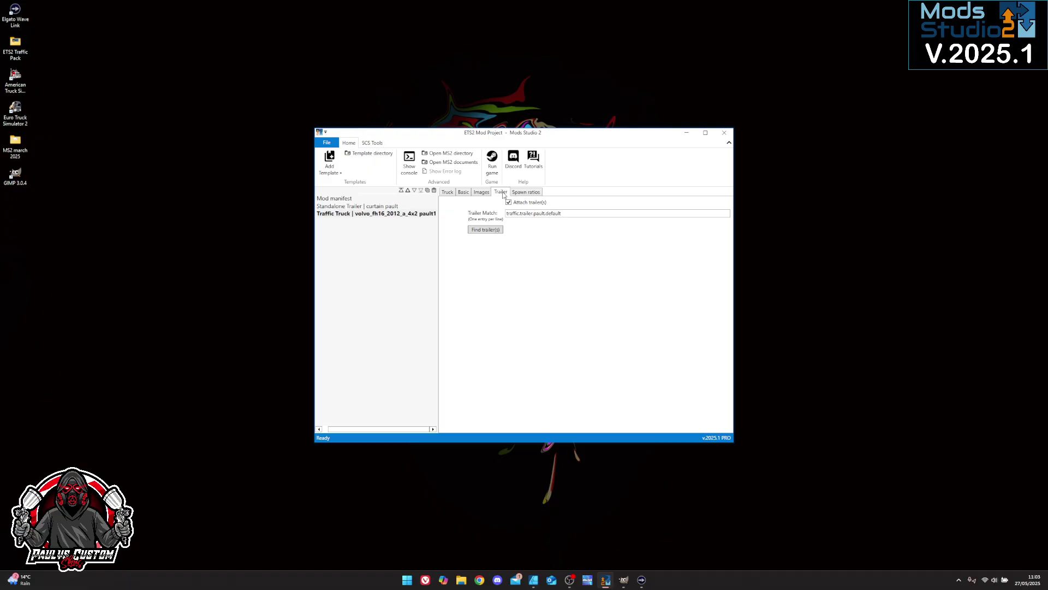
{"action": "left_click", "coordinate": [483, 192]}
{"action": "left_click", "coordinate": [465, 193]}
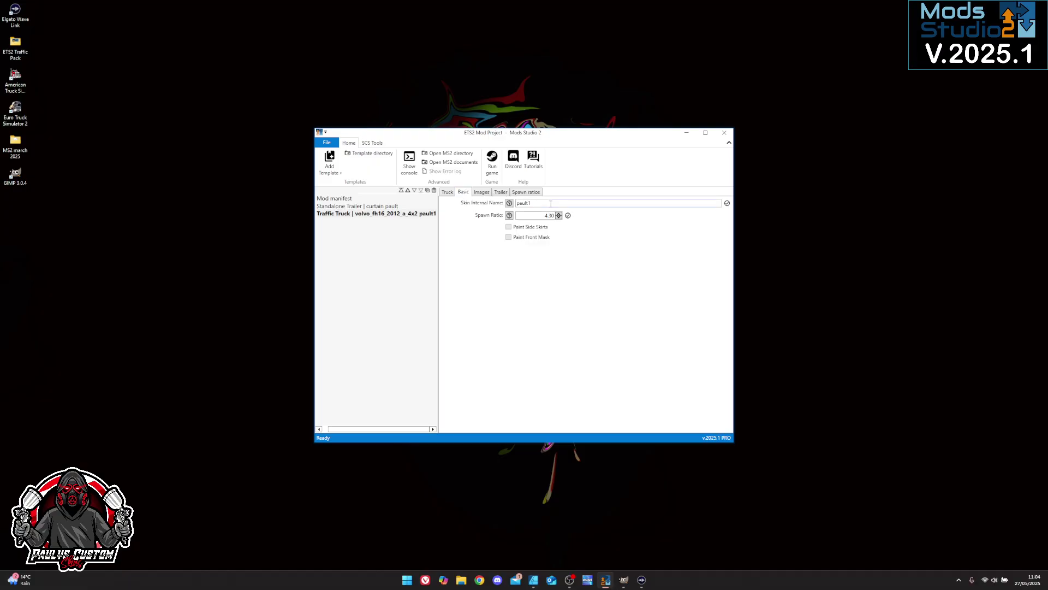
{"action": "left_click", "coordinate": [447, 192]}
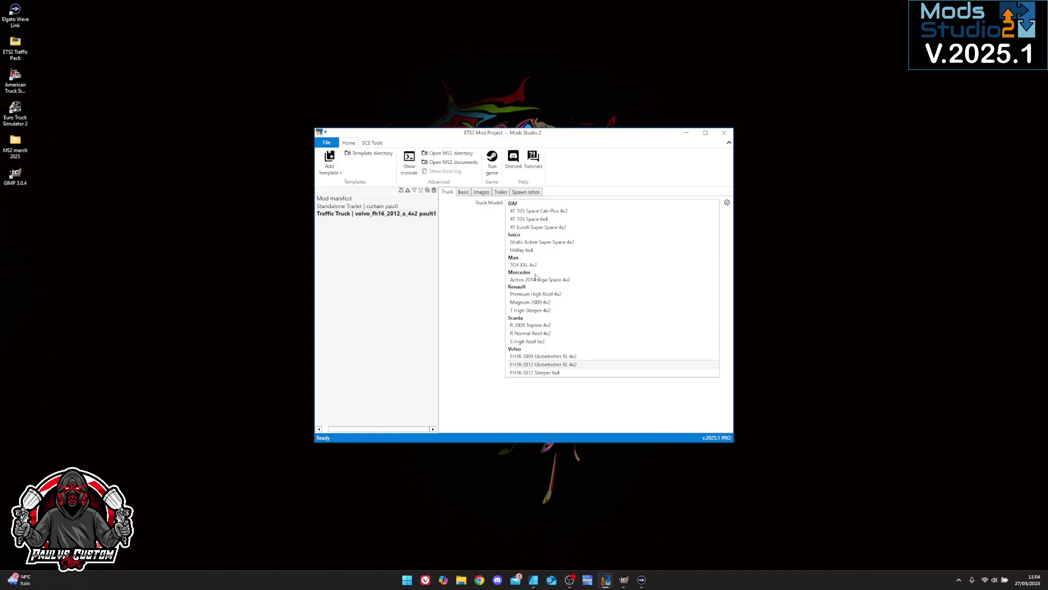
{"action": "left_click", "coordinate": [369, 207]}
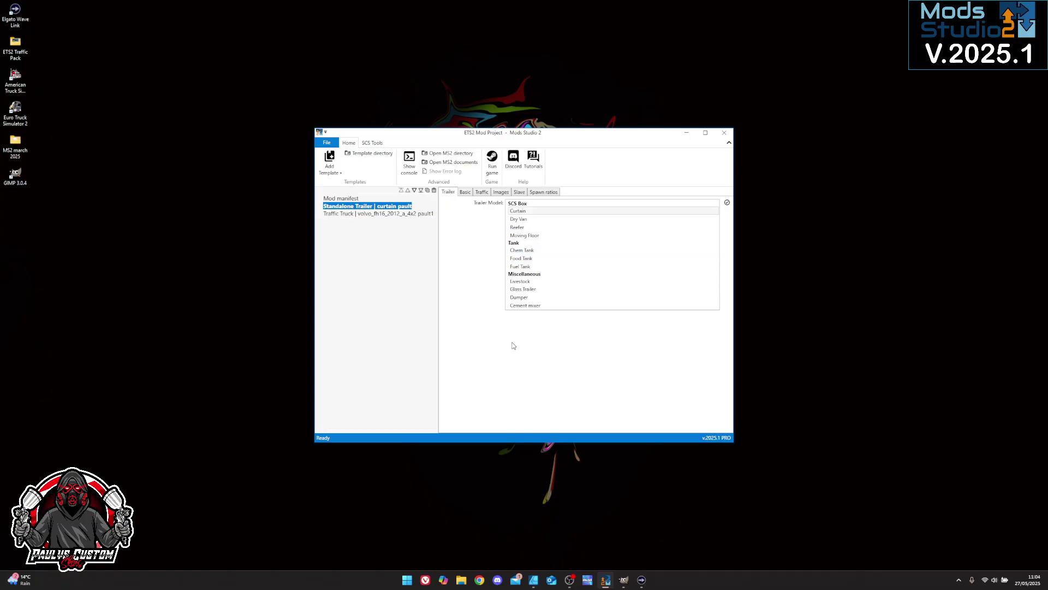
{"action": "left_click", "coordinate": [465, 193]}
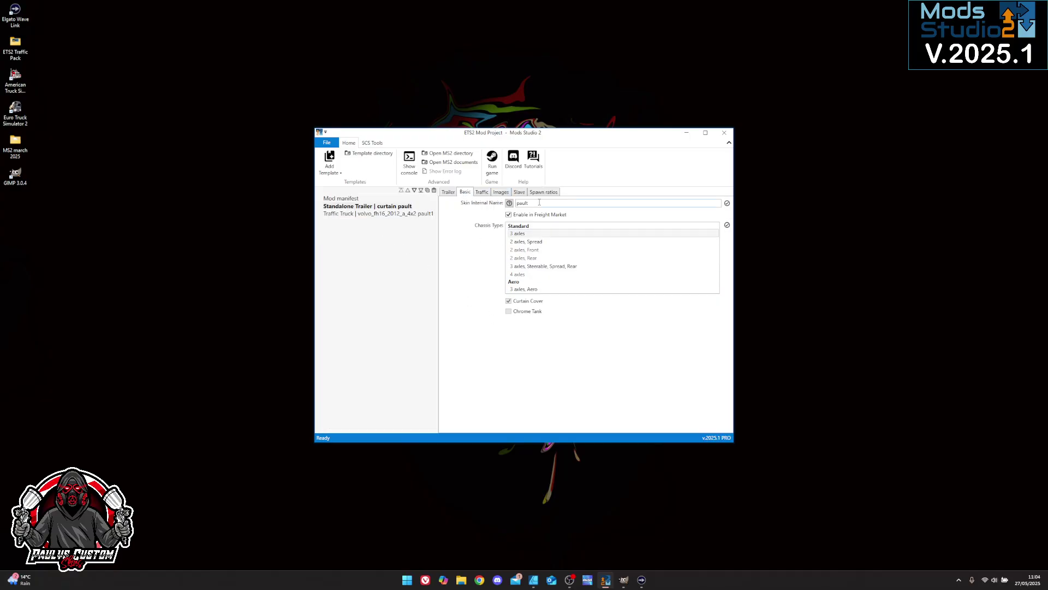
{"action": "left_click", "coordinate": [481, 192]}
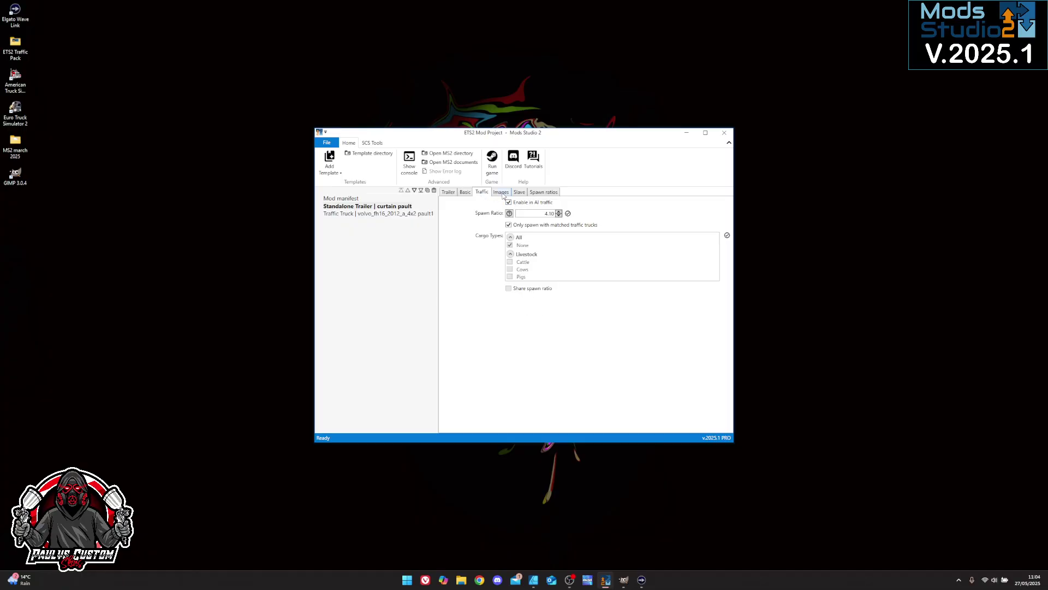
{"action": "left_click", "coordinate": [501, 192]}
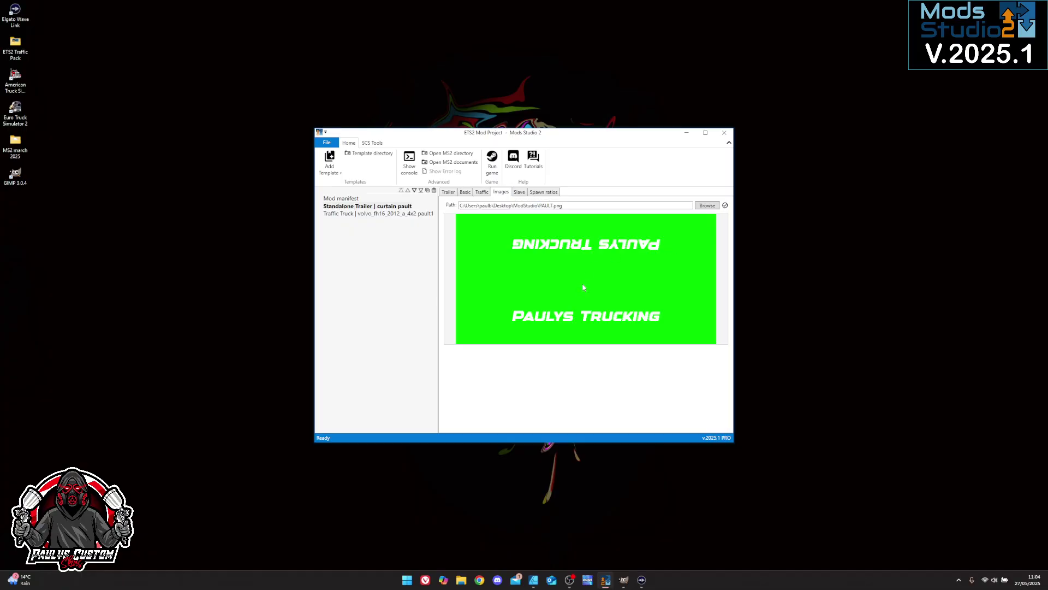
{"action": "left_click", "coordinate": [519, 193]}
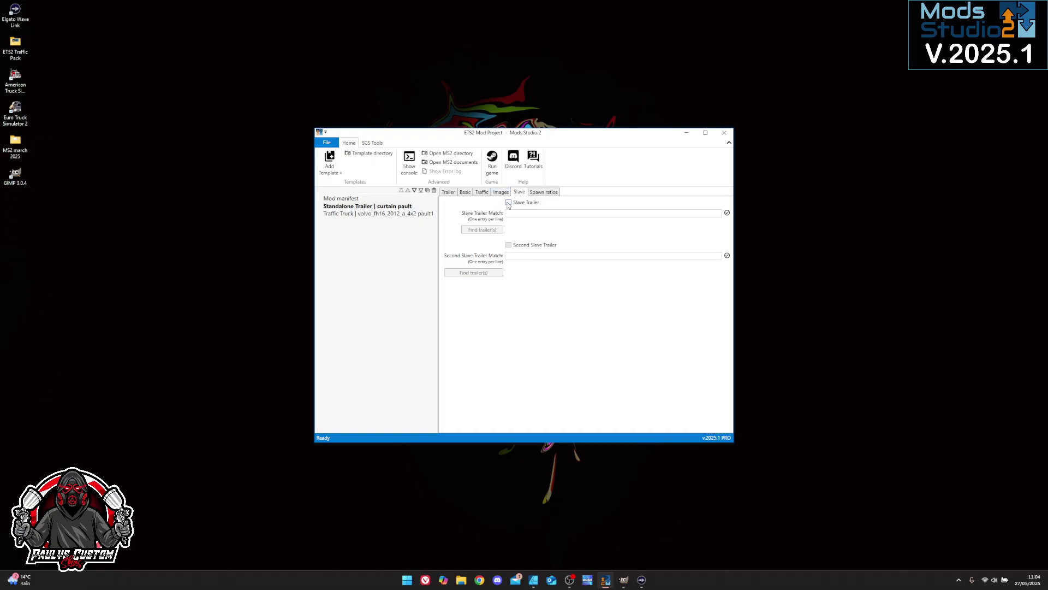
{"action": "left_click", "coordinate": [502, 193]}
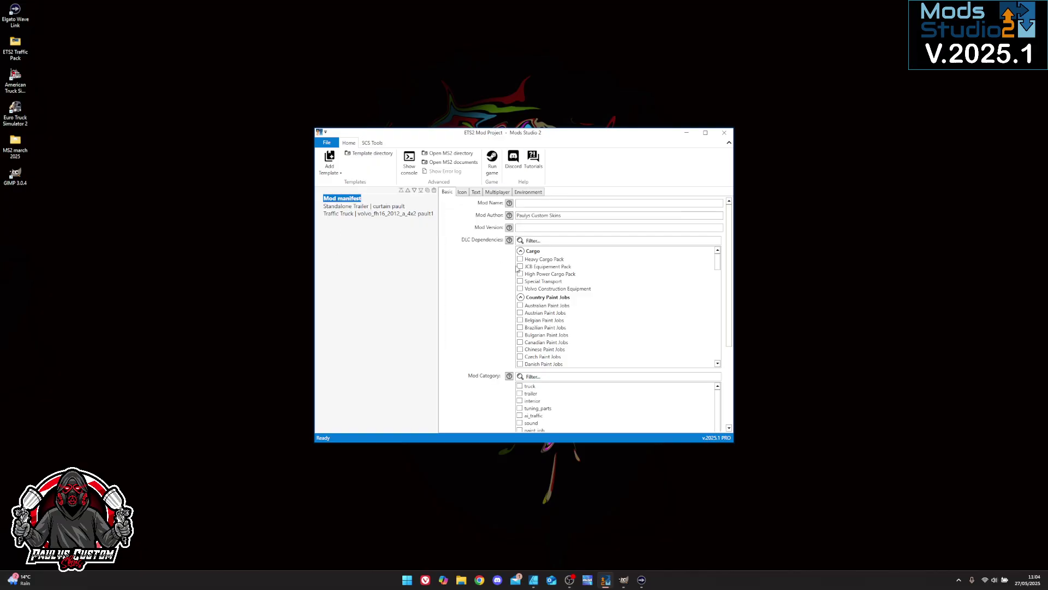
- Assign the ai_traffic, trailer and truck categories to the mod in the mod manifest
{"action": "left_click", "coordinate": [520, 416]}
{"action": "left_click", "coordinate": [535, 394]}
{"action": "left_click", "coordinate": [530, 386]}
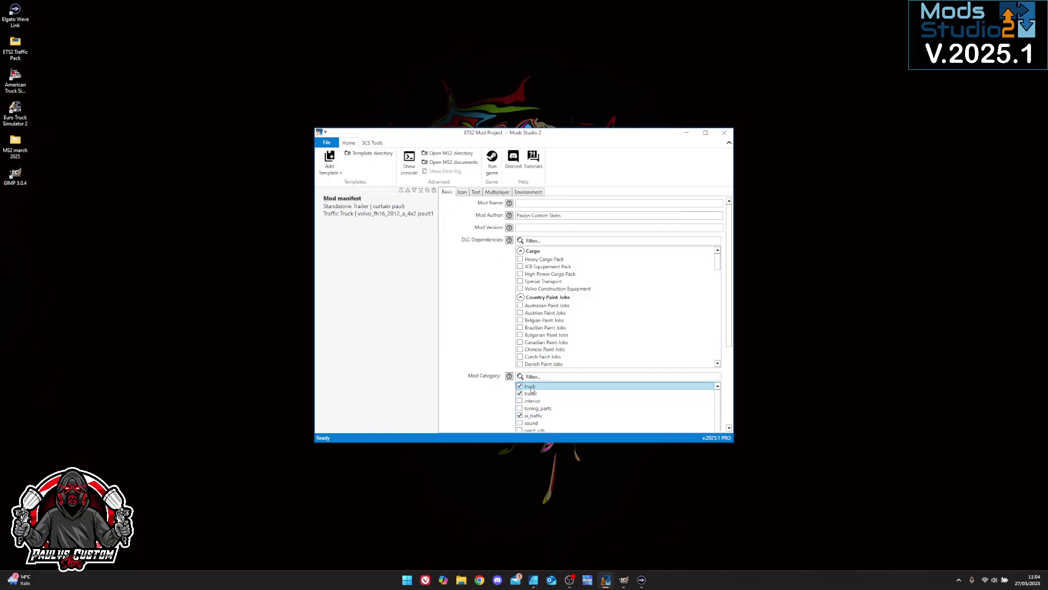
- Set the mod version to 1.0, name the mod Paulys Trucking Test and copy that name
{"action": "left_click", "coordinate": [555, 227]}
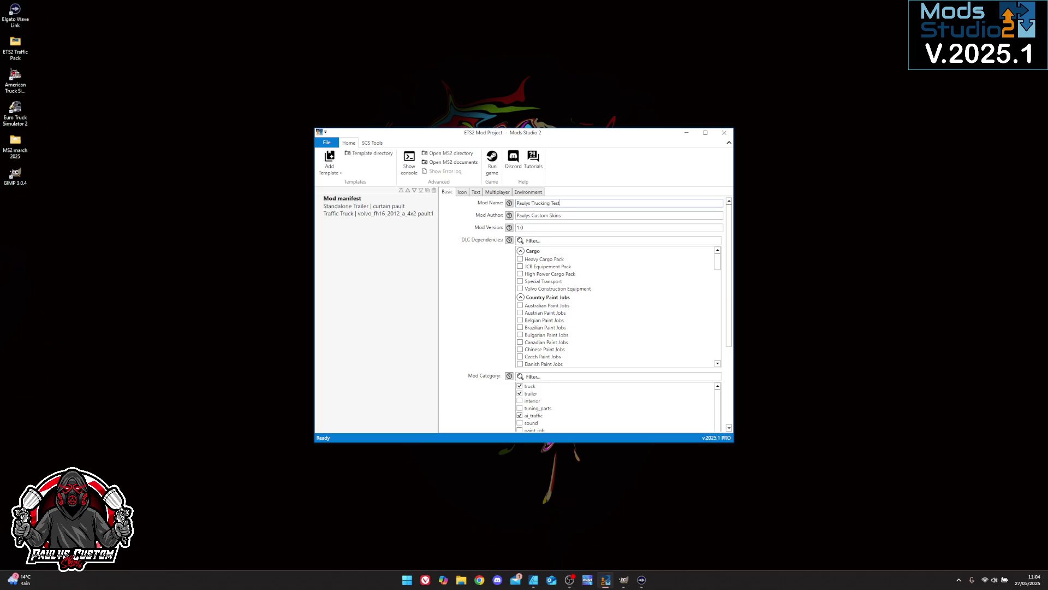
{"action": "left_click_drag", "start_coordinate": [560, 204], "coordinate": [510, 210]}
{"action": "key", "text": "super+c"}
- Check the mod manifest's icon, description, multiplayer and environment settings
{"action": "left_click", "coordinate": [462, 193]}
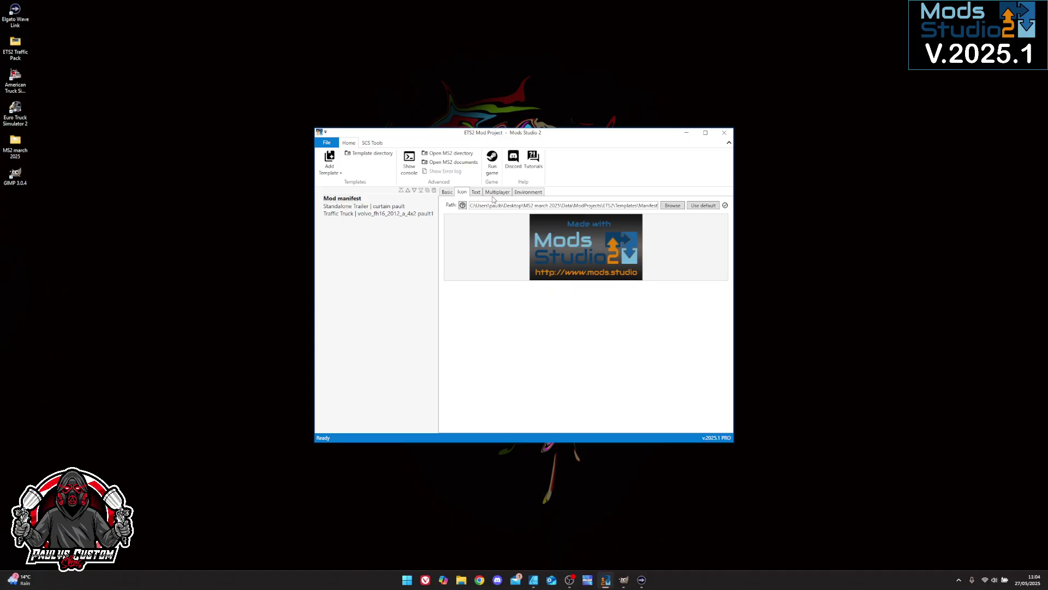
{"action": "left_click", "coordinate": [476, 193]}
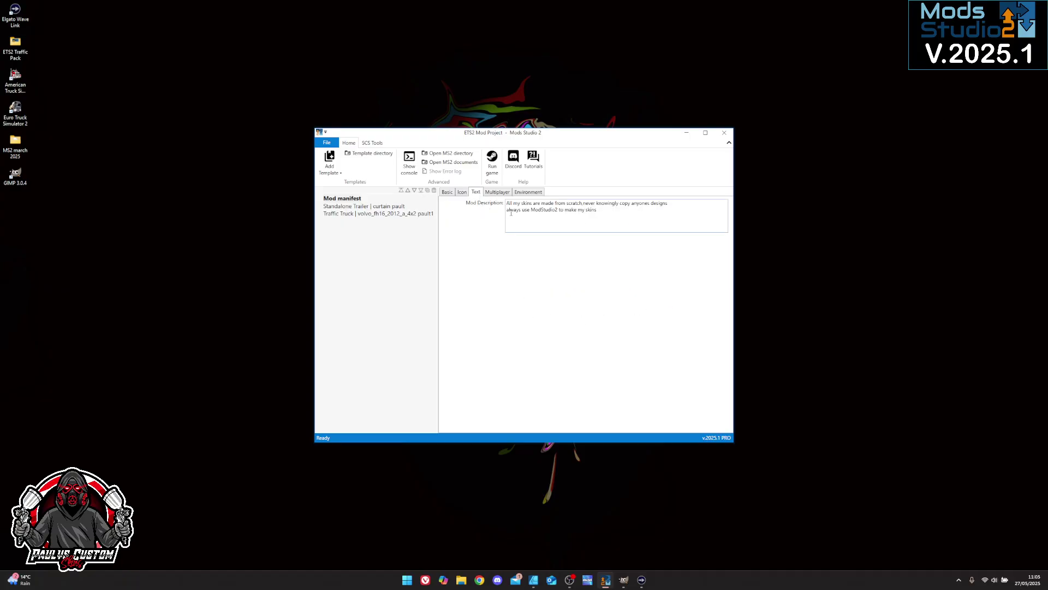
{"action": "left_click", "coordinate": [496, 193]}
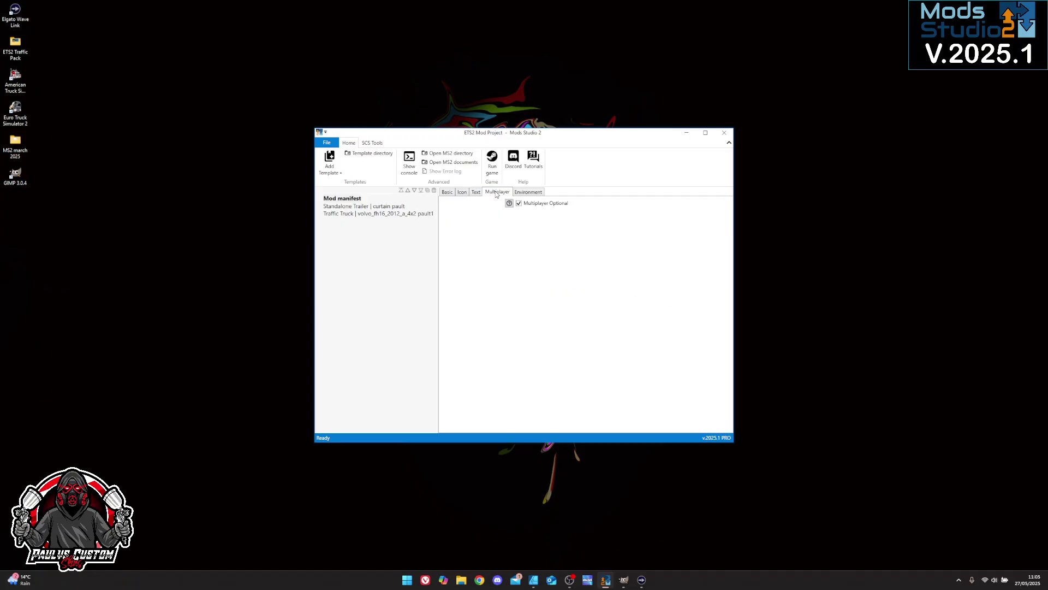
{"action": "left_click", "coordinate": [527, 195]}
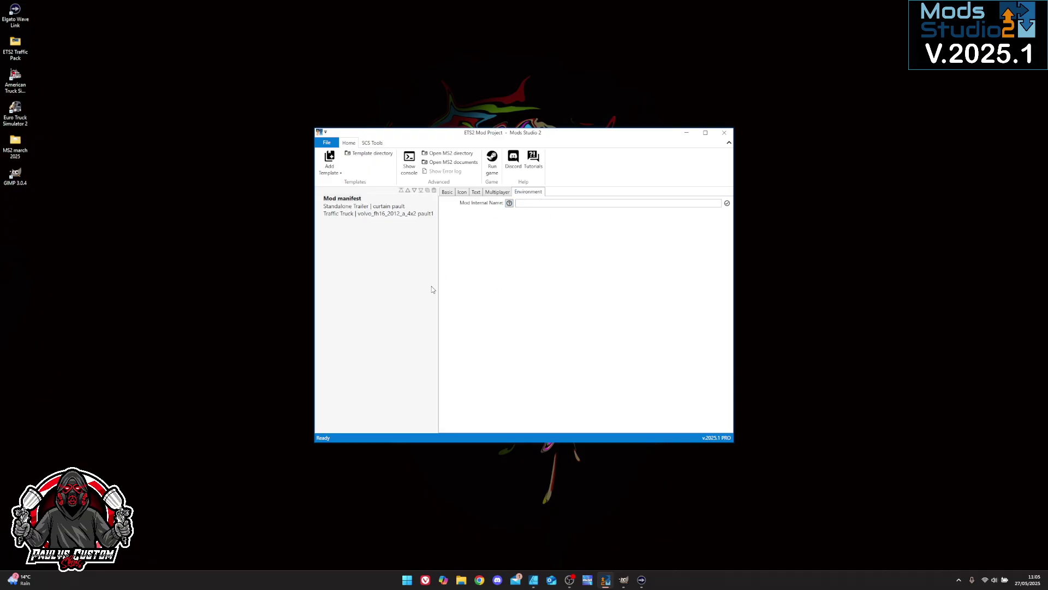
- Export the project as a local mod into the Euro Truck Simulator 2 mod folder, using the copied mod name as file name
{"action": "left_click", "coordinate": [327, 143]}
{"action": "left_click", "coordinate": [343, 254]}
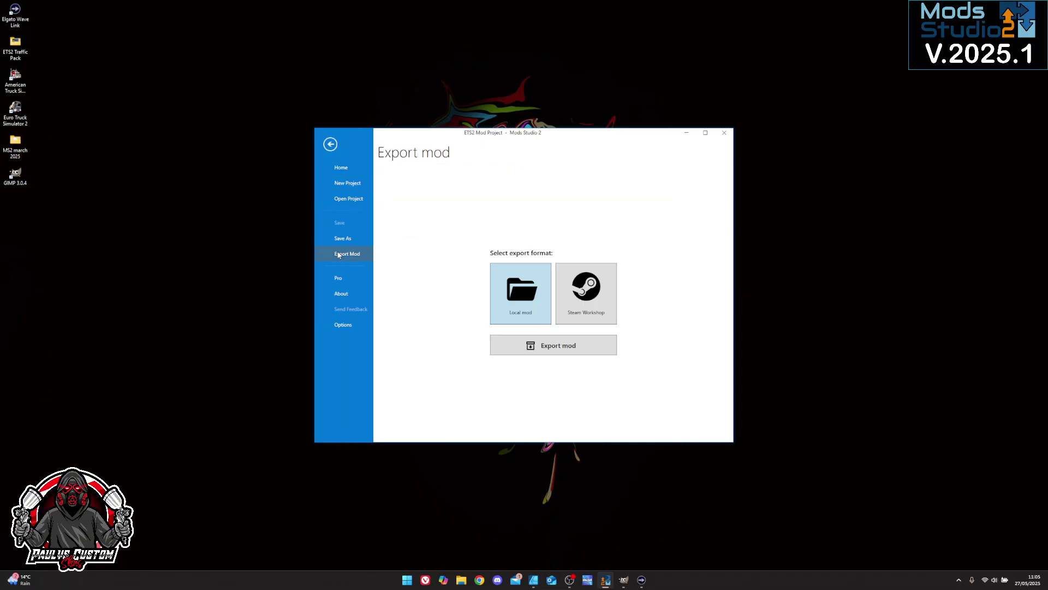
{"action": "left_click", "coordinate": [557, 350]}
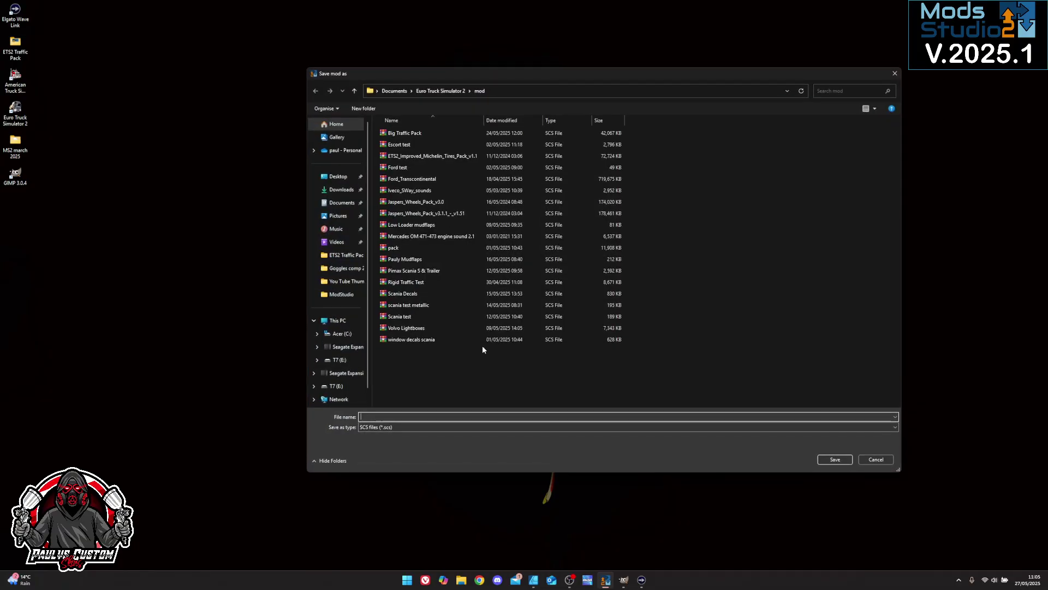
{"action": "right_click", "coordinate": [477, 417]}
{"action": "left_click", "coordinate": [544, 452]}
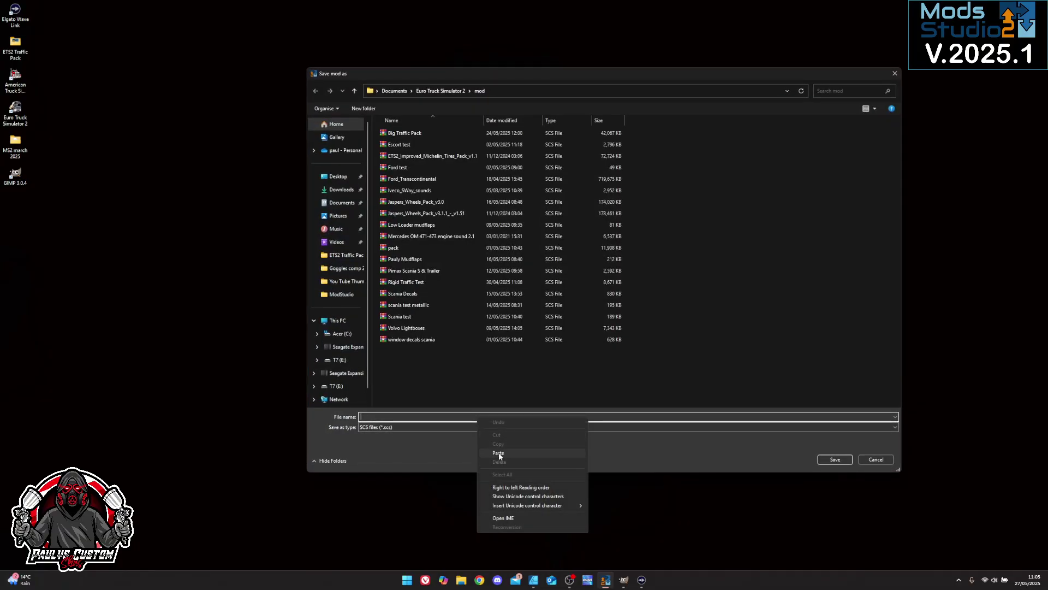
{"action": "left_click", "coordinate": [844, 459]}
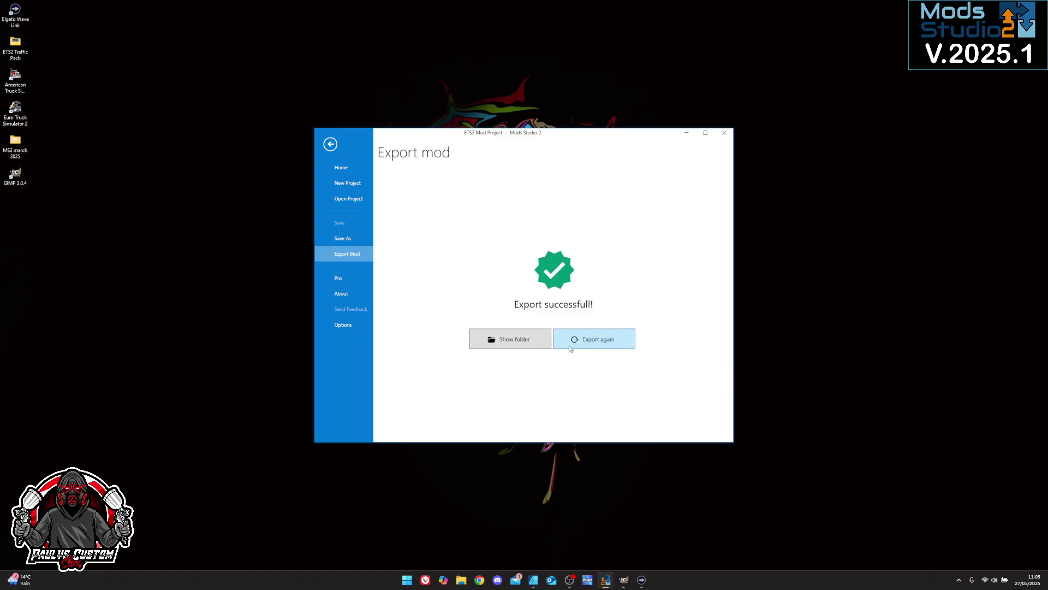
{"action": "left_click", "coordinate": [595, 341]}
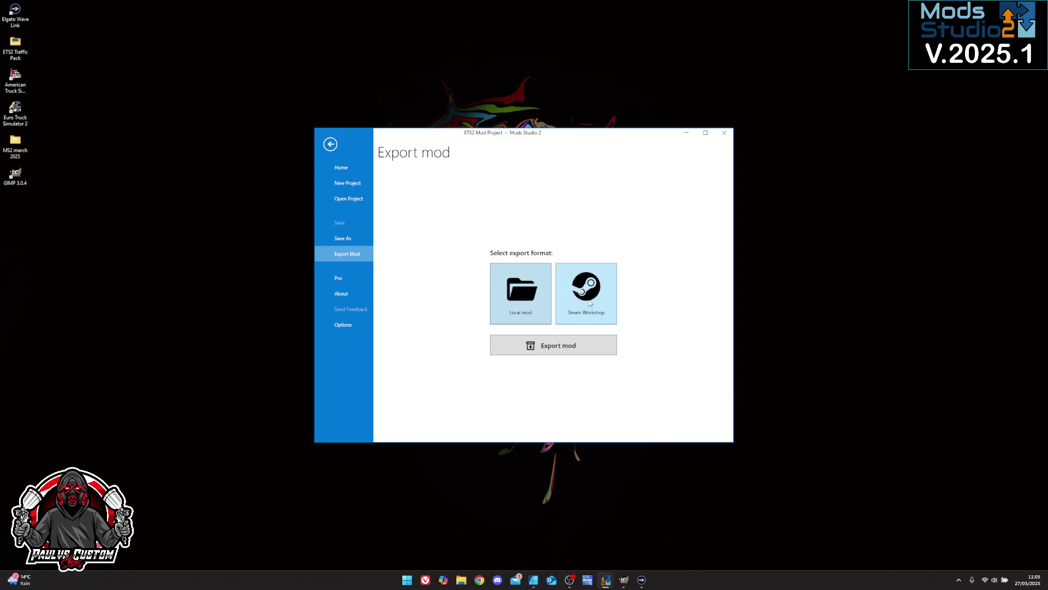
- Minimize Mods Studio 2, launch Euro Truck Simulator 2 and accept the advanced SDK features confirmation
{"action": "left_click", "coordinate": [688, 133]}
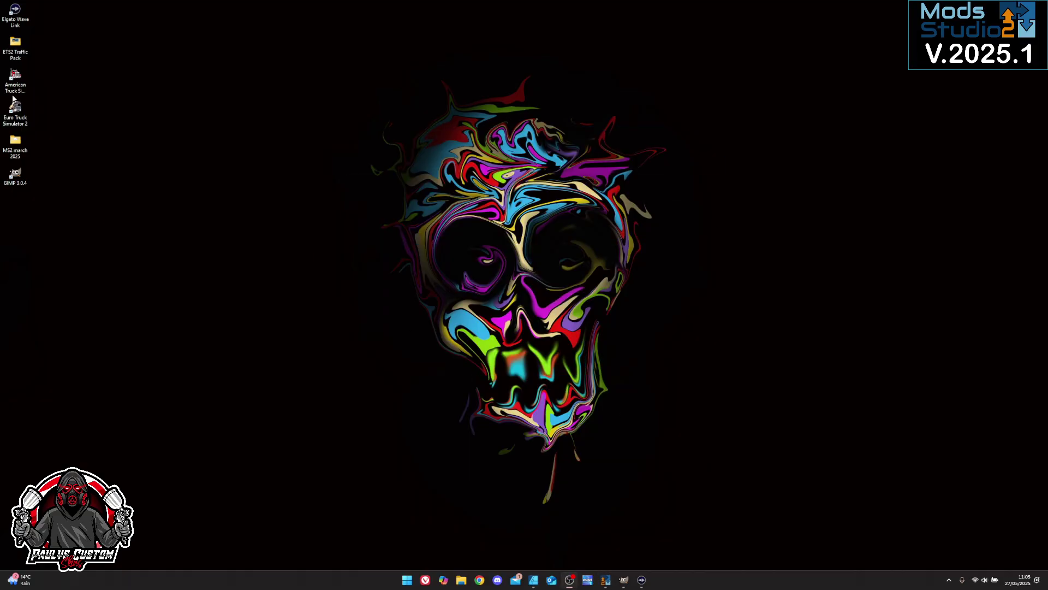
{"action": "double_click", "coordinate": [15, 112]}
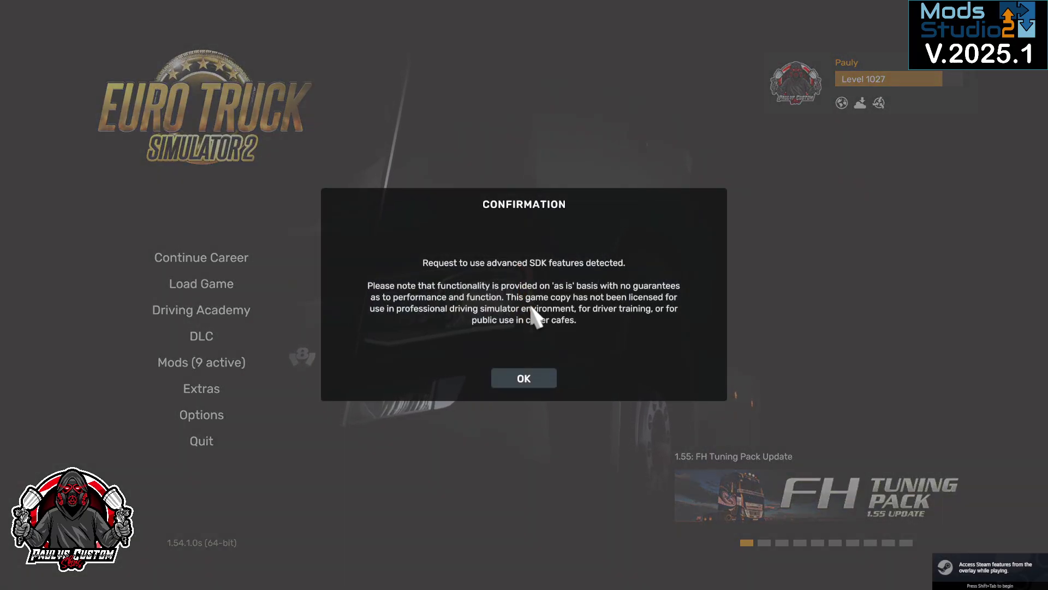
{"action": "left_click", "coordinate": [544, 378]}
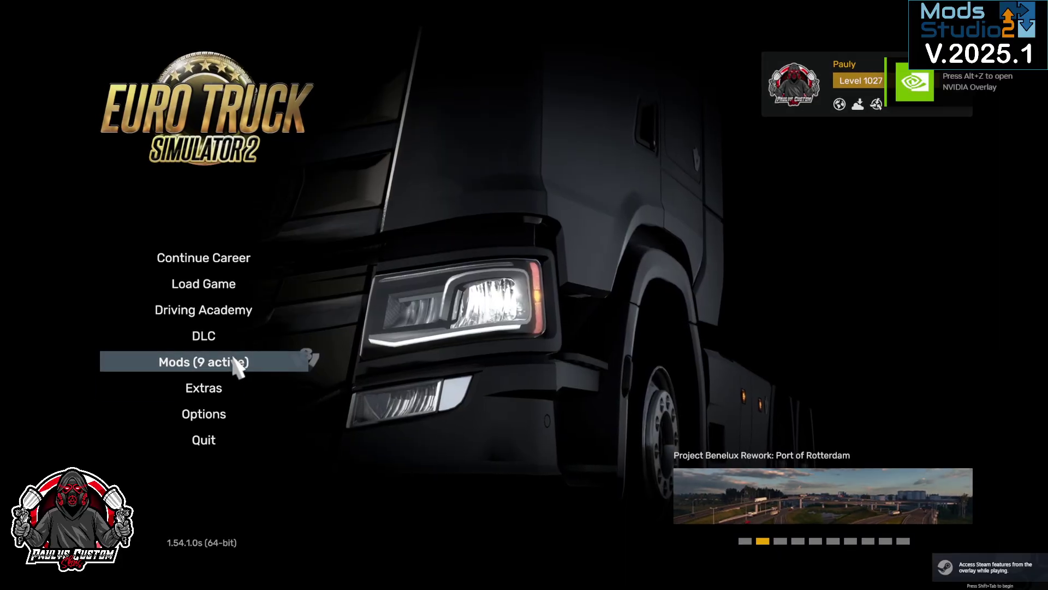
- Activate the Paulys Trucking Test mod in the Mod Manager and confirm the changes
{"action": "left_click", "coordinate": [298, 364]}
{"action": "double_click", "coordinate": [186, 256]}
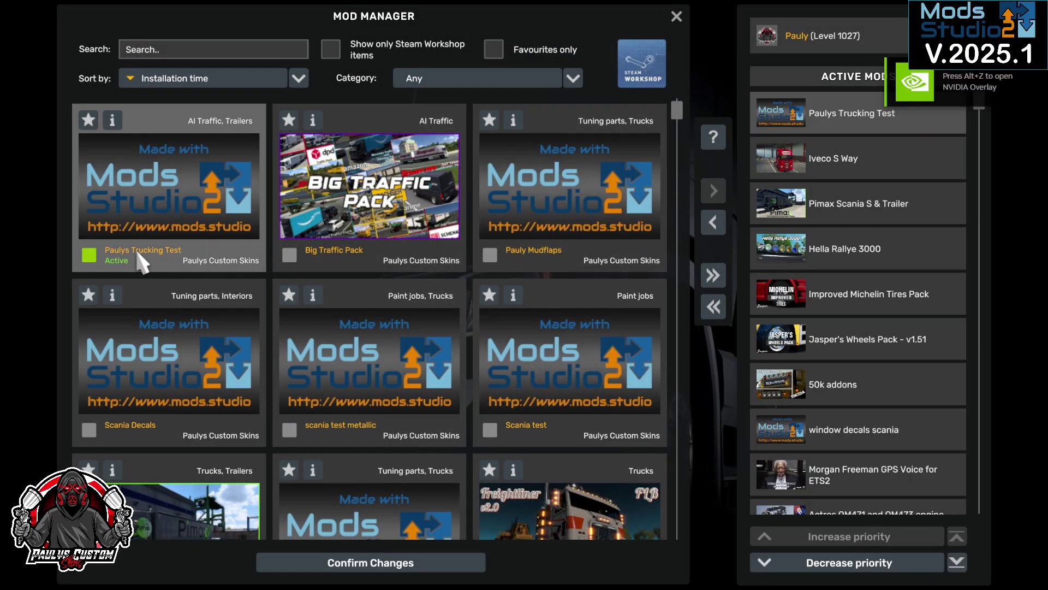
{"action": "left_click", "coordinate": [372, 563]}
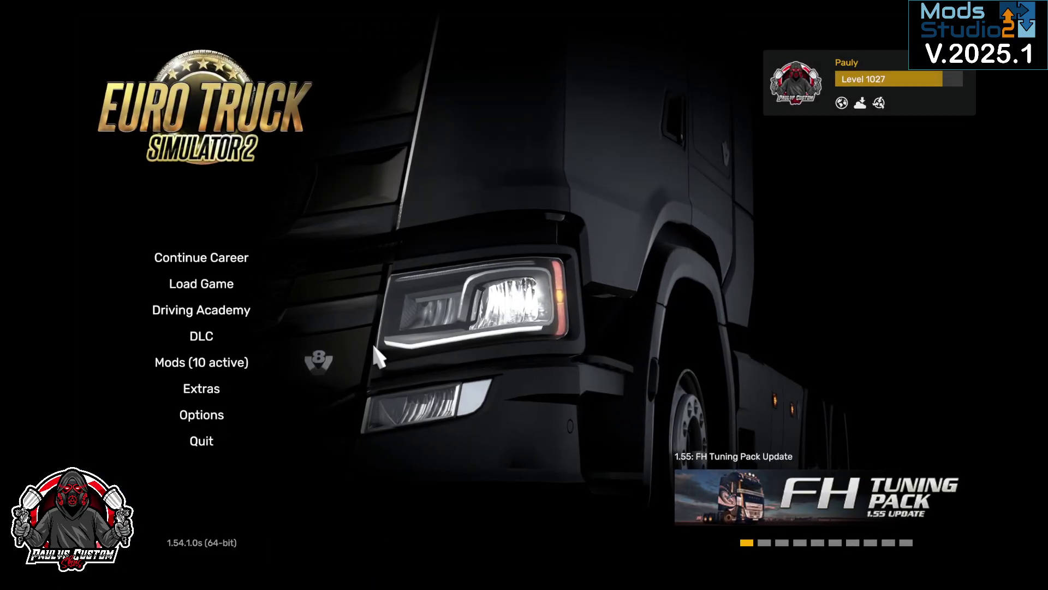
- Continue the career, dismiss the missing controllers notice and return to the driver's seat
{"action": "left_click", "coordinate": [195, 261]}
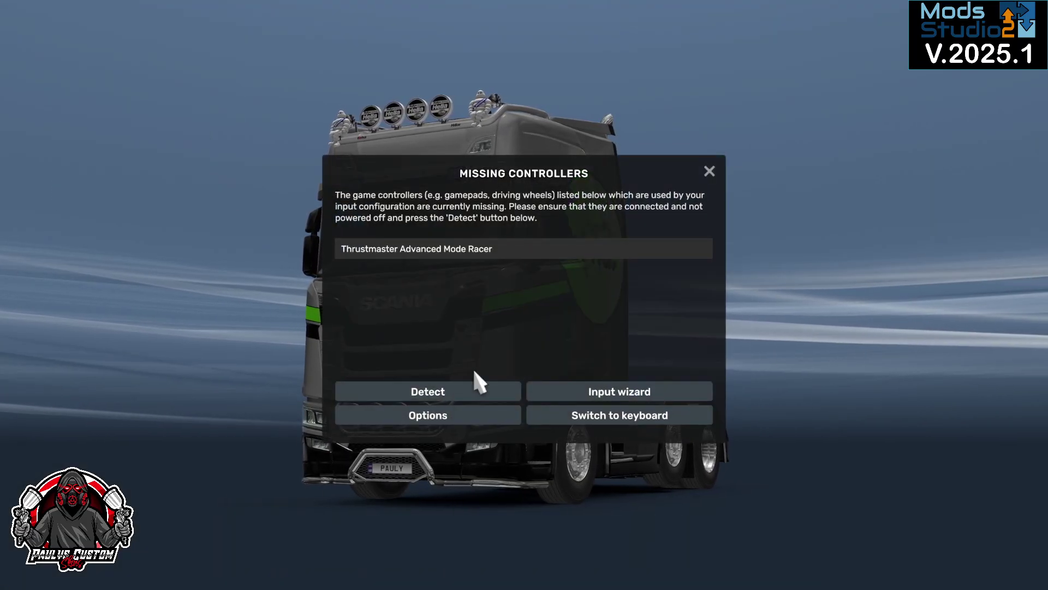
{"action": "left_click", "coordinate": [709, 171]}
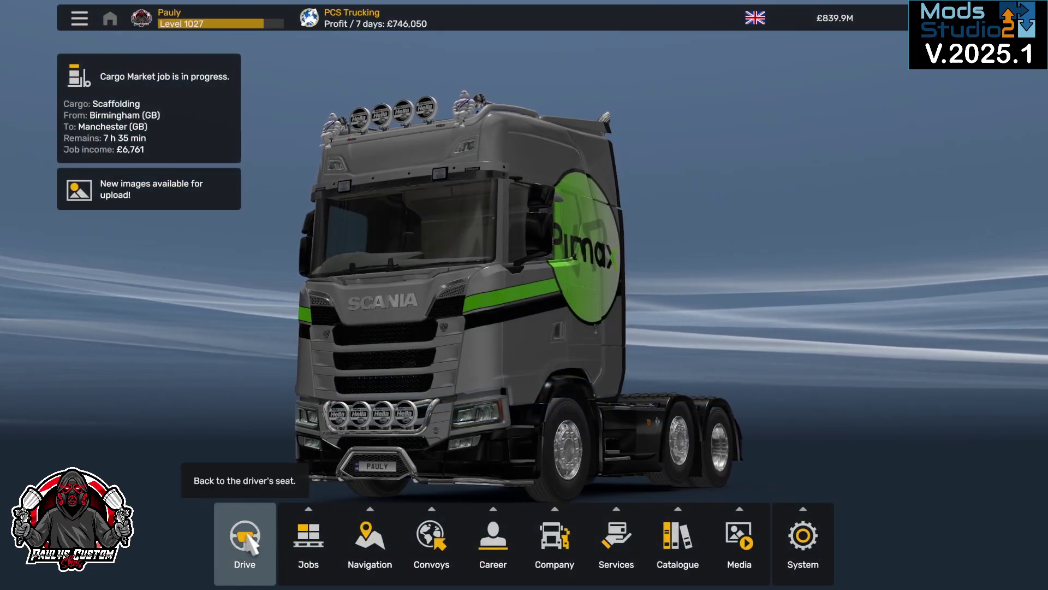
{"action": "left_click", "coordinate": [245, 538]}
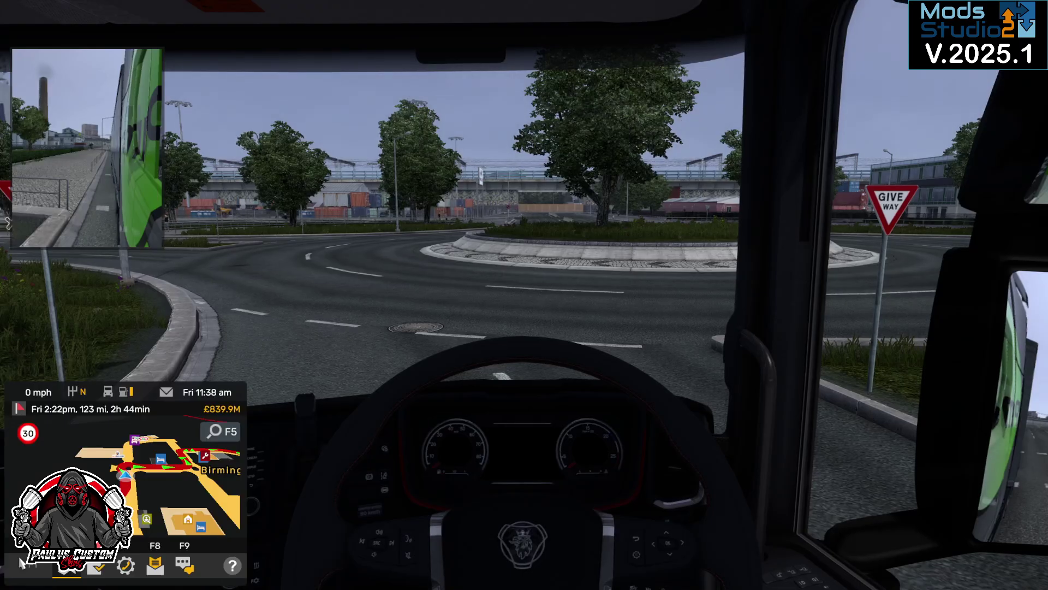
- Switch through the truck's exterior camera views to check the surrounding AI traffic for the modded truck and trailer
{"action": "key", "text": "6"}
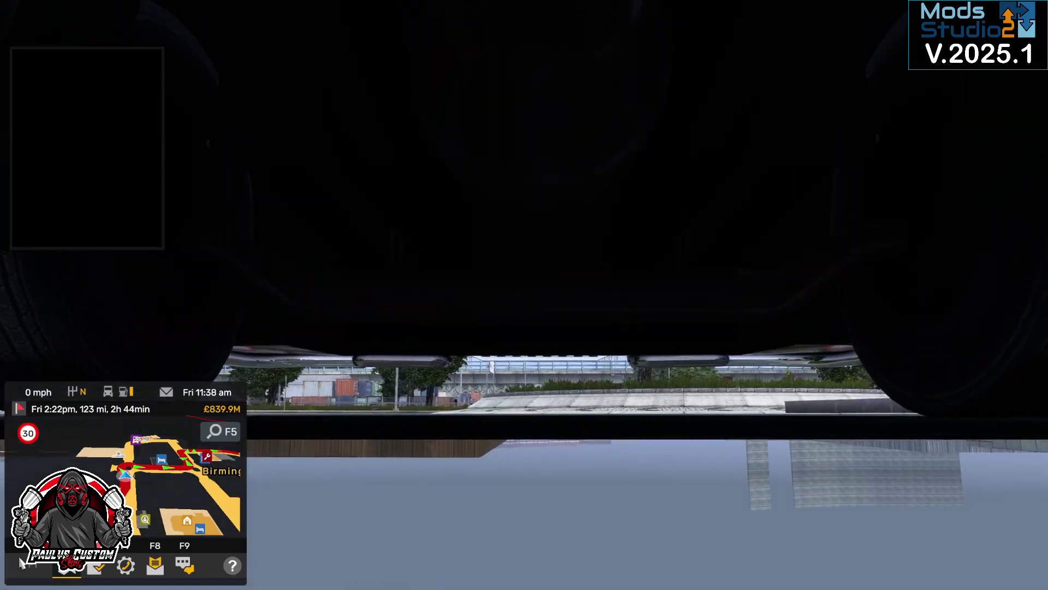
{"action": "key", "text": "7"}
{"action": "key", "text": "8"}
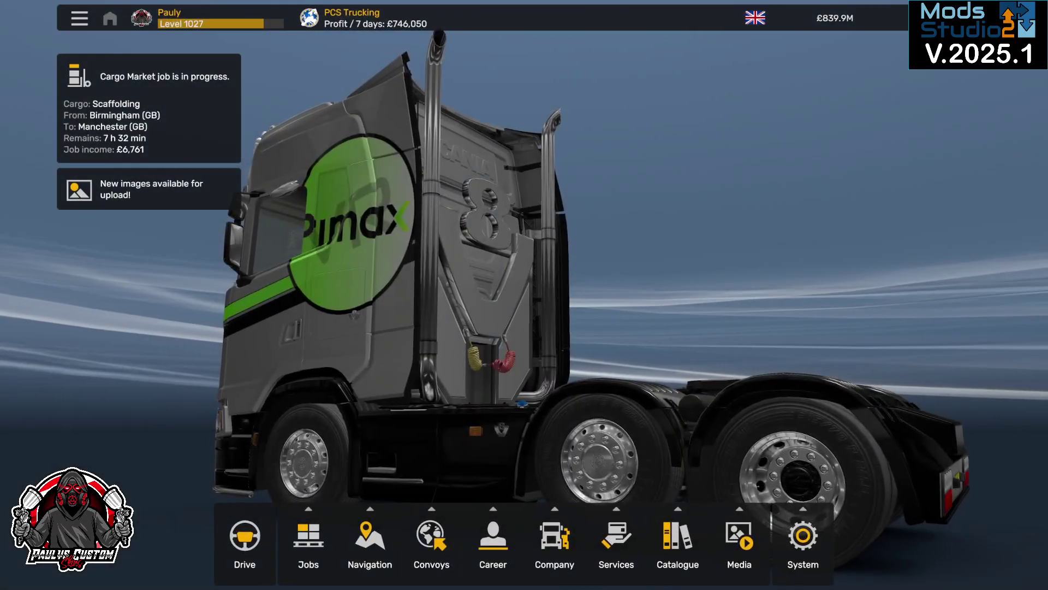
- Quit Euro Truck Simulator 2 and confirm leaving the game
{"action": "mouse_move", "coordinate": [803, 538]}
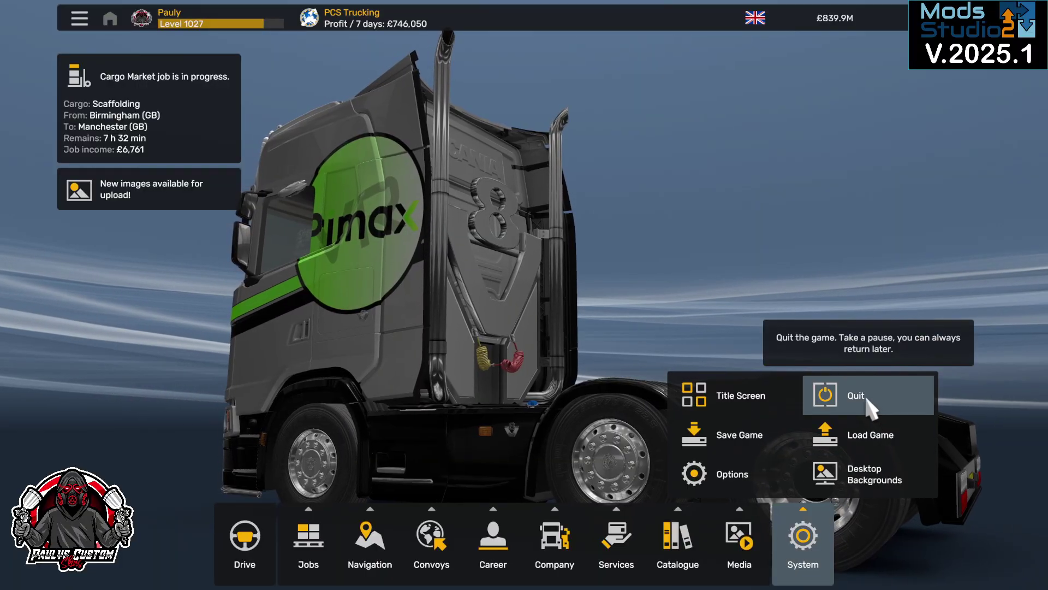
{"action": "left_click", "coordinate": [825, 395]}
{"action": "left_click", "coordinate": [478, 380]}
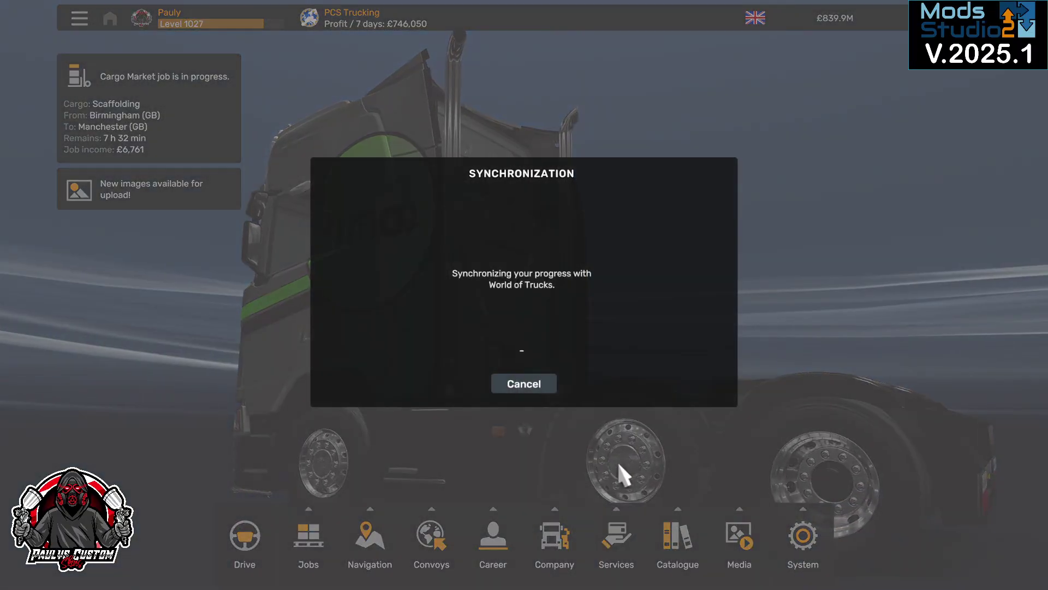